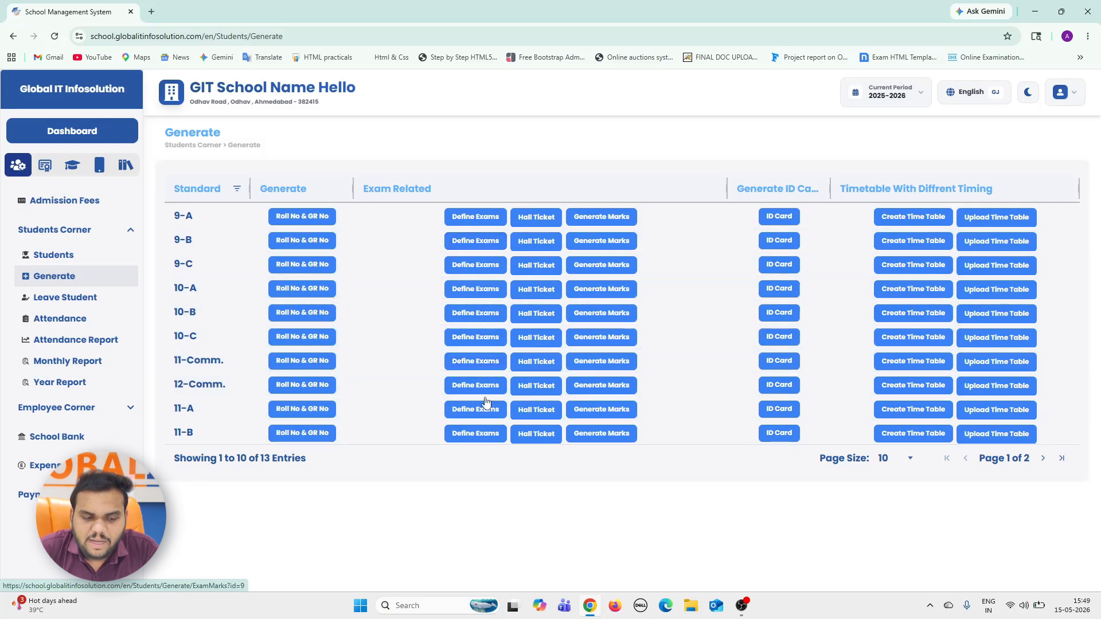
Open exam definition for standard 11-Comm. and start a new entry with exam type First Semester Exam.
left_click(482, 367)
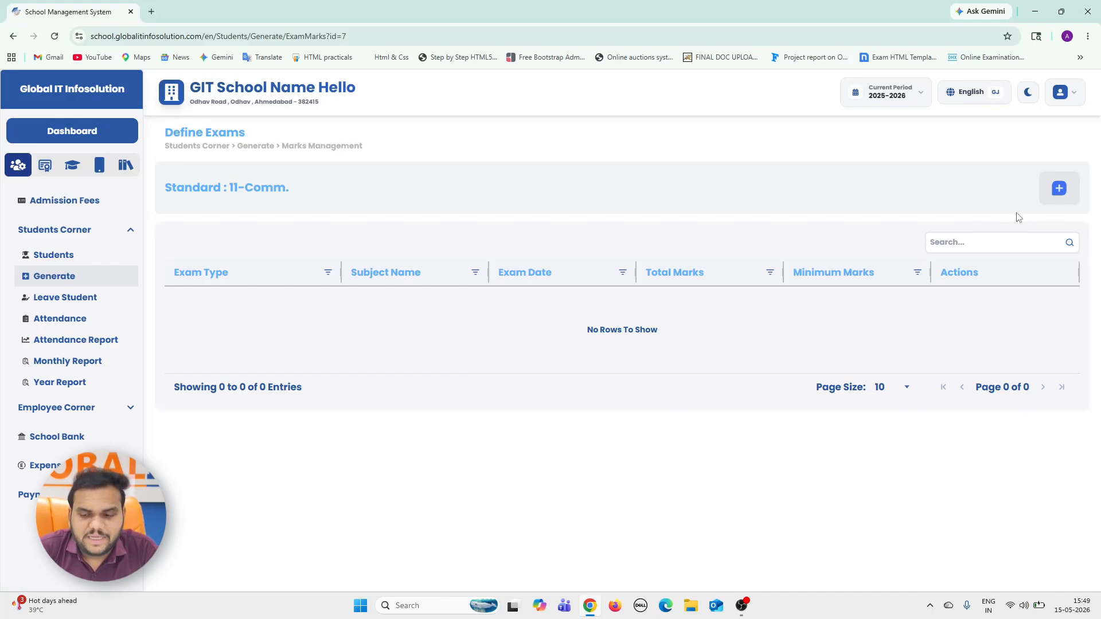
left_click(1069, 193)
left_click(306, 265)
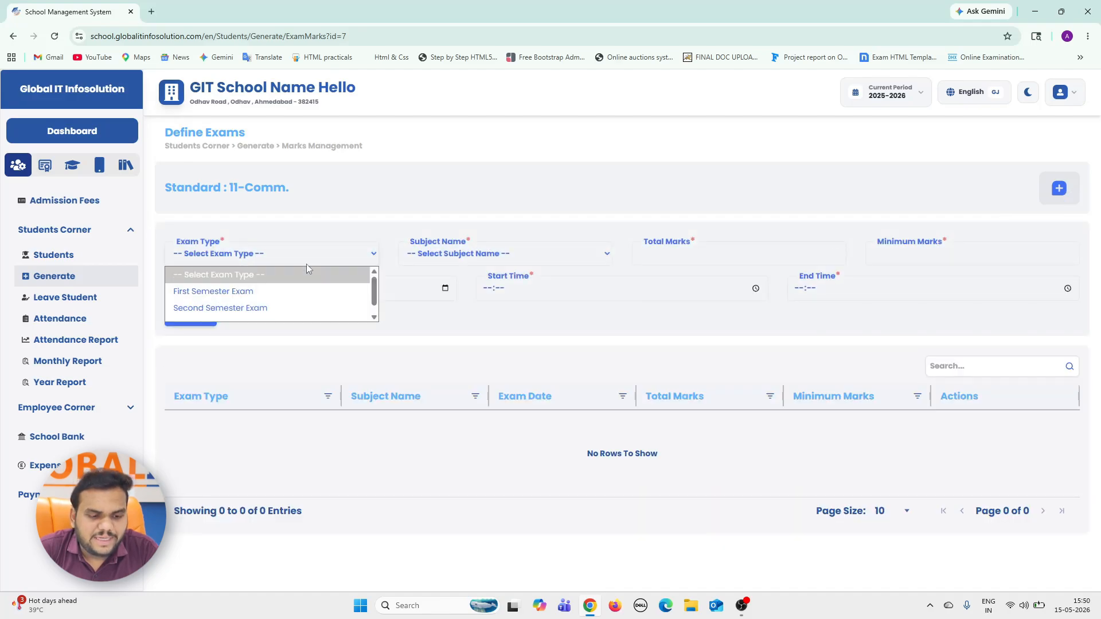
left_click_drag(385, 339, 321, 248)
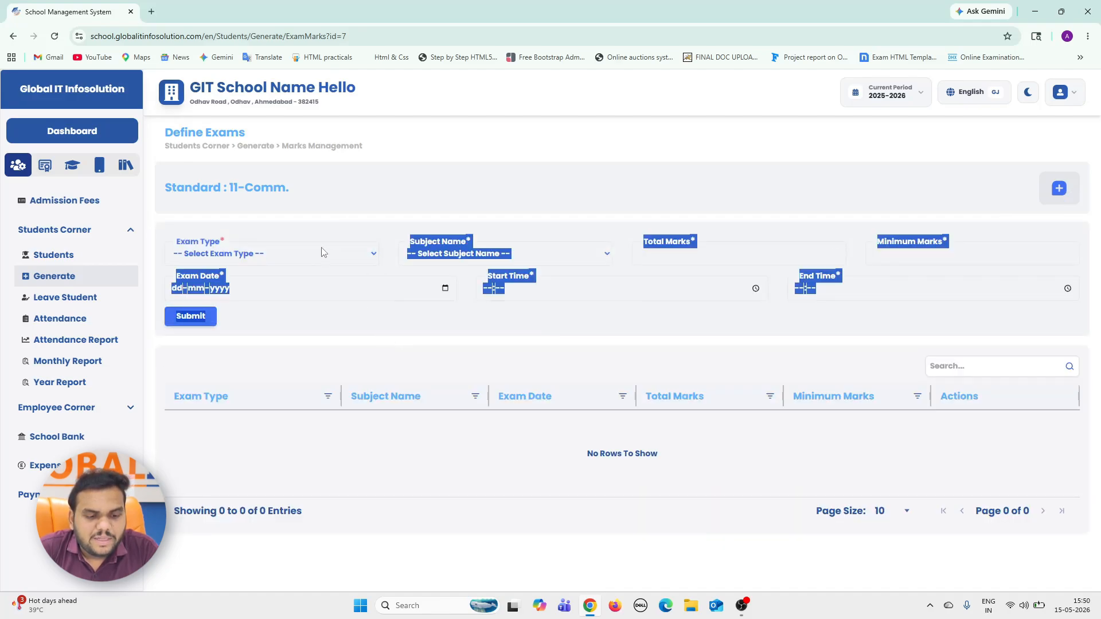
left_click(322, 248)
left_click(431, 323)
left_click(431, 323)
left_click(302, 265)
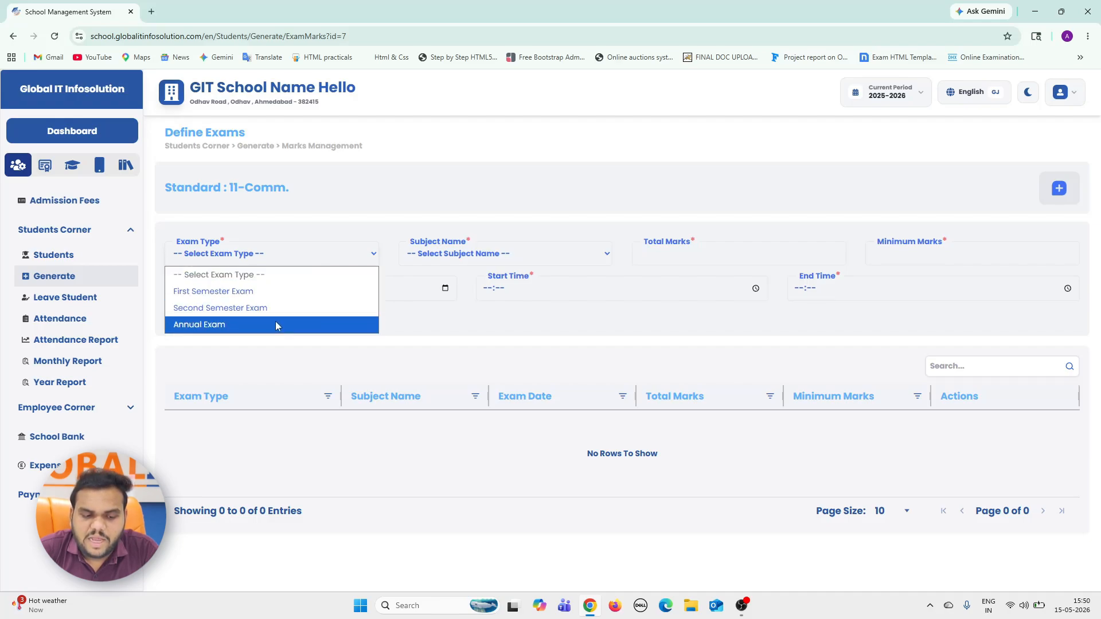
left_click(305, 291)
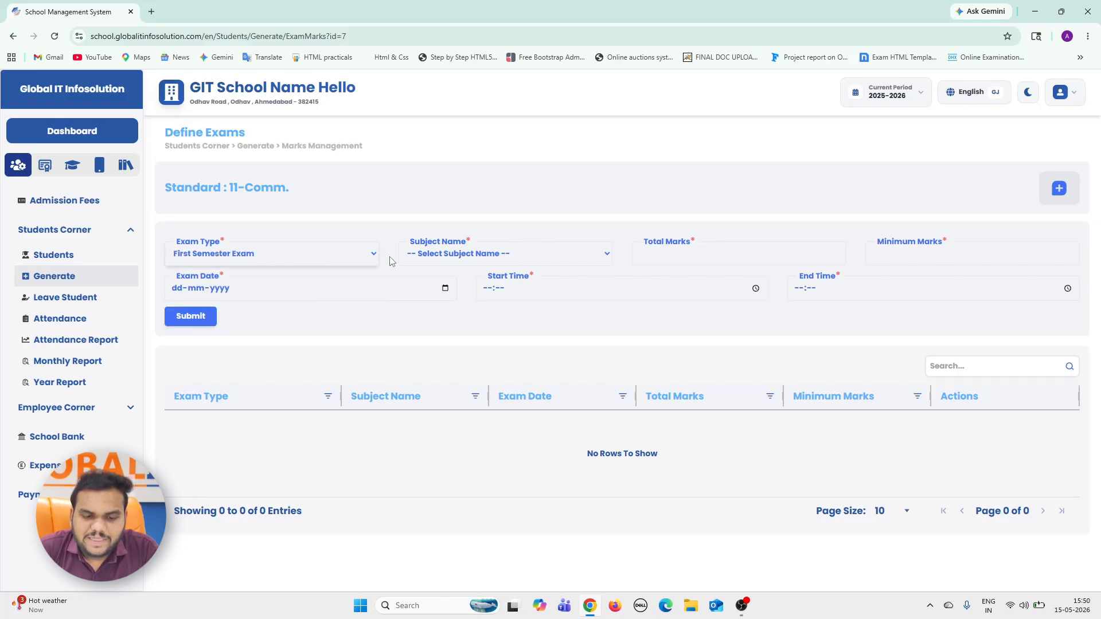
Choose Gujarati as the exam's subject, with 50 total marks and 17 minimum marks.
left_click(480, 256)
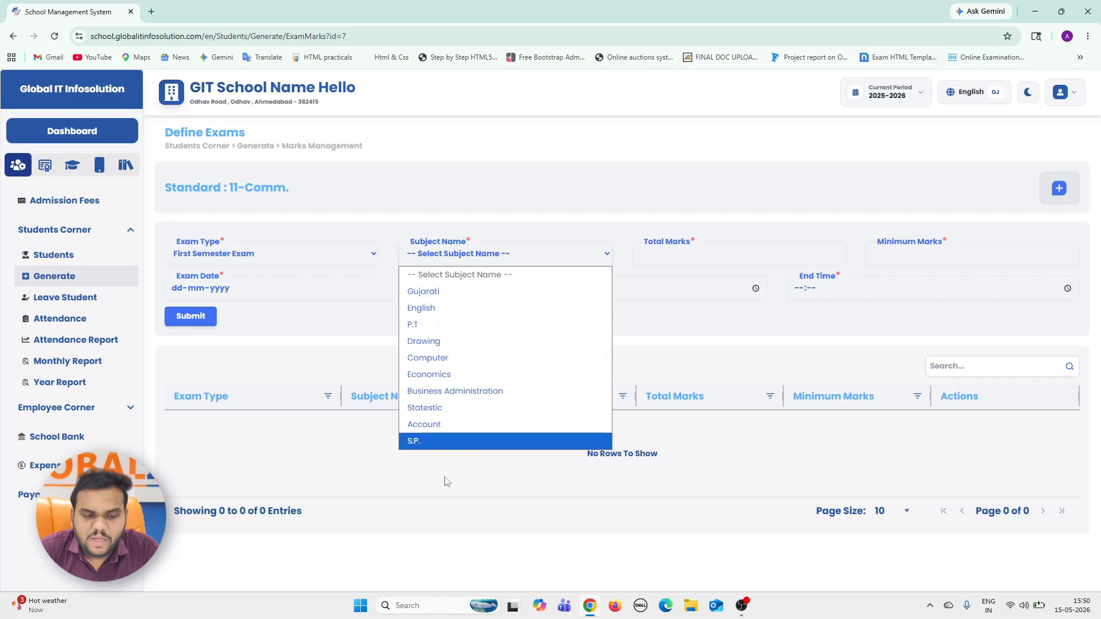
left_click(449, 293)
left_click(674, 259)
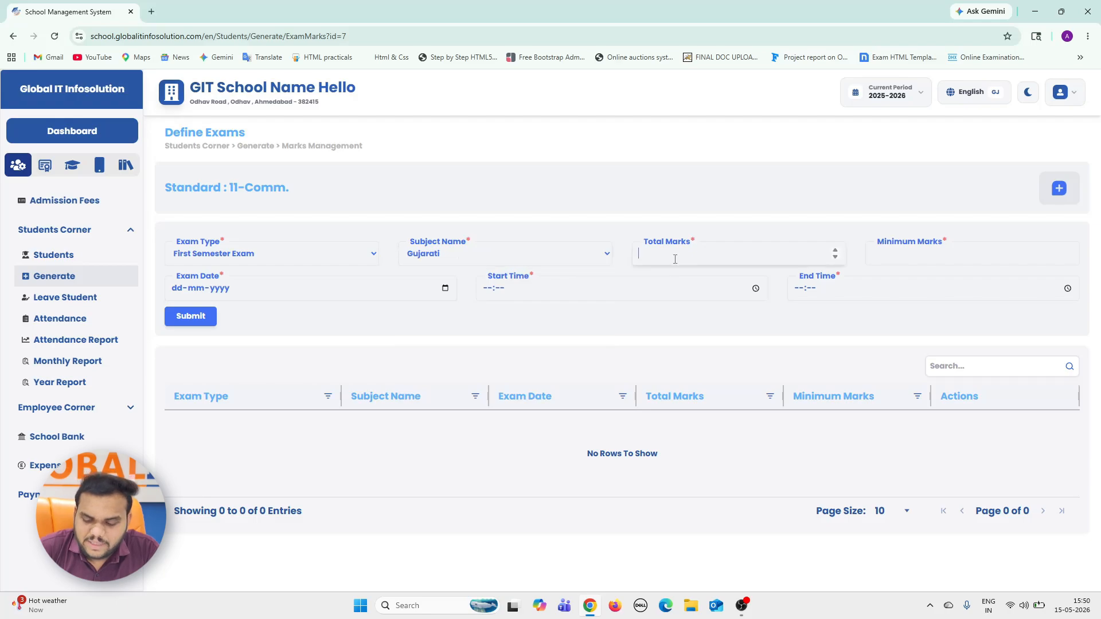
key("Tab")
type("1")
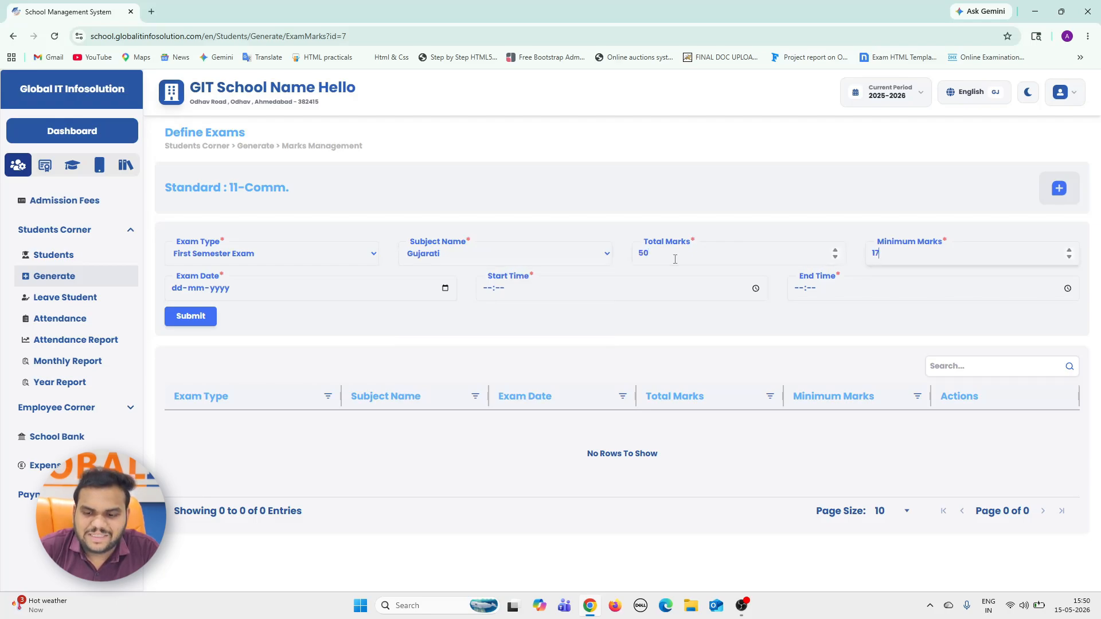
Schedule the Gujarati first semester exam for 19-05-2026 from 09:00 to 10:00 and submit it.
left_click(445, 288)
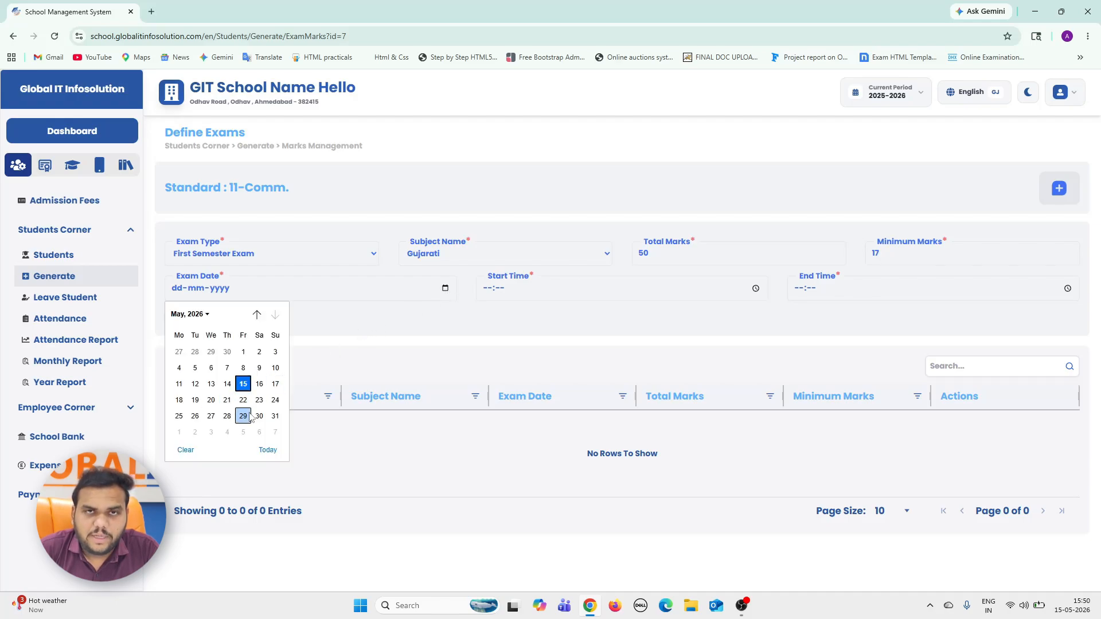
left_click(195, 401)
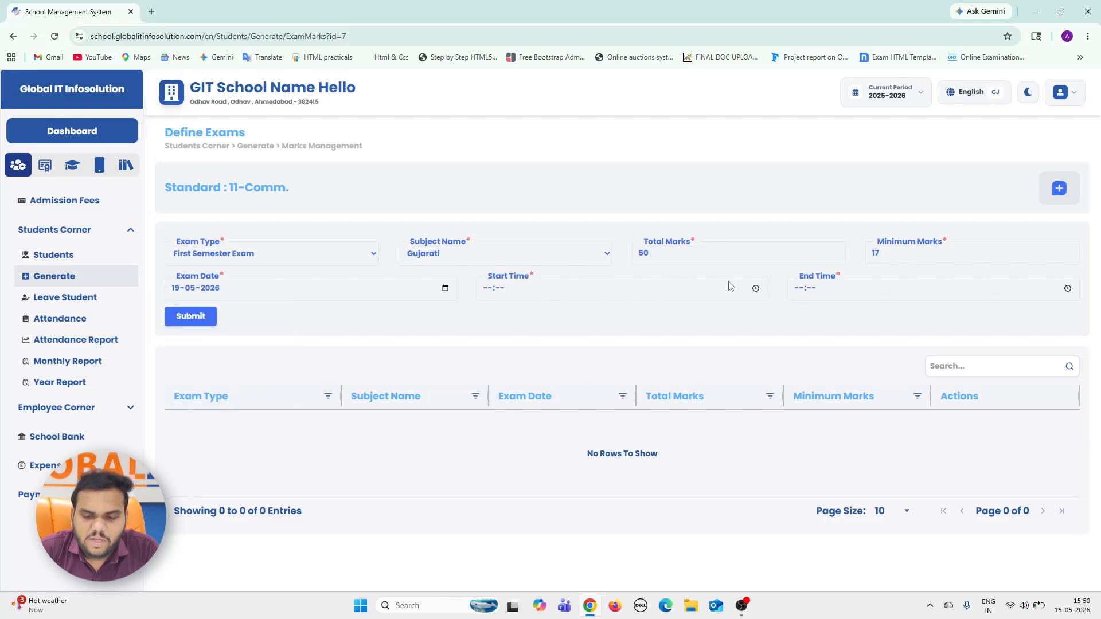
left_click(491, 295)
type("09:--")
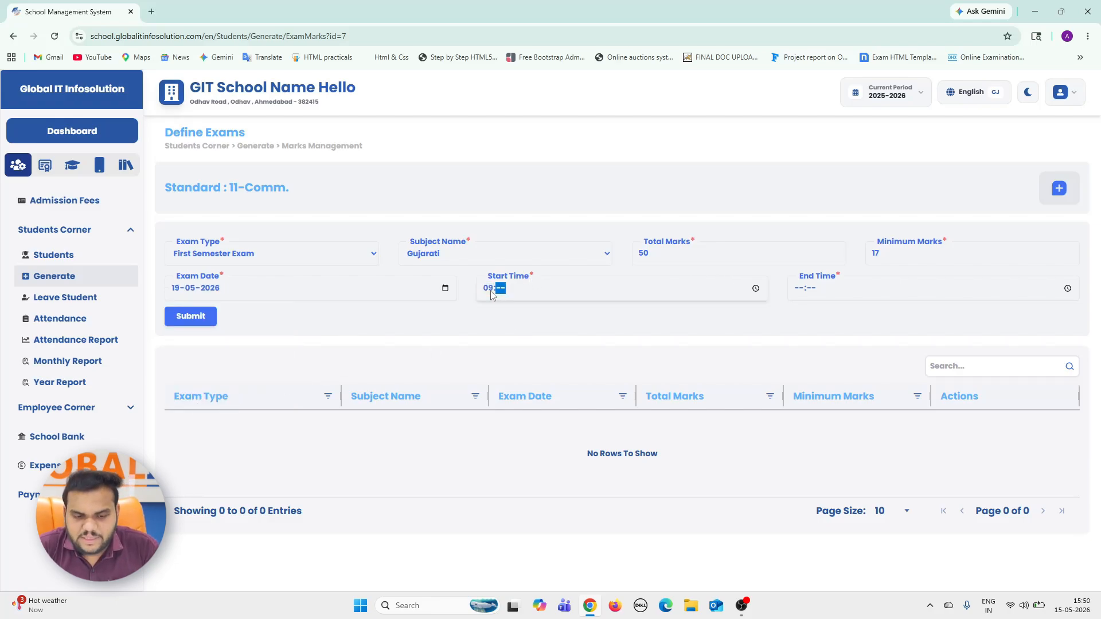
key("Tab")
key("Tab")
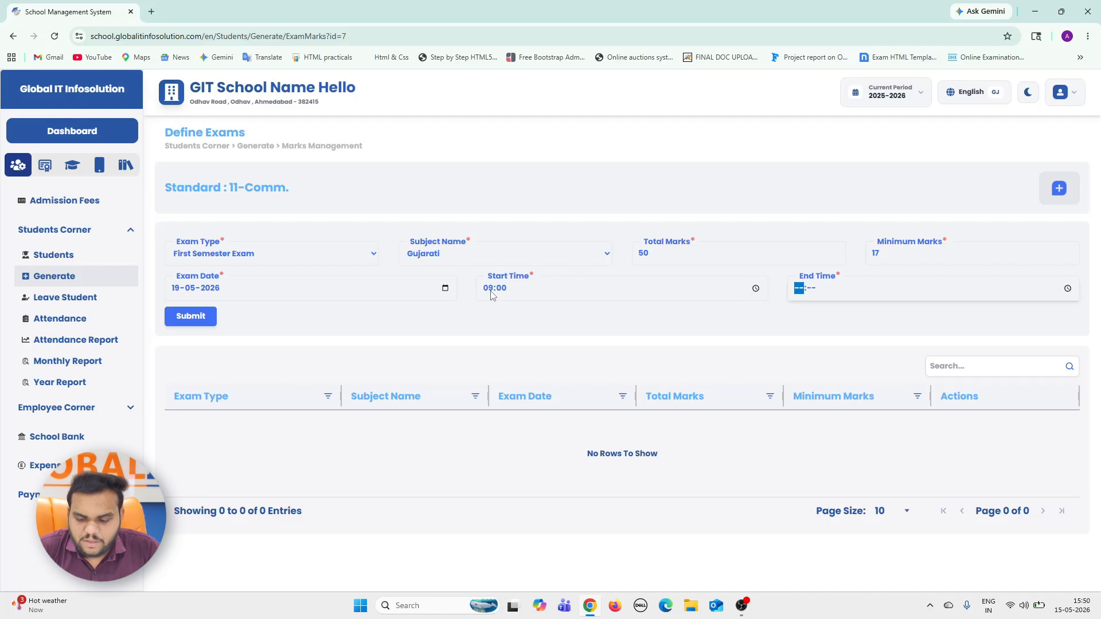
type("10:00")
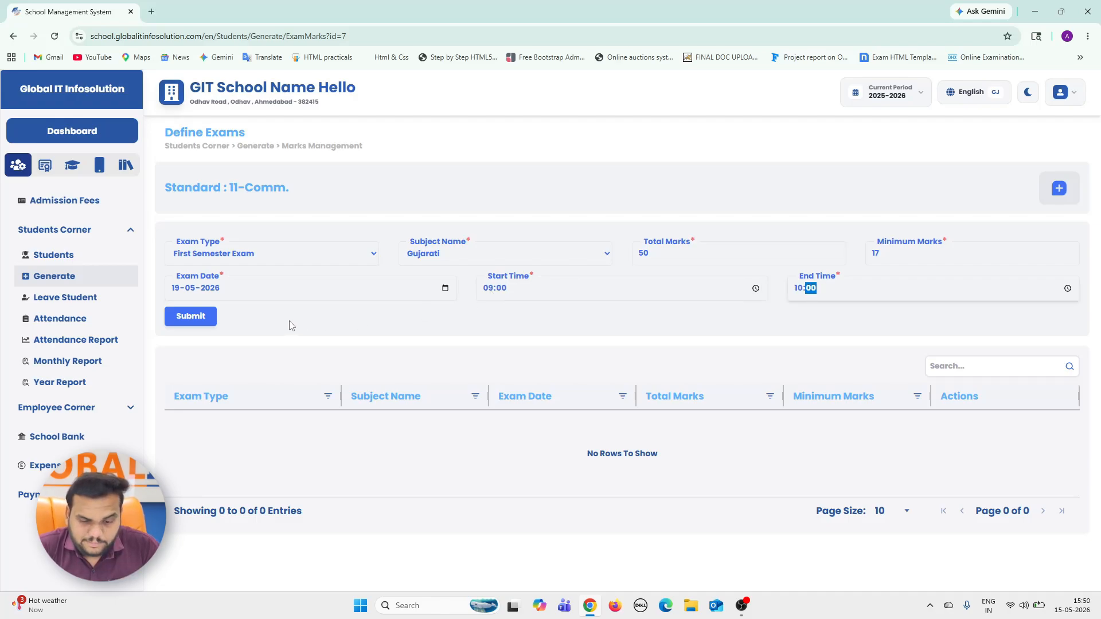
left_click(209, 315)
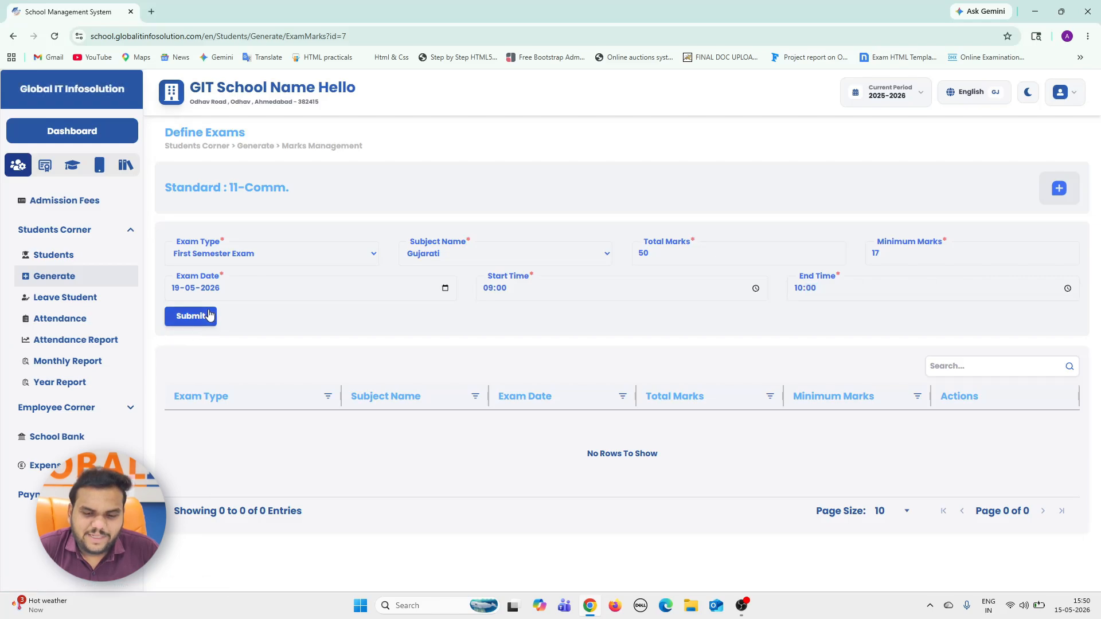
Fill in a First Semester Exam entry for English with 50 total marks and 17 minimum marks.
left_click(350, 265)
left_click(300, 290)
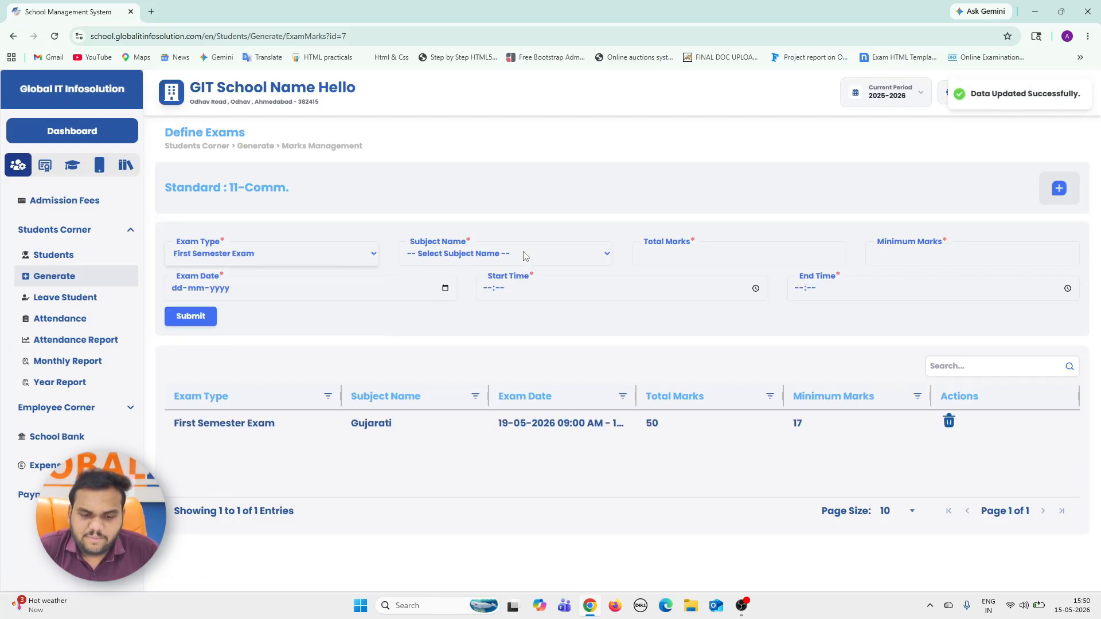
left_click(523, 254)
left_click(494, 309)
left_click(696, 256)
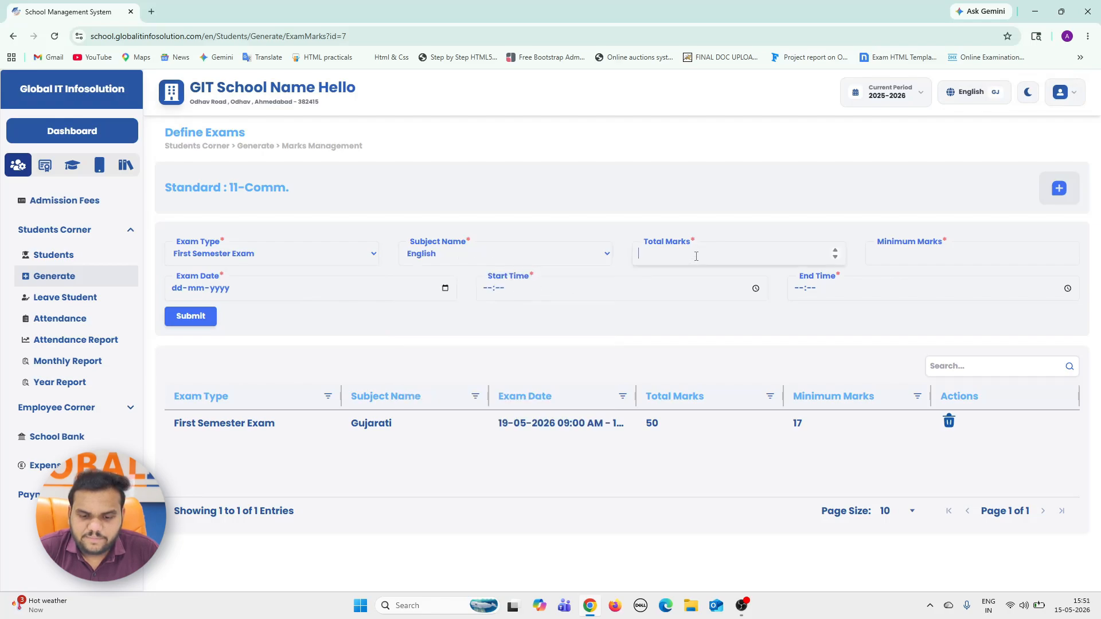
type("50")
key("Tab")
type("17")
key("Tab")
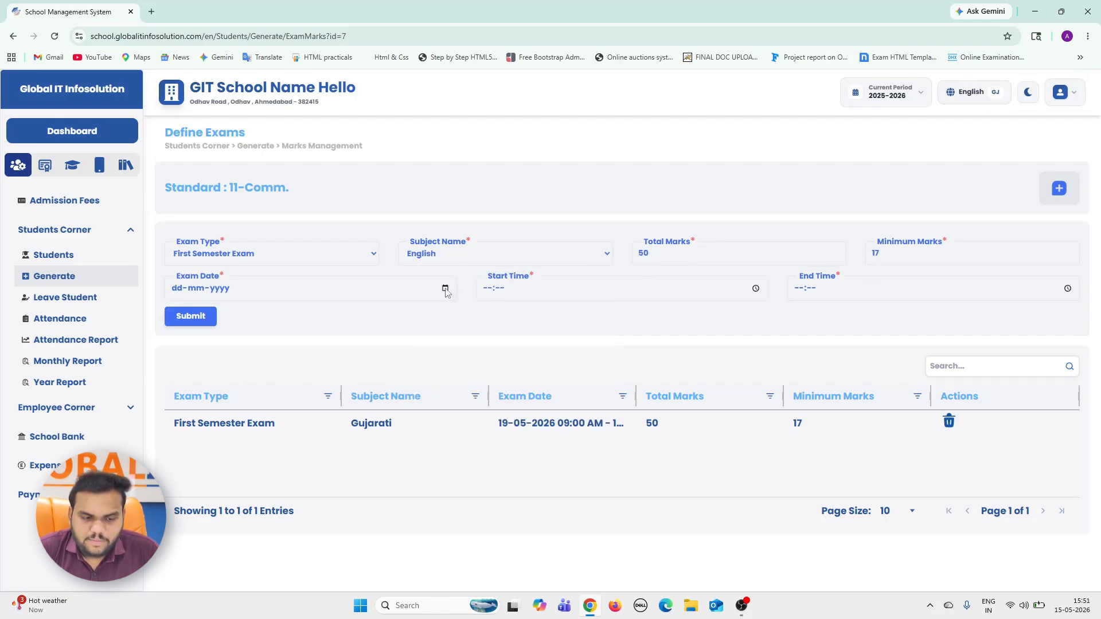
Schedule the English first semester exam for 20-05-2026 from 09:00 to 10:00 and submit it.
left_click(445, 288)
left_click(211, 400)
left_click(495, 288)
type("0900")
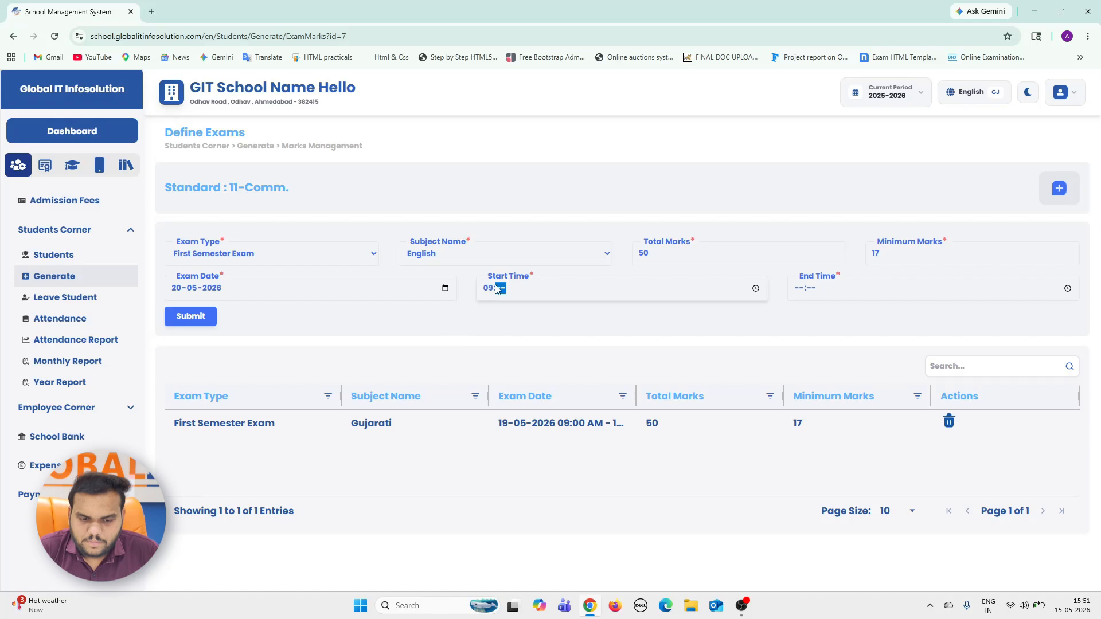
key("Tab")
type("0000")
left_click(198, 319)
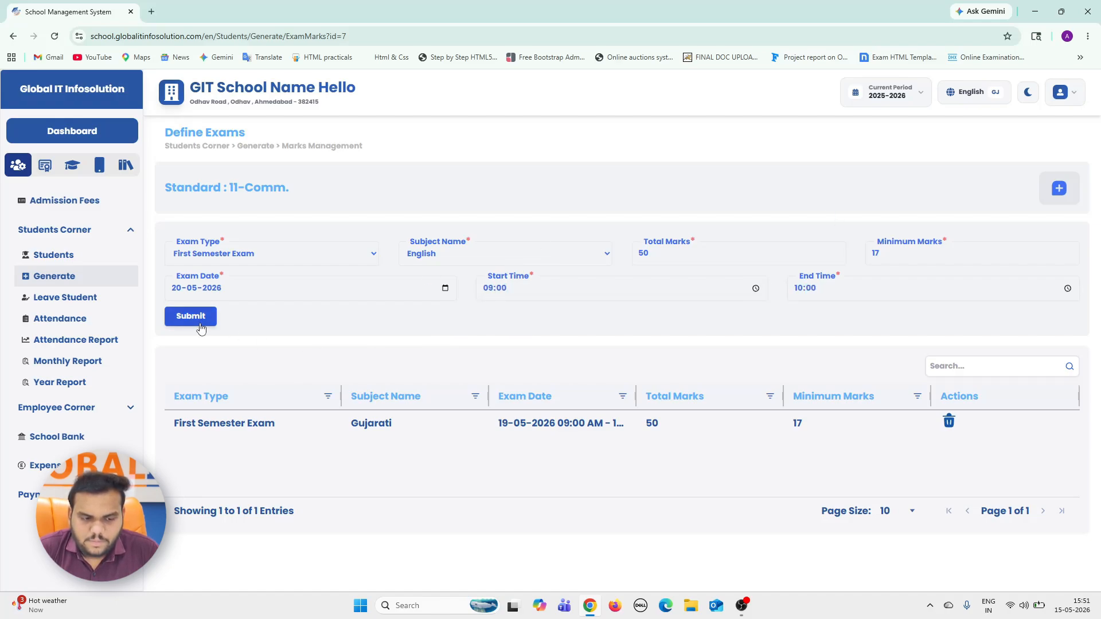
Fill in a First Semester Exam entry for Statestic with 50 total marks and 17 minimum marks.
left_click(290, 254)
left_click(289, 294)
left_click(475, 253)
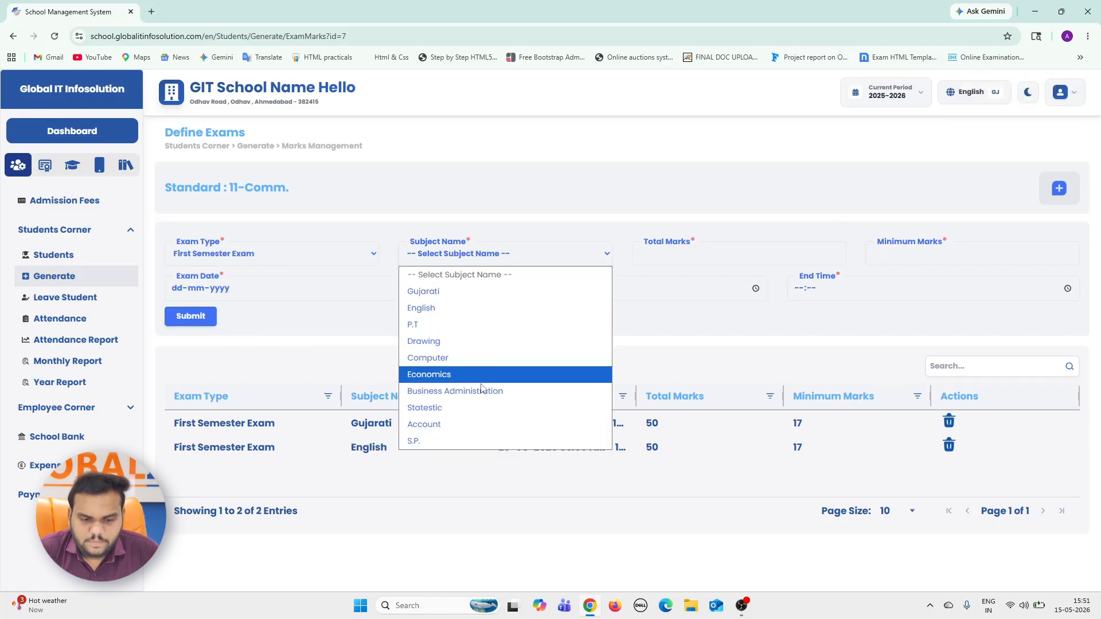
left_click(469, 407)
left_click(725, 253)
type("50")
key("Tab")
type("7")
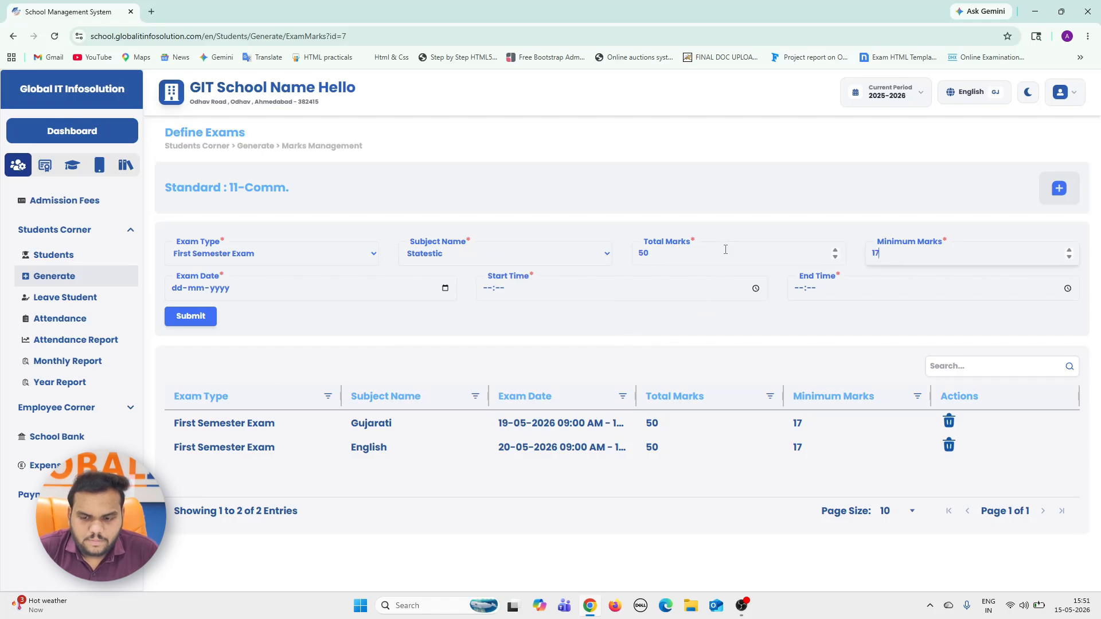
Schedule the Statestic first semester exam for 21-05-2026 from 09:00 to 10:00 and submit it.
left_click(450, 293)
left_click(230, 401)
left_click(490, 296)
type("0900")
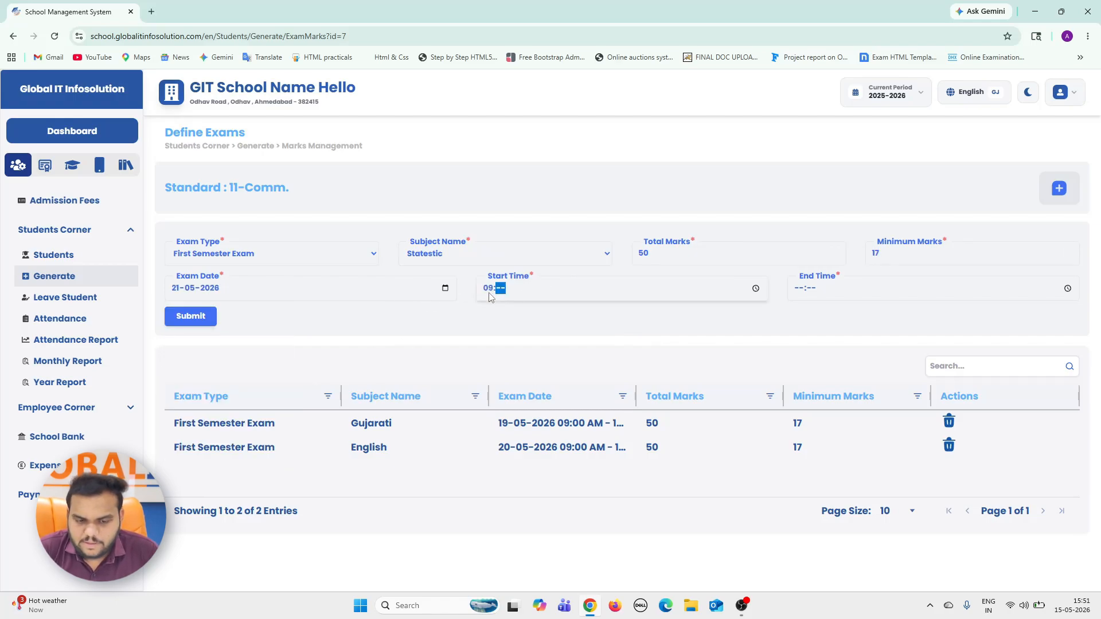
key("Tab")
type("1000")
left_click(198, 316)
Fill in a First Semester Exam entry for Business Administration with 50 total marks and 17 minimum marks.
left_click(264, 257)
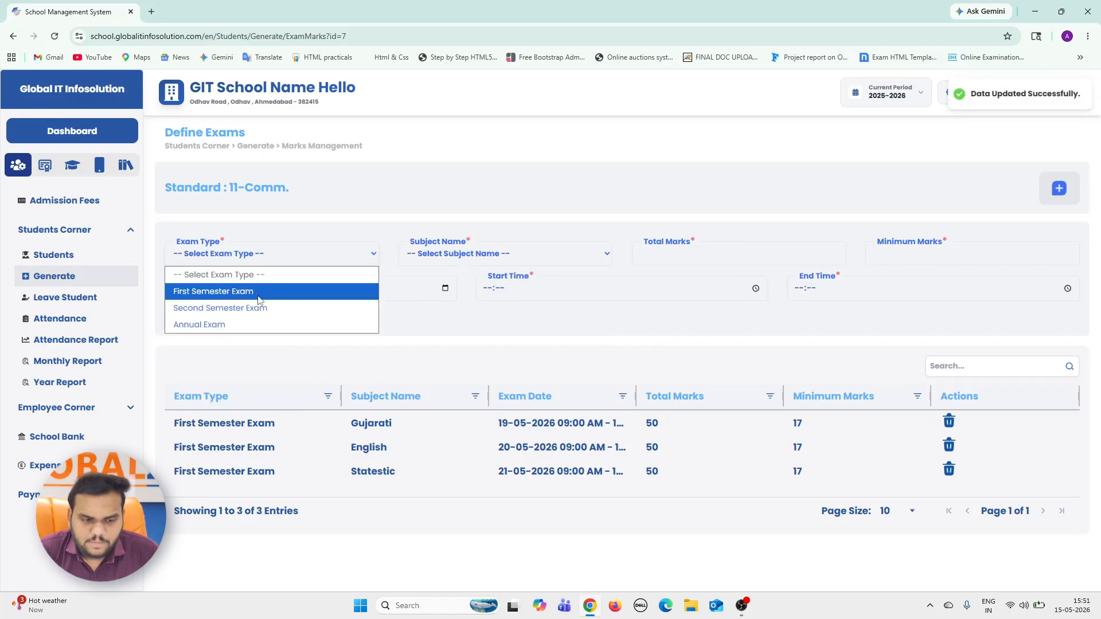
left_click(241, 291)
left_click(505, 253)
left_click(476, 389)
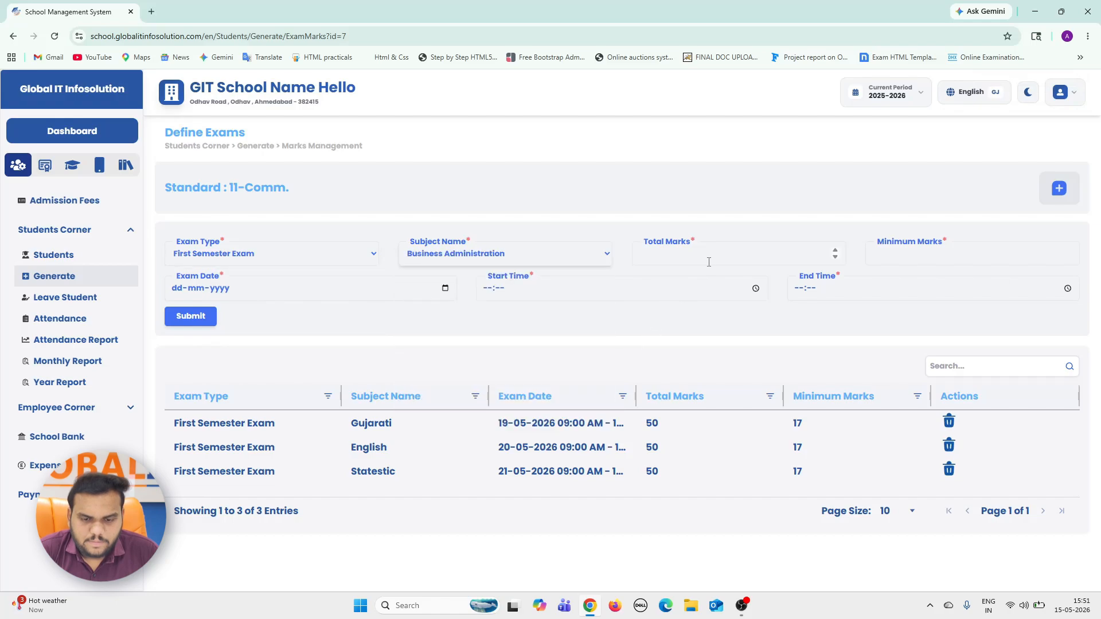
left_click(709, 261)
type("50")
key("Tab")
type("17")
key("Tab")
Schedule the Business Administration first semester exam for 22-05-2026 from 09:00 to 10:00 and submit it.
left_click(445, 288)
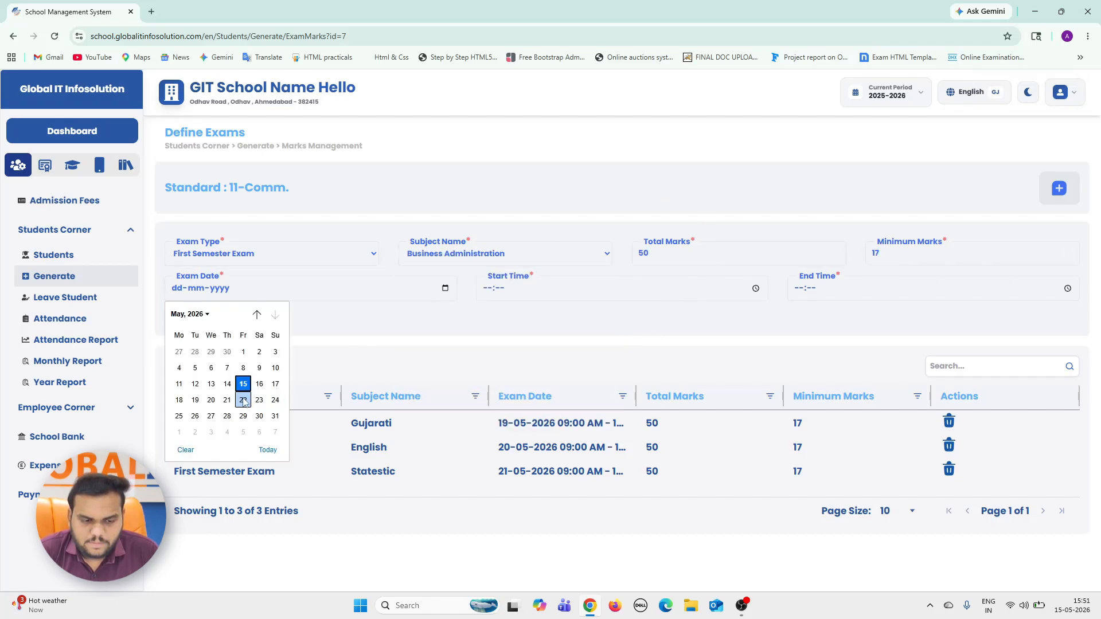
left_click(242, 400)
left_click(484, 288)
type("0900")
key("Tab")
type("1200")
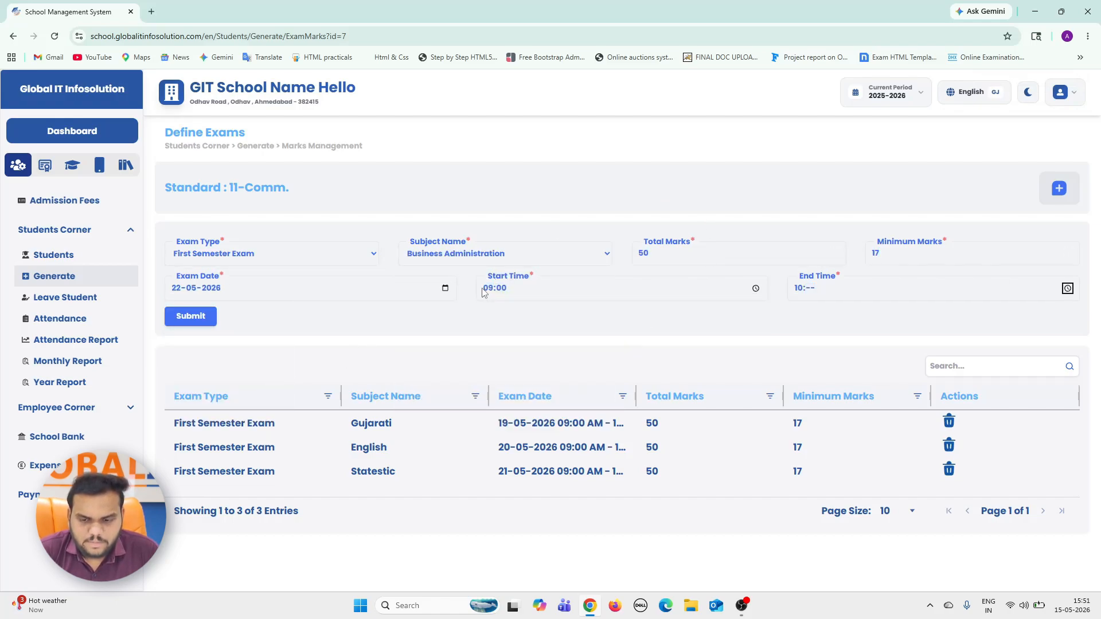
left_click(209, 318)
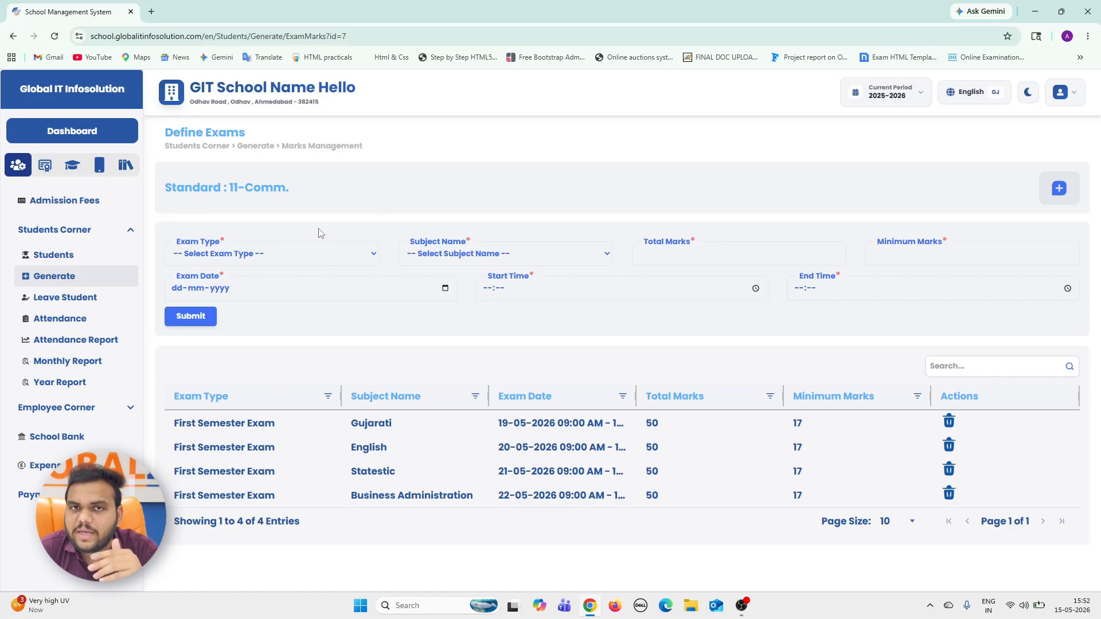
Fill in a Second Semester Exam entry for Gujarati with 50 total marks and 17 minimum marks.
left_click(263, 253)
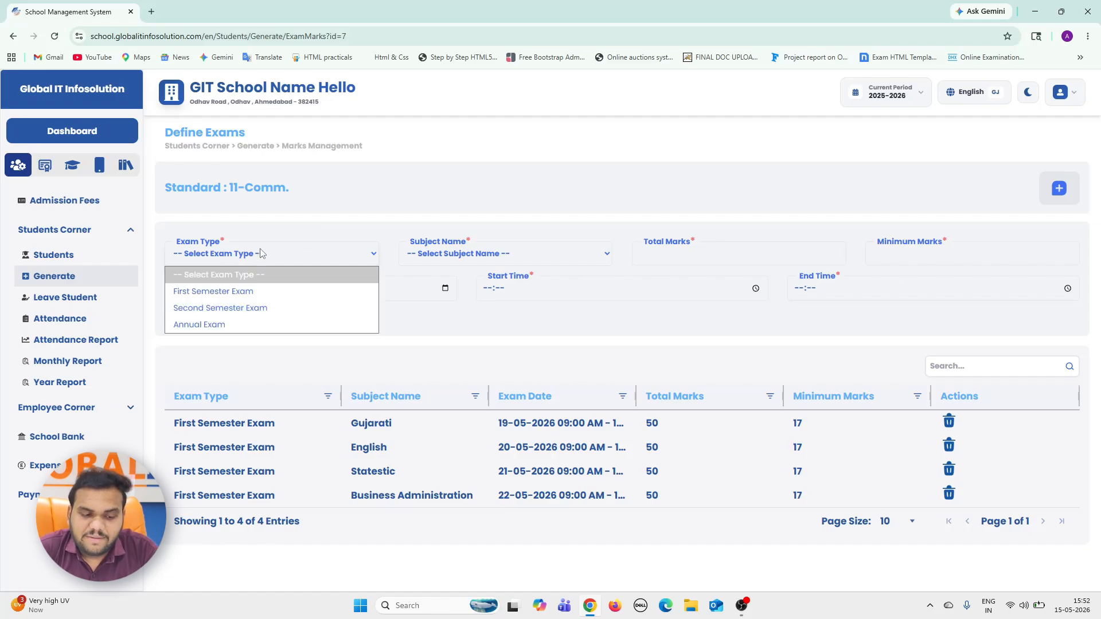
left_click(250, 309)
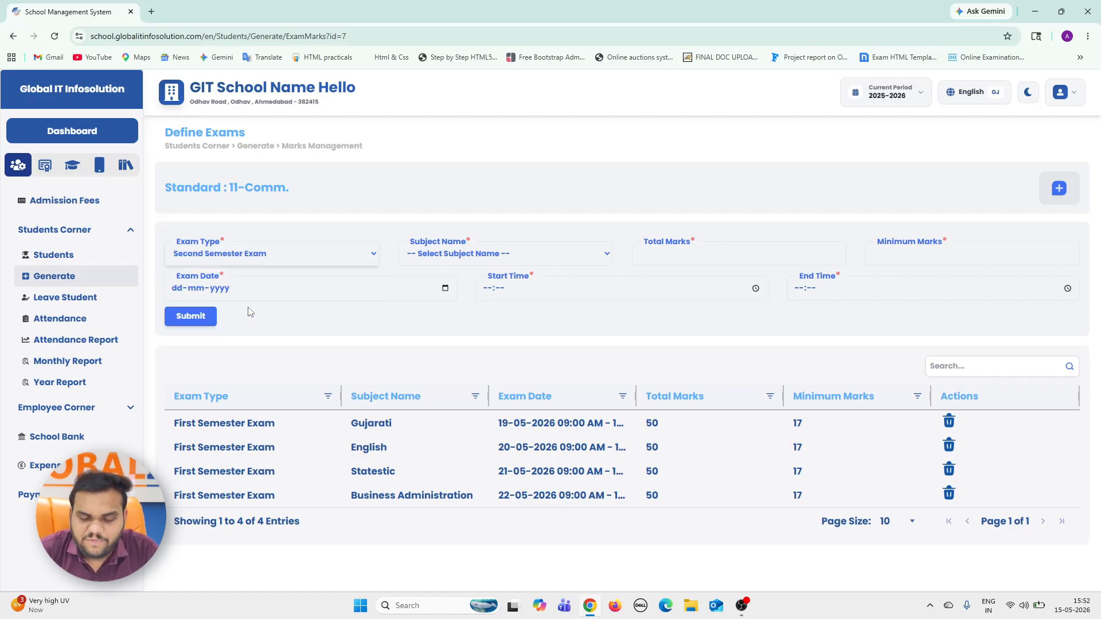
left_click(524, 255)
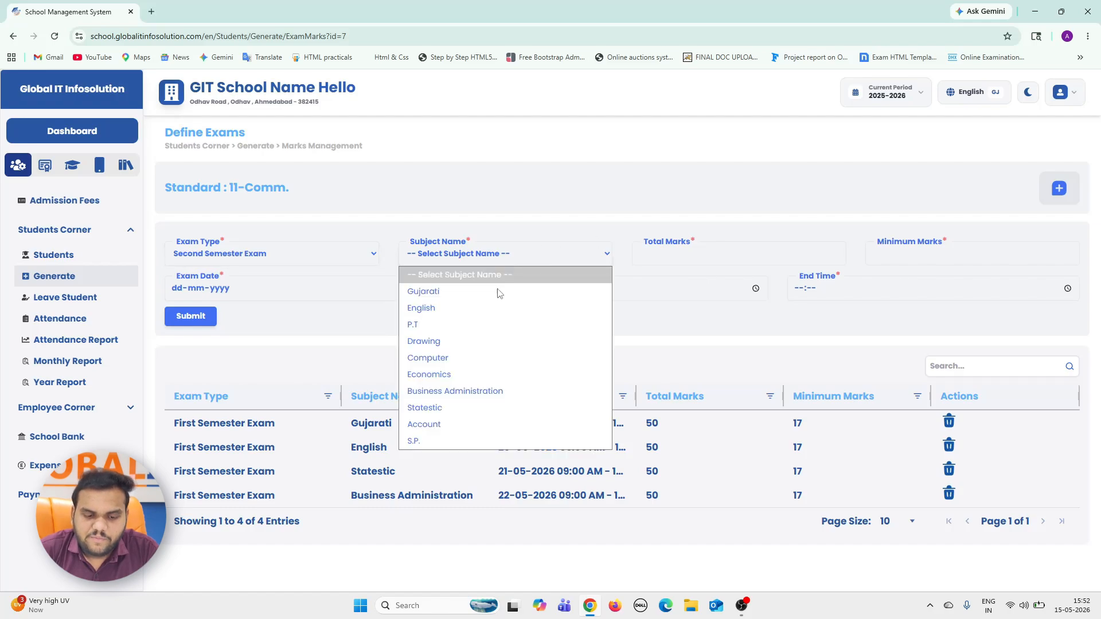
left_click(465, 293)
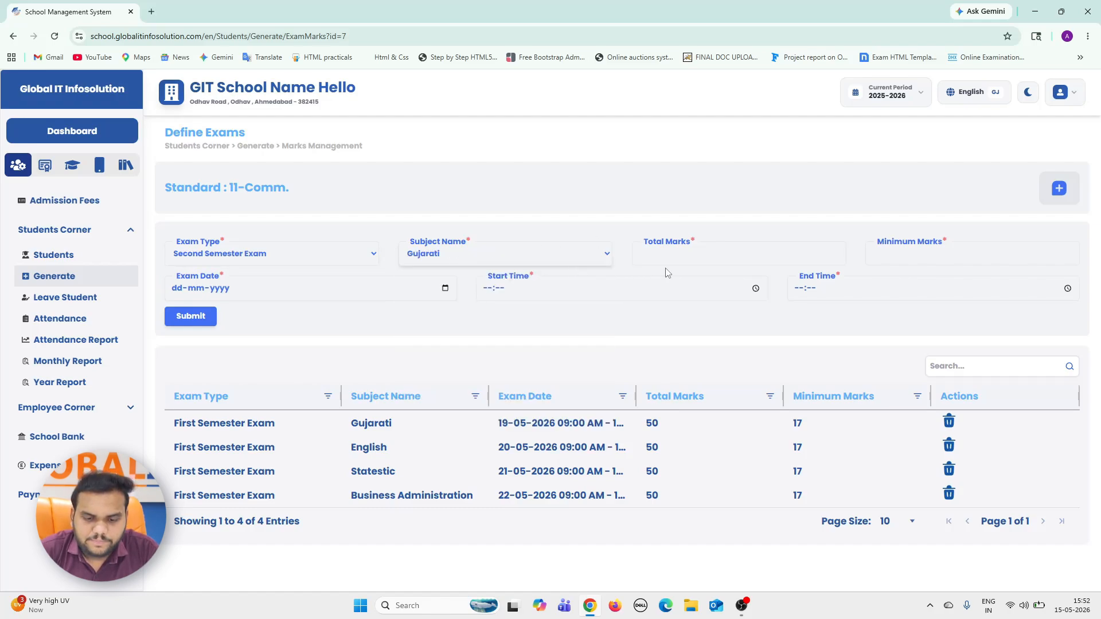
Schedule the Gujarati second semester exam for 26-05-2026 from 09:00 to 10:00 and submit it.
left_click(448, 290)
left_click(210, 407)
left_click(487, 291)
type("0900")
key("Tab")
key("Tab")
type("1200")
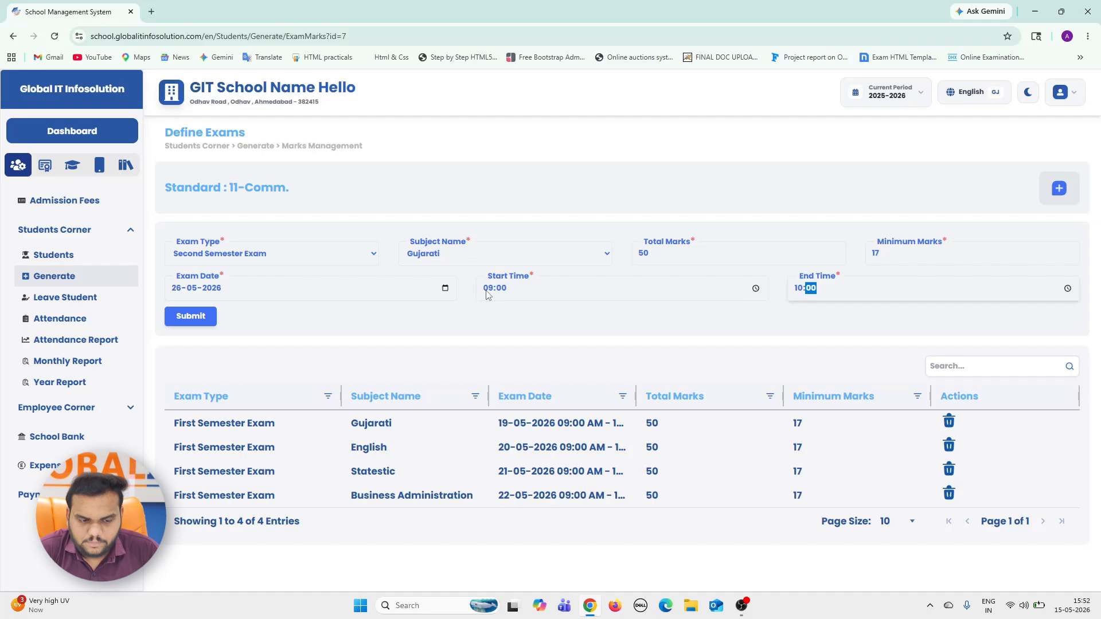
left_click(192, 316)
Fill in a Second Semester Exam entry for Statestic with 50 total marks and 17 minimum marks.
left_click(246, 255)
left_click(246, 308)
left_click(451, 408)
Schedule the Statestic second semester exam for 27-05-2026 from 09:00 to 10:00 and submit it.
left_click(445, 288)
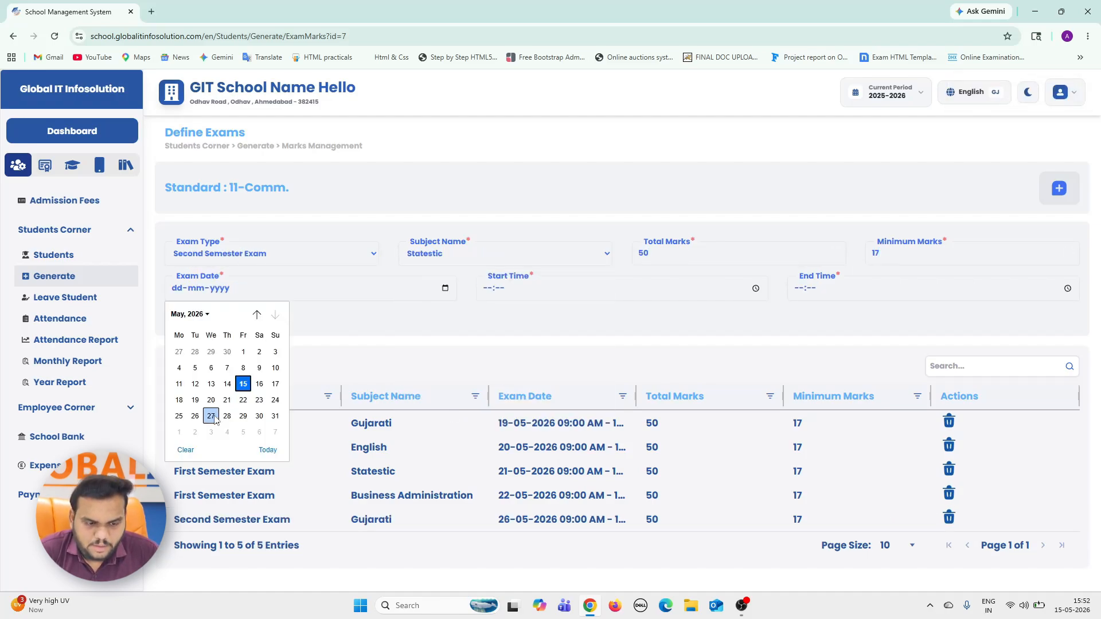
left_click(222, 407)
left_click(486, 290)
type("0900")
key("Tab")
key("Tab")
type("1000")
left_click(201, 323)
Fill in a Second Semester Exam entry for Economics with 50 total marks and 17 minimum marks.
left_click(269, 254)
left_click(246, 306)
left_click(504, 254)
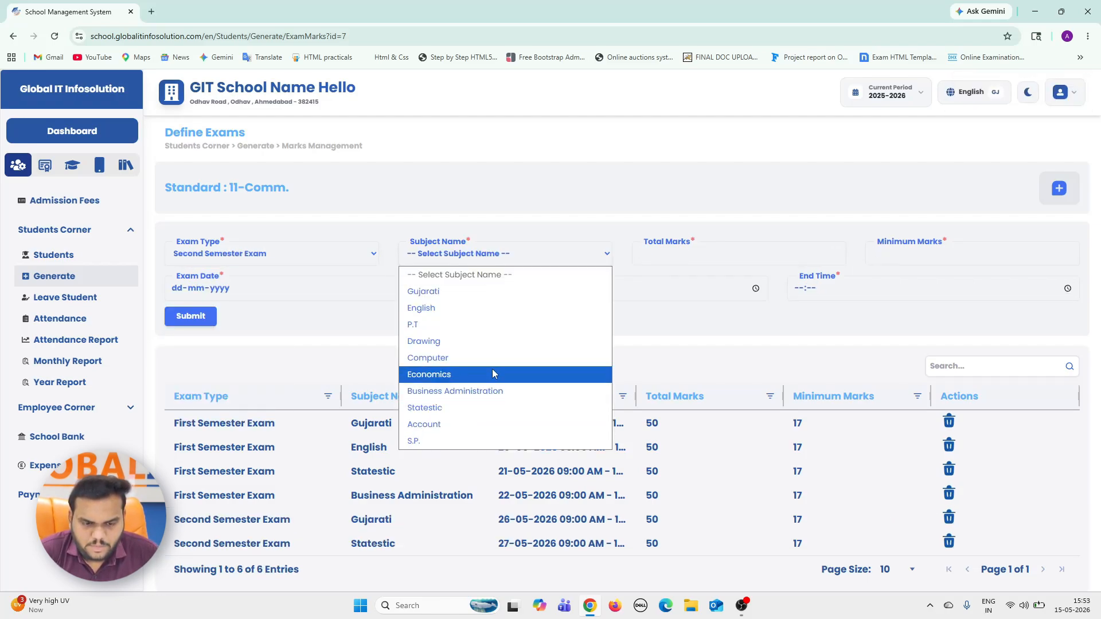
left_click(492, 376)
Schedule the Economics second semester exam for 28-05-2026 starting at 09:00 and submit it.
left_click(445, 288)
left_click(227, 416)
left_click(487, 290)
type("0900")
key("Tab")
key("Tab")
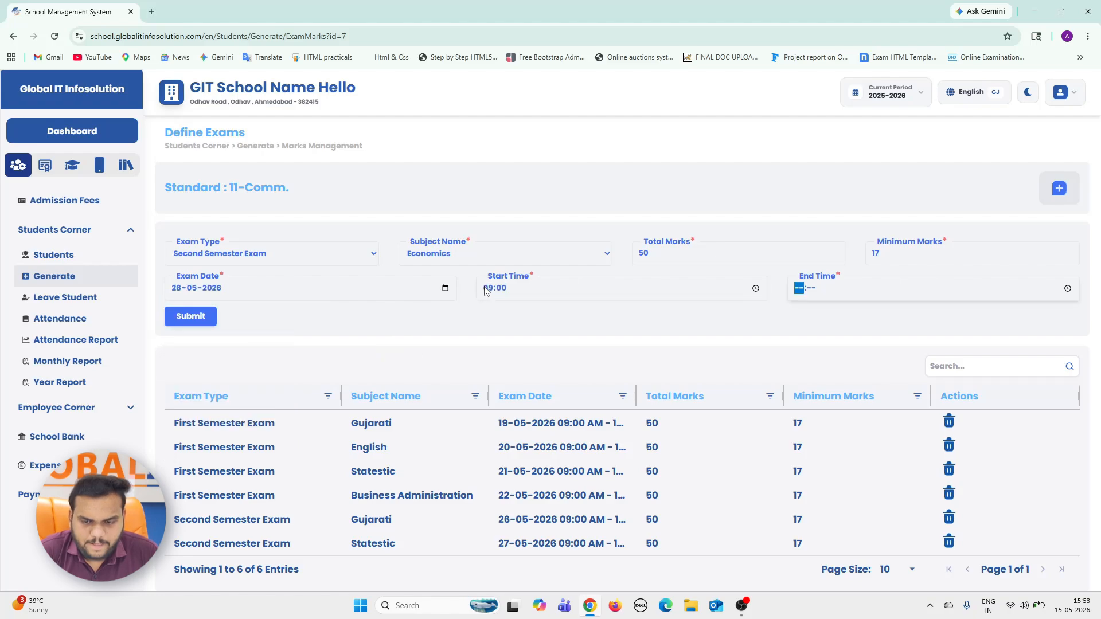
type("1200")
left_click(192, 316)
Fill in a Second Semester Exam entry for Business Administration with 50 total marks and 17 minimum marks.
left_click(332, 255)
left_click(505, 392)
left_click(673, 256)
type("50")
key("Tab")
type("17")
Schedule the Business Administration second semester exam for 29-05-2026 from 09:00 to 10:00 and submit it.
key("Tab")
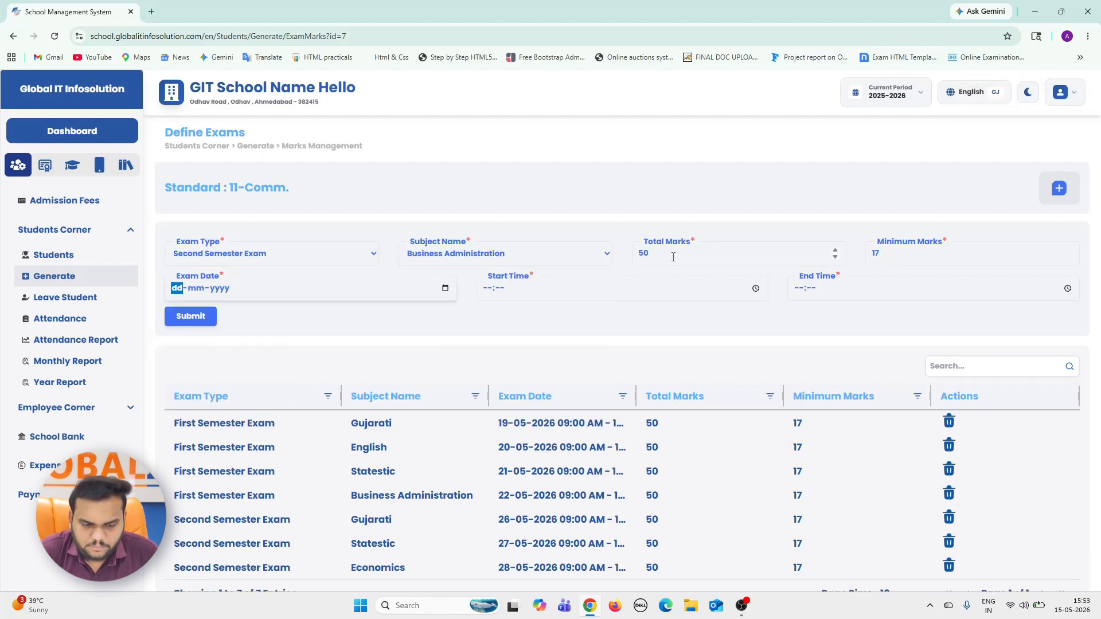
type("29052026")
key("Tab")
key("Tab")
type("0900")
key("Tab")
key("Tab")
type("1200")
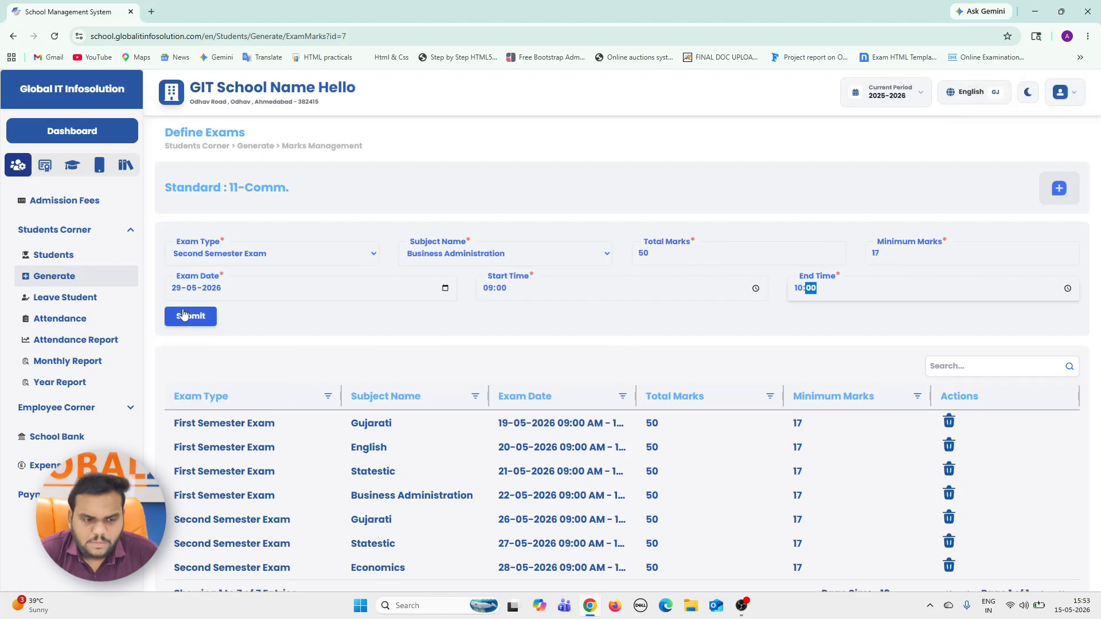
left_click(185, 316)
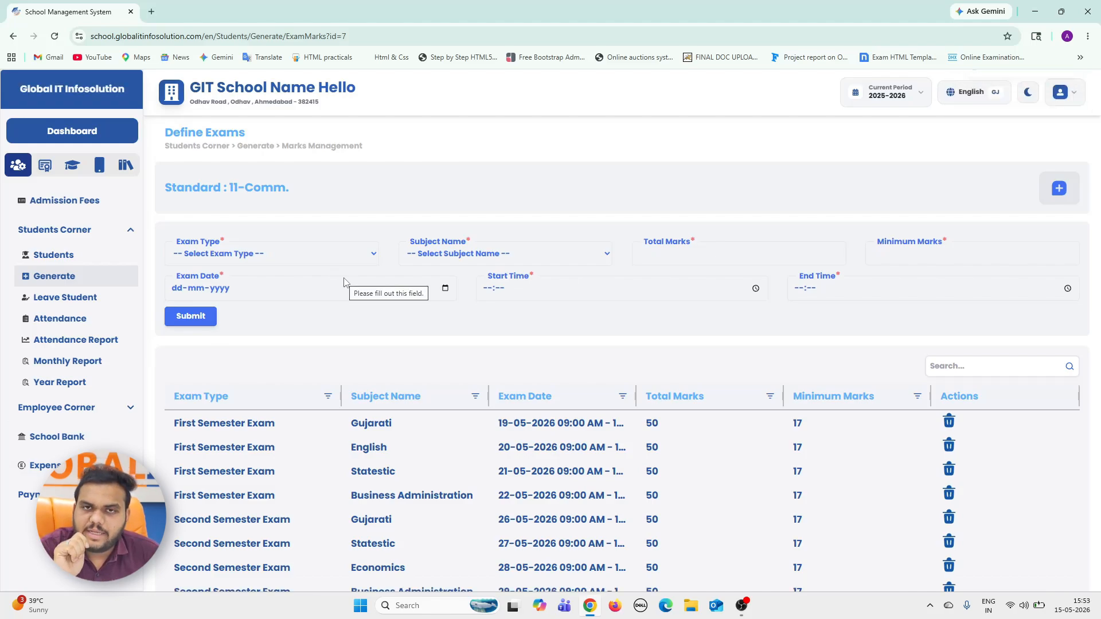
Fill in an Annual Exam entry for Gujarati with 50 total marks and 17 minimum marks.
left_click(305, 252)
left_click(229, 322)
left_click(532, 263)
left_click(423, 291)
left_click(670, 253)
type("50")
key("Tab")
type("17")
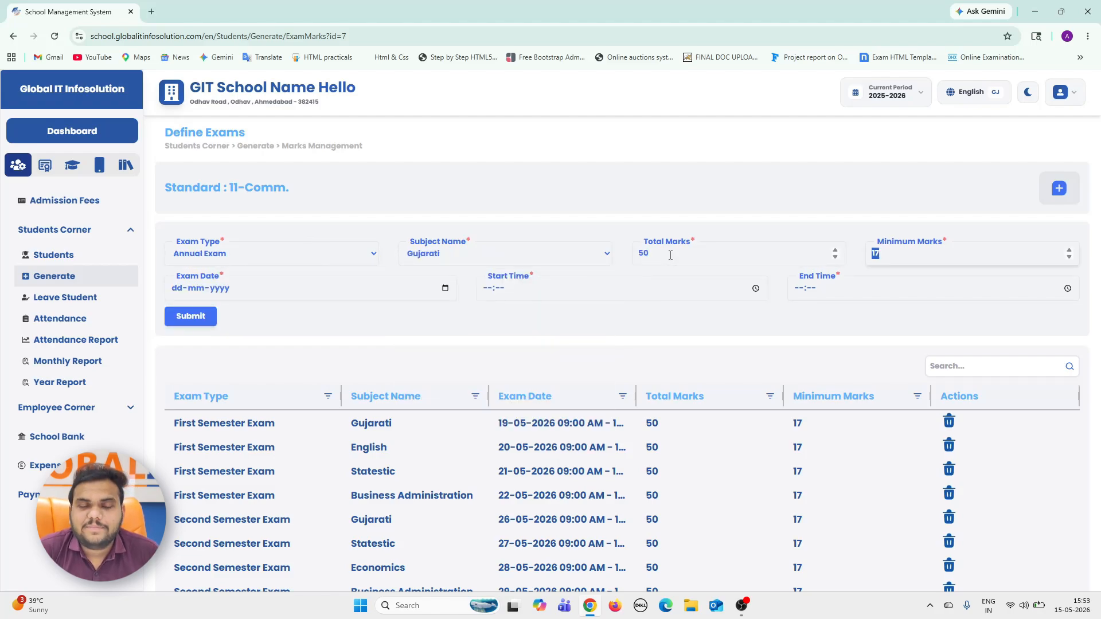
Schedule the Gujarati annual exam for 05-05-2026 and submit it.
key("Tab")
left_click(445, 288)
left_click(196, 366)
left_click(179, 326)
Fill in an Annual Exam entry for English dated 06-05-2026 with 100 total marks and 23 minimum marks.
left_click(505, 253)
left_click(422, 308)
left_click(658, 255)
type("100")
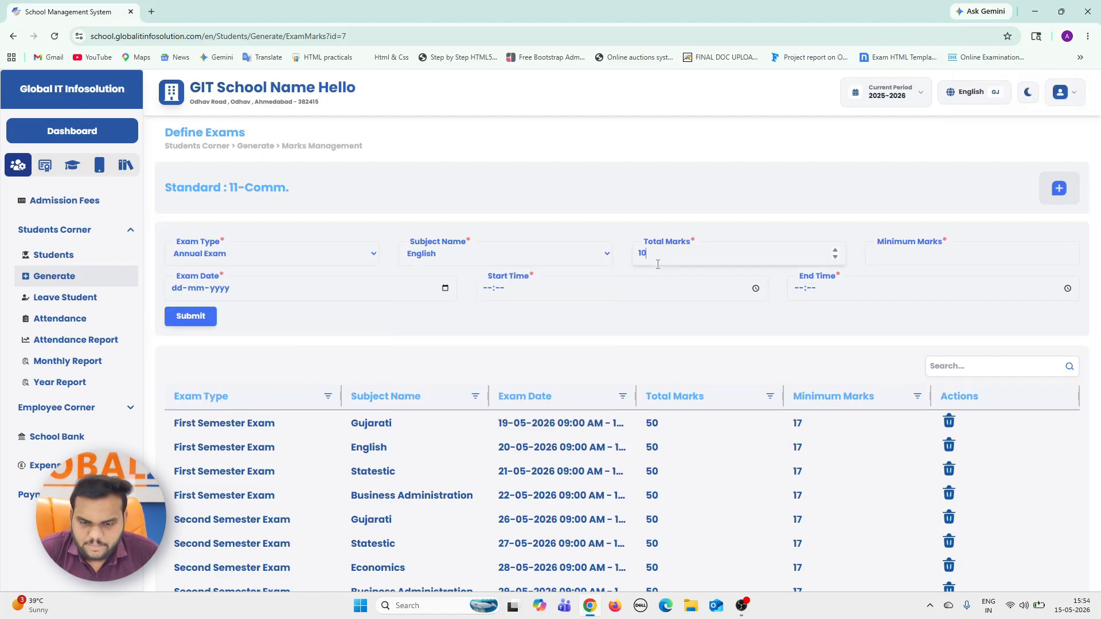
key("Tab")
type("33")
left_click(445, 289)
Fill in an Annual Exam entry for Economics dated 07-05-2026 with 100 total marks and 23 minimum marks.
left_click(429, 374)
left_click(670, 255)
type("100")
key("Tab")
type("23")
key("Tab")
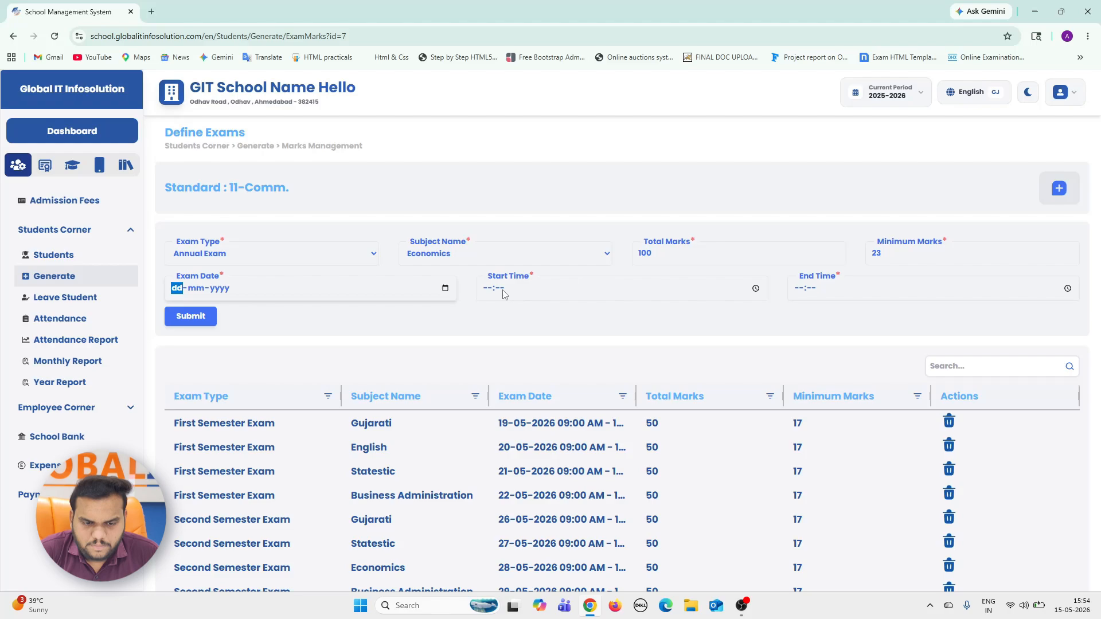
type("07052026")
left_click(489, 290)
Schedule the Business Administration annual exam for 08-05-2026 and submit it.
left_click(445, 288)
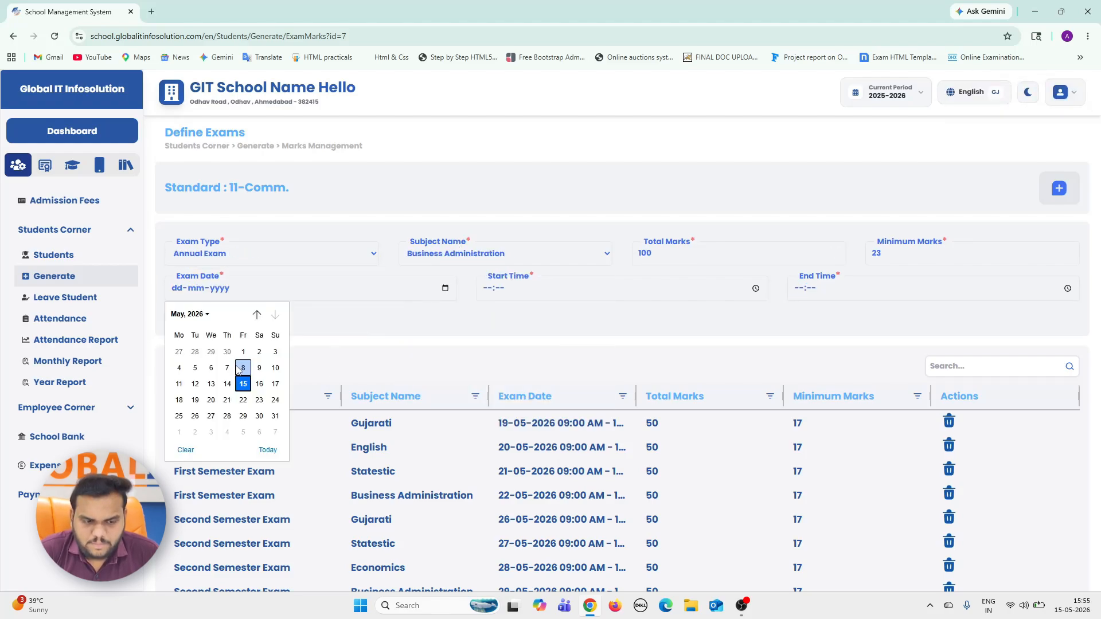
left_click(243, 369)
left_click(489, 289)
left_click(192, 316)
Fill in an Annual Exam entry for Statestic with 100 total and 23 minimum marks, dated 09-05-2026 and starting at 09:00.
left_click(504, 254)
left_click(443, 408)
left_click(681, 259)
type("100")
left_click(493, 291)
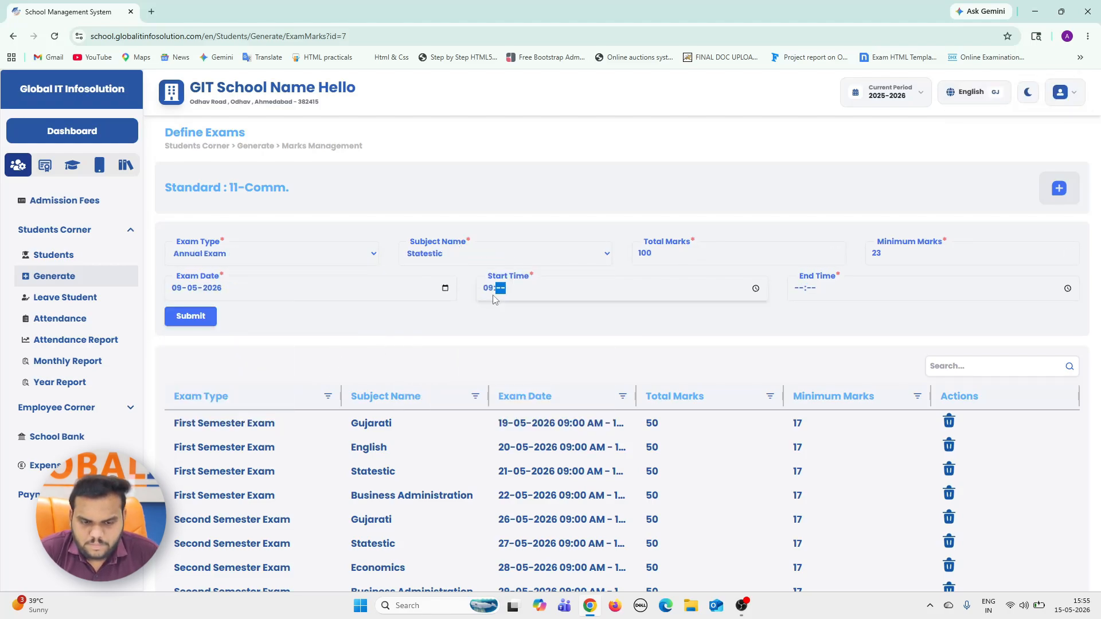
Delete the Annual Exam entry for Gujarati that has 50 total marks.
scroll(472, 379, "down", 2)
left_click(949, 504)
Submit an Annual Exam entry for Gujarati with 100 total and 23 minimum marks, dated 09-05-2026 and starting at 09:00.
left_click(314, 145)
left_click(314, 214)
left_click(588, 169)
type("10005052026")
left_click(485, 180)
type("0900")
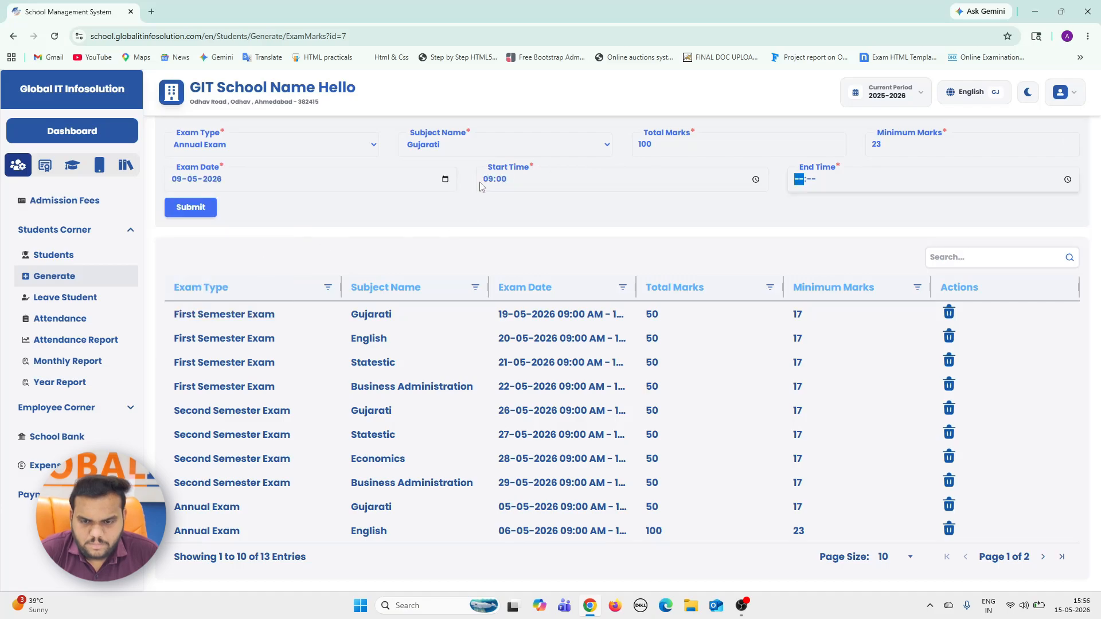
left_click(191, 208)
Fill in another Annual Exam entry with 100 total marks.
left_click(285, 147)
left_click(200, 215)
left_click(679, 144)
type("100")
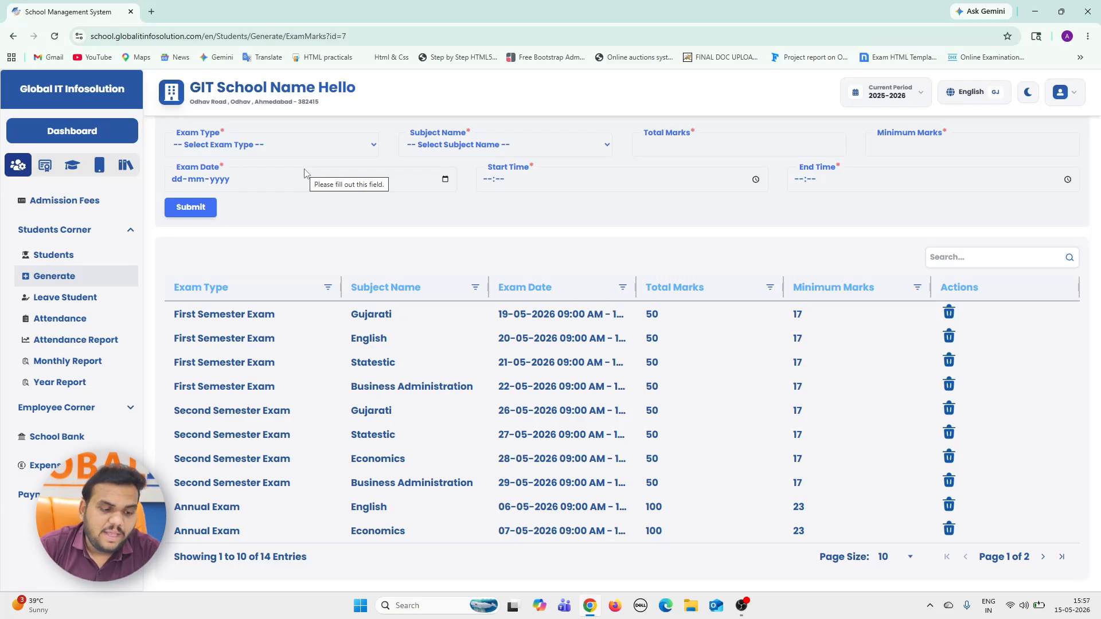
Generate the First Semester Exam hall tickets in English for standard 11-Comm.
left_click(54, 276)
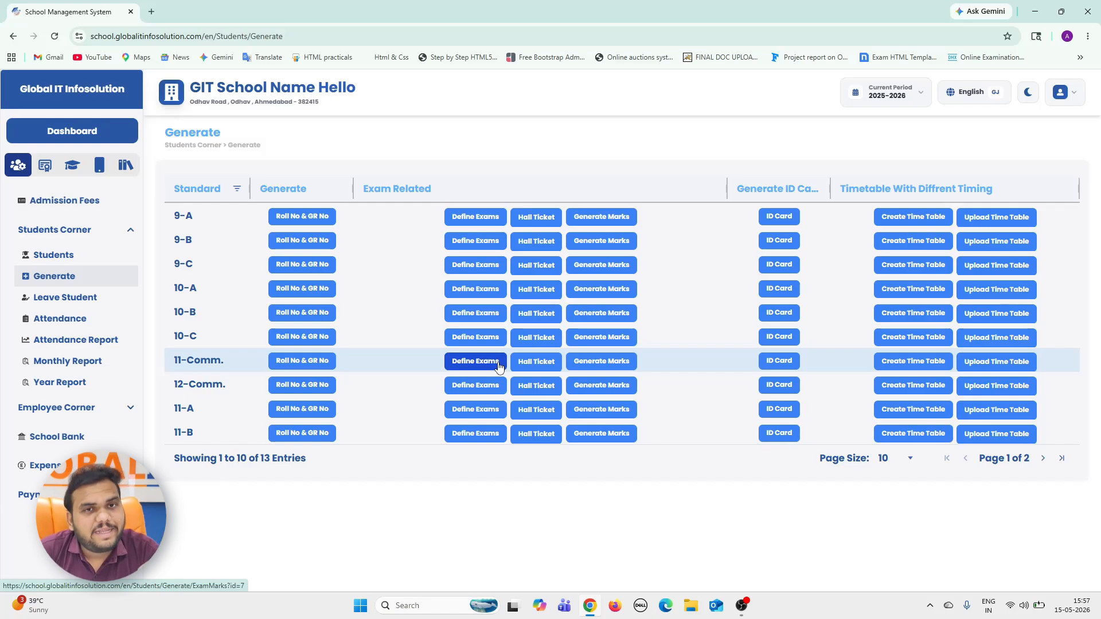
left_click(533, 366)
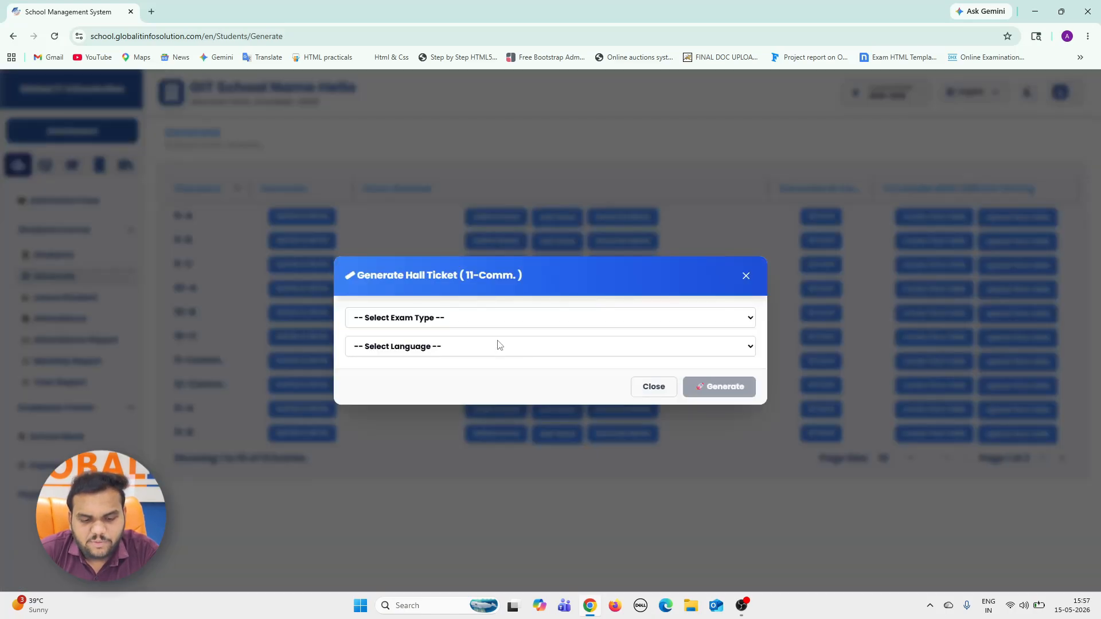
left_click(448, 318)
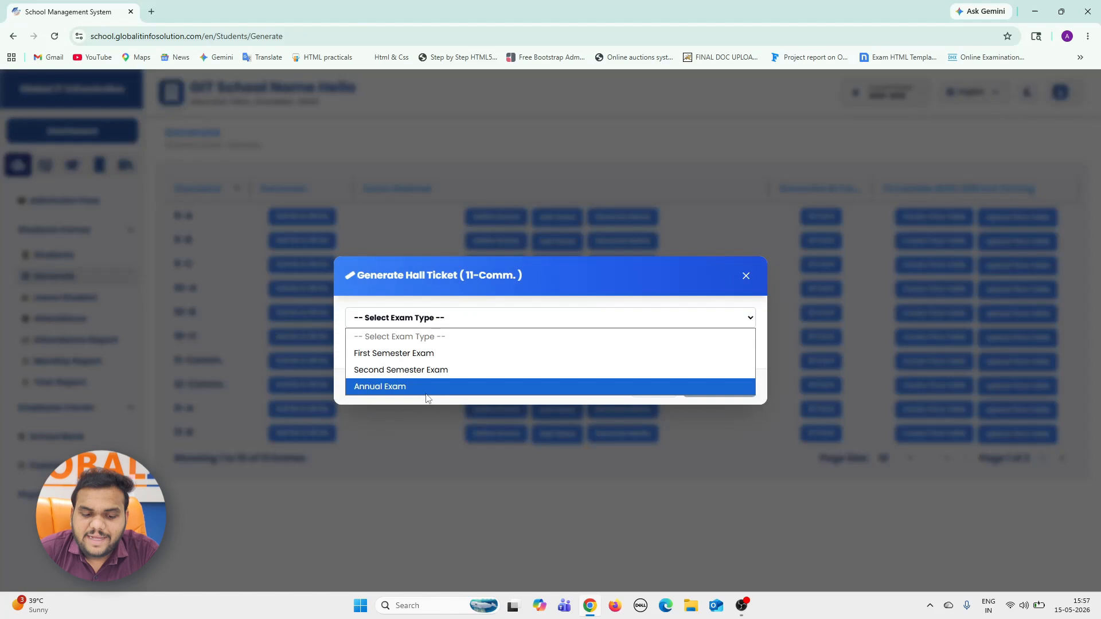
left_click(423, 353)
left_click(424, 351)
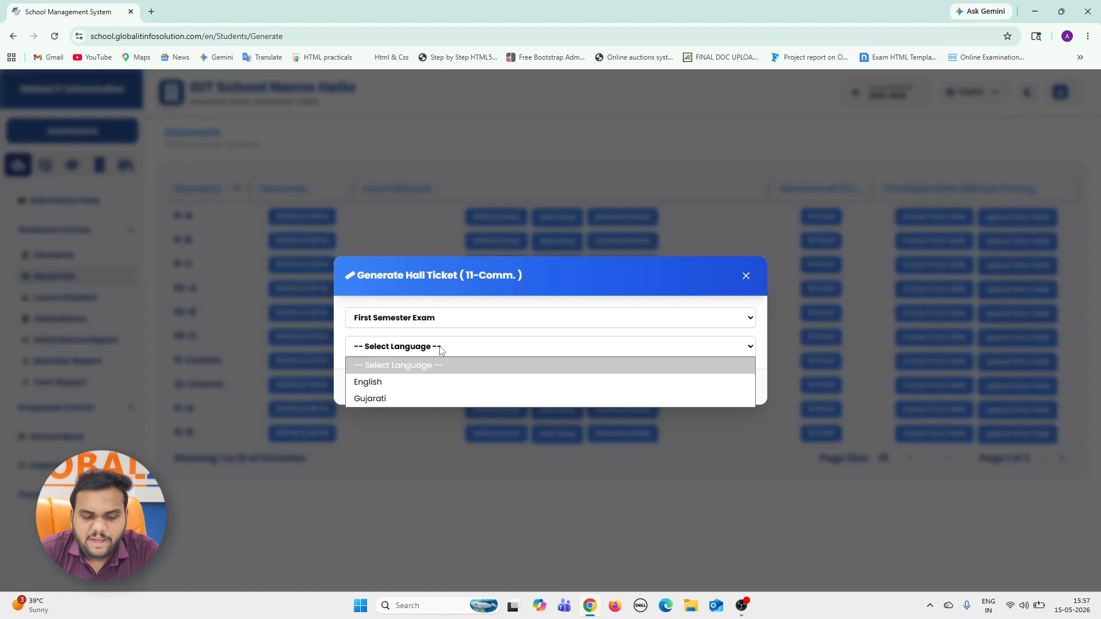
left_click(417, 386)
left_click(711, 389)
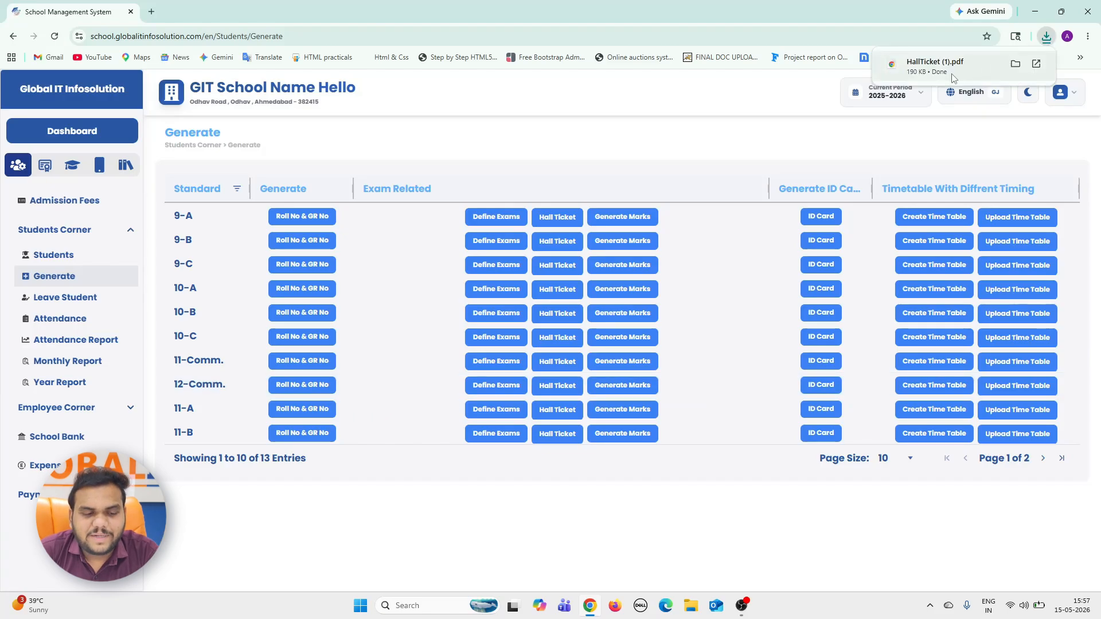
Open the downloaded HallTicket (1).pdf, examine the exam schedule on both students' admit cards, and close it.
left_click(934, 64)
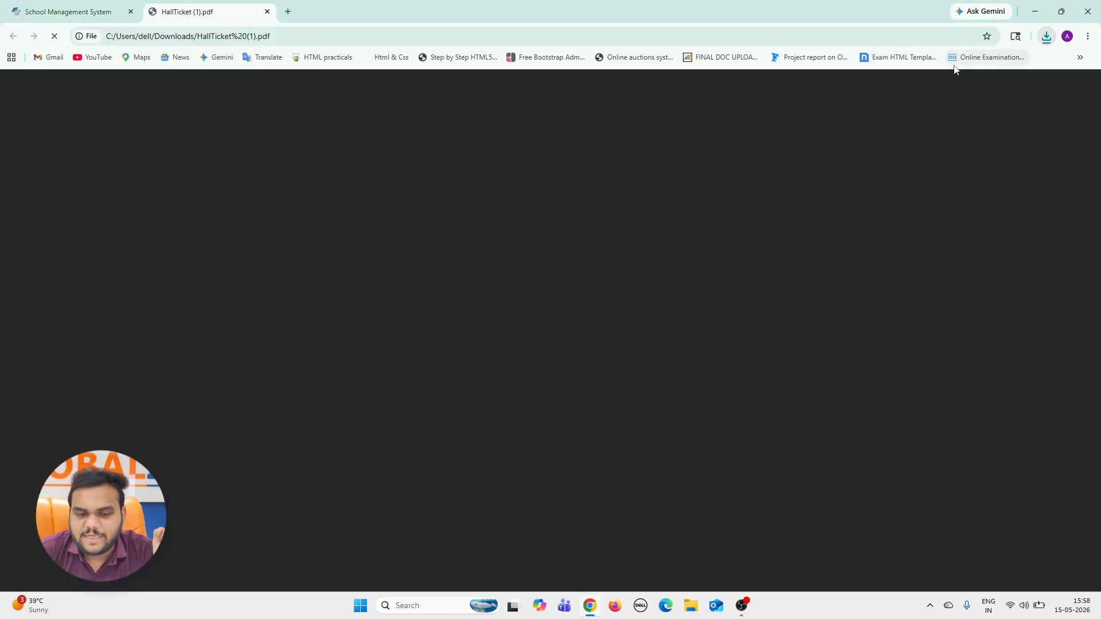
scroll(586, 340, "down", 3)
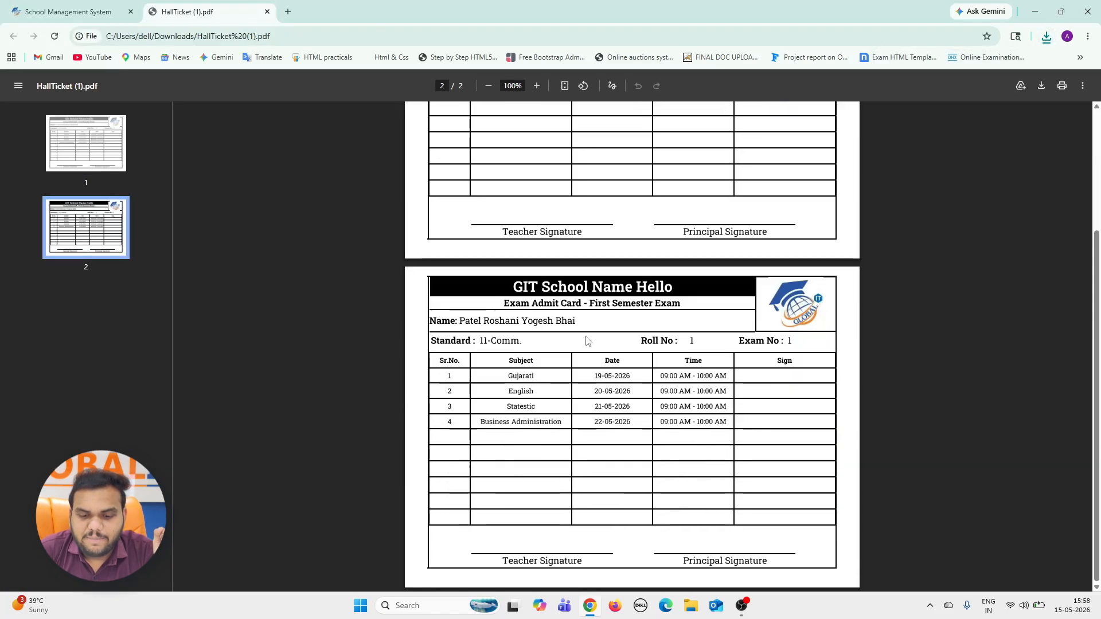
scroll(584, 339, "up", 3)
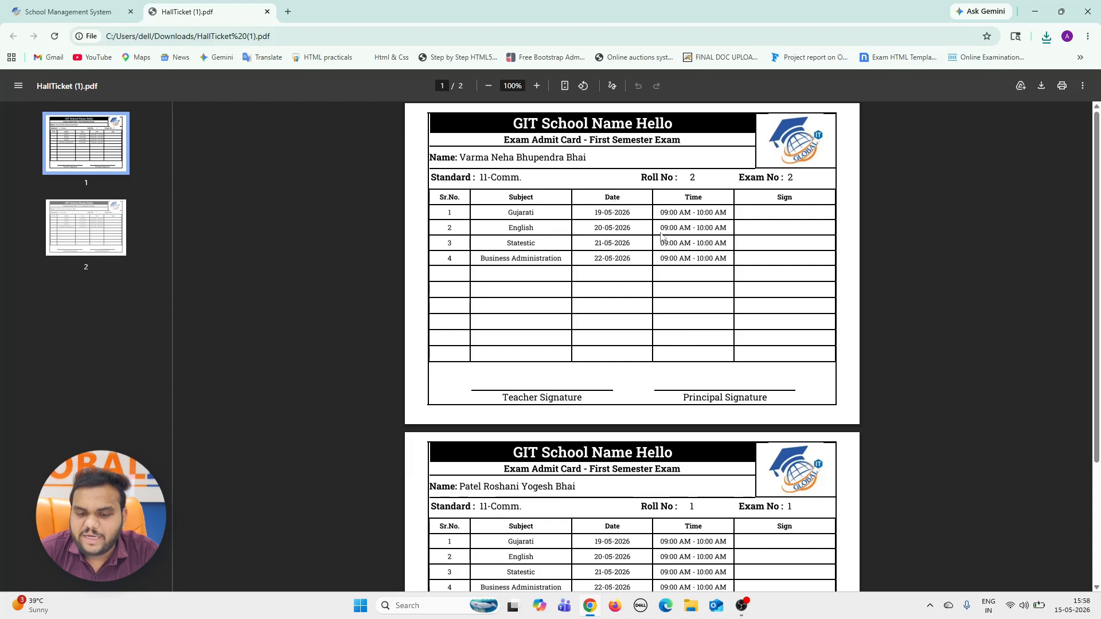
scroll(686, 278, "down", 2)
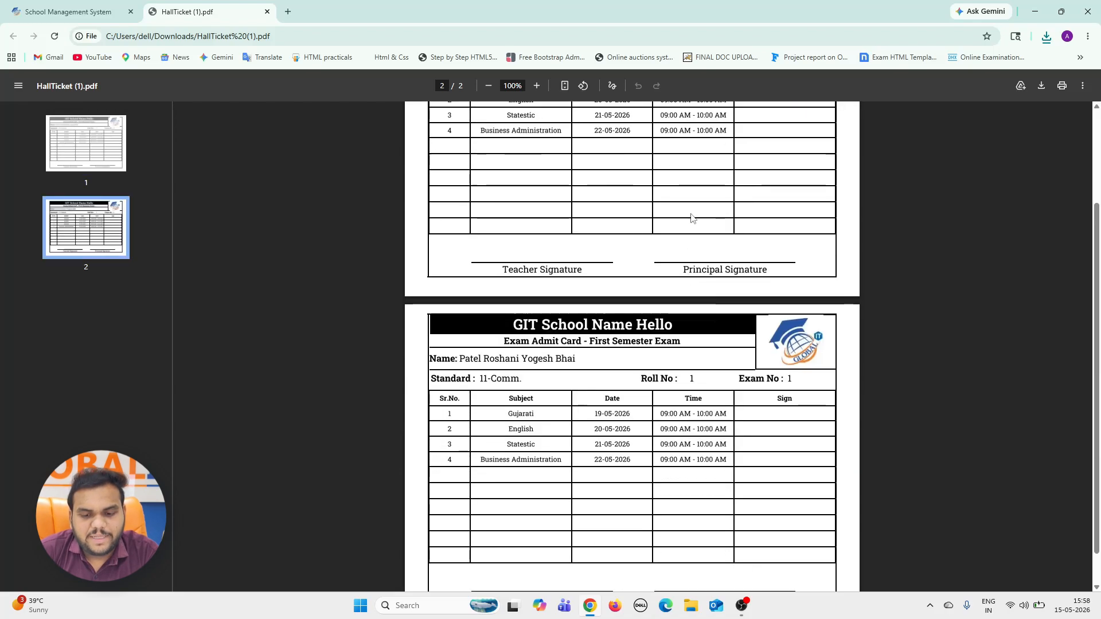
scroll(687, 277, "up", 2)
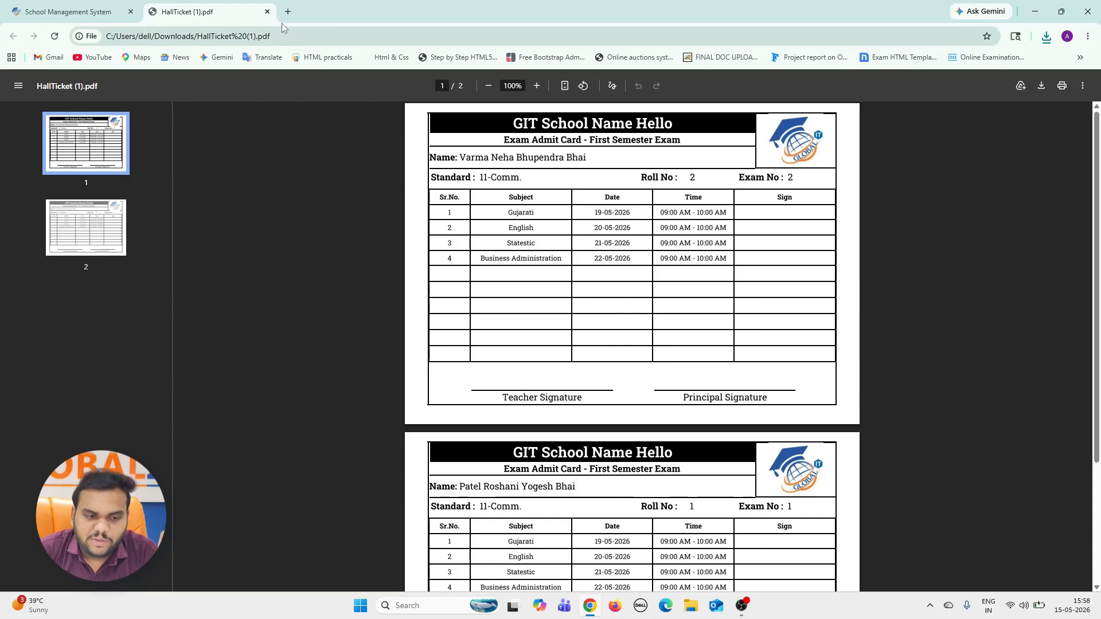
left_click(267, 11)
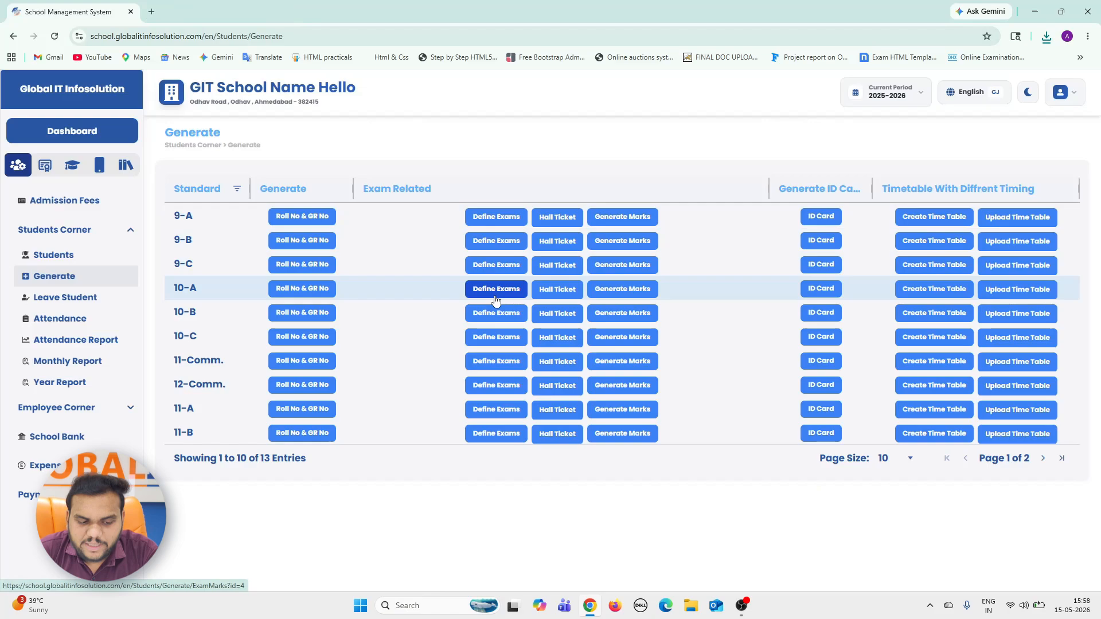
Open marks entry for 11-Comm. with exam date 15-05-2026 and load the First Semester Exam.
left_click(623, 361)
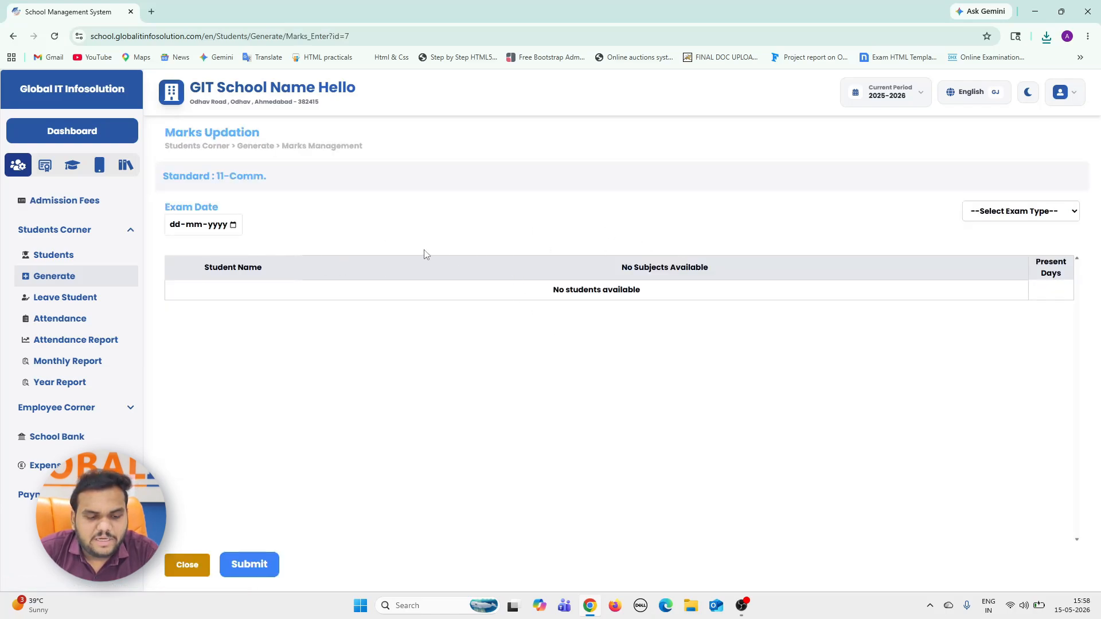
left_click(233, 228)
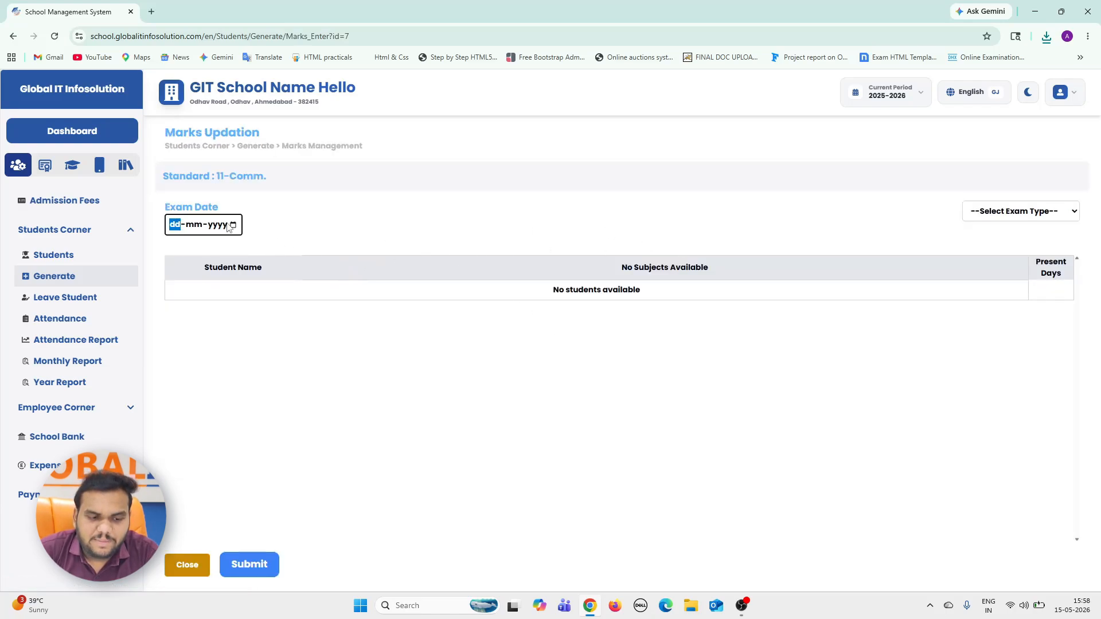
left_click(233, 225)
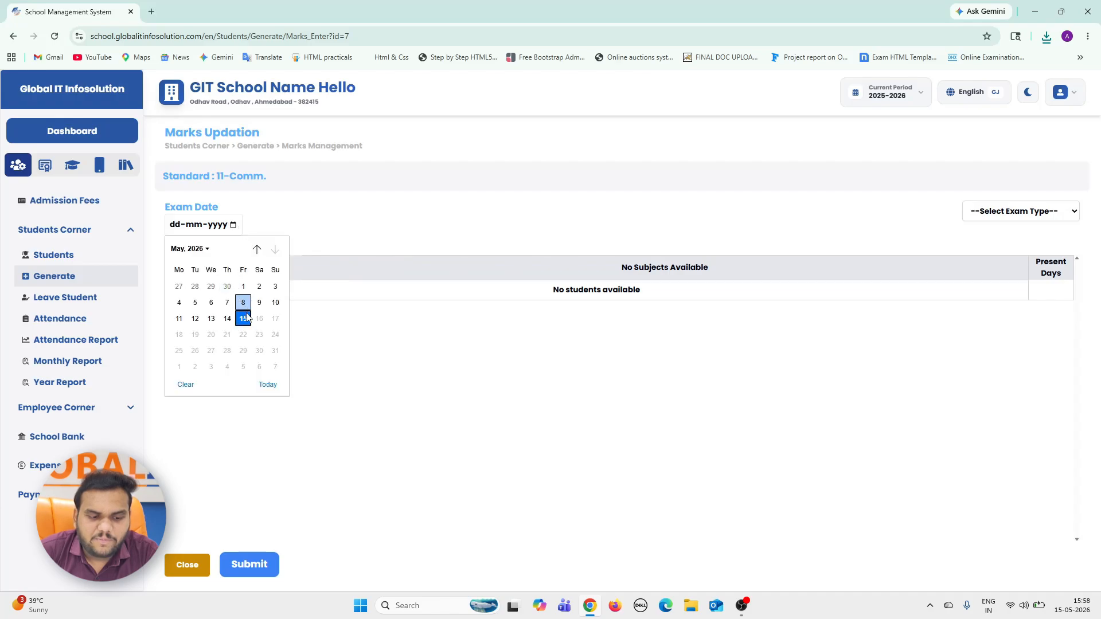
left_click(244, 318)
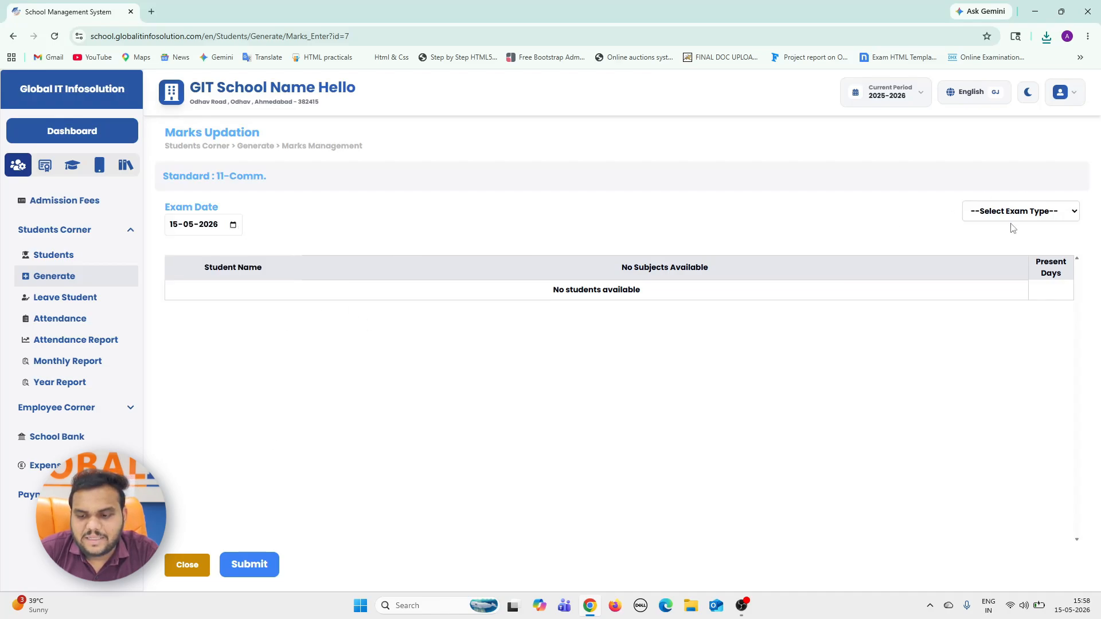
left_click(1002, 211)
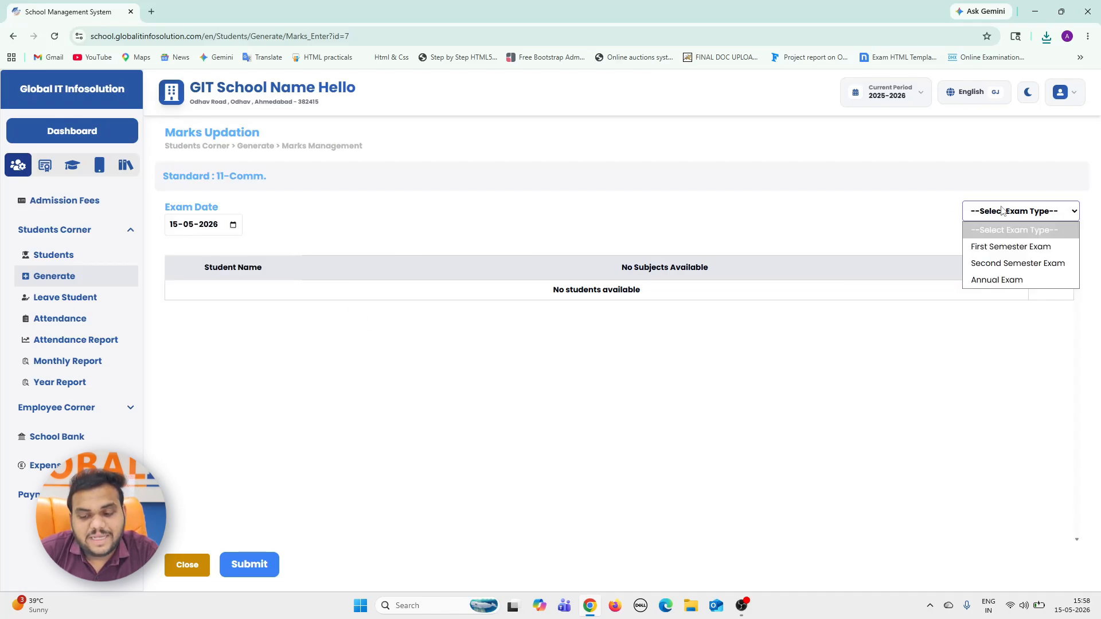
left_click(1003, 247)
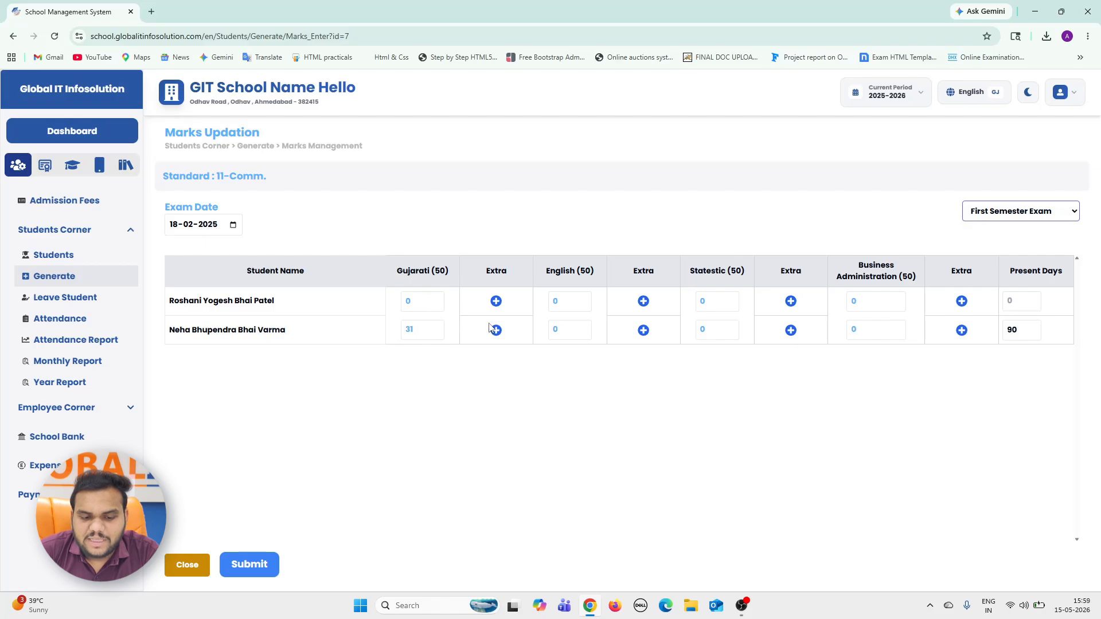
Set the first student's Gujarati mark to 42.
left_click(446, 302)
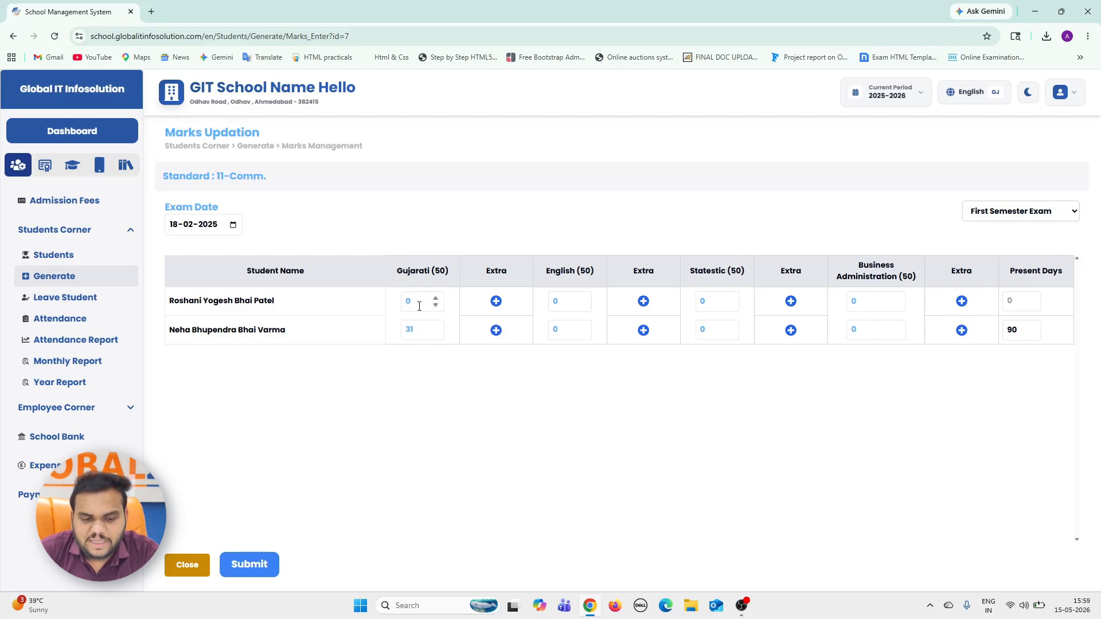
double_click(419, 306)
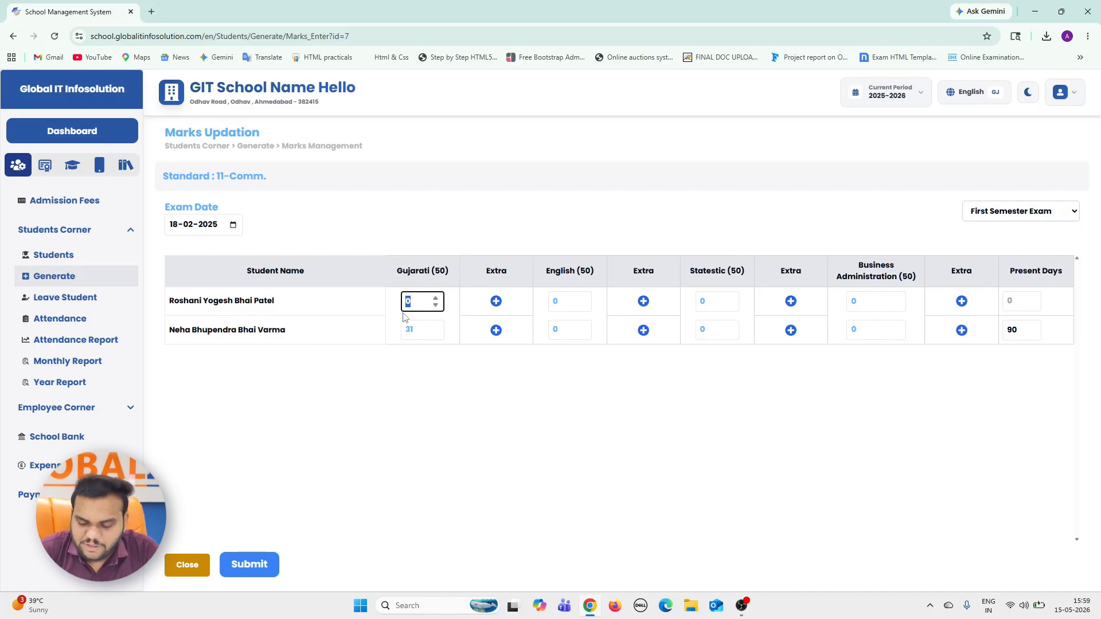
type("42")
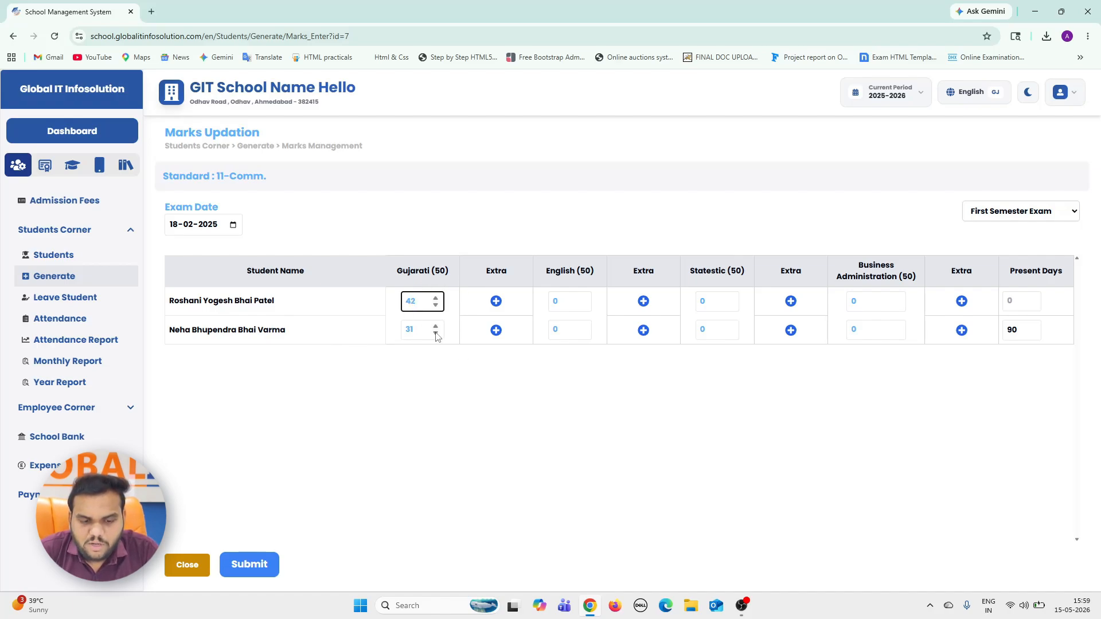
Try to enter a Gujarati mark above the 50-mark maximum for the second student.
left_click(424, 327)
double_click(423, 326)
type("8")
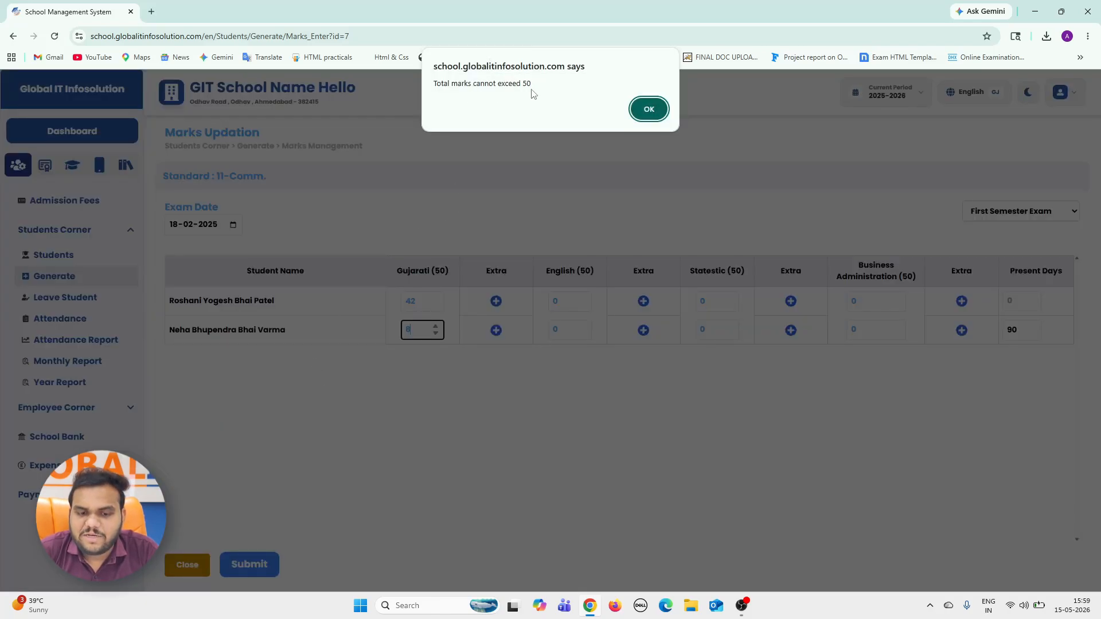
left_click(648, 109)
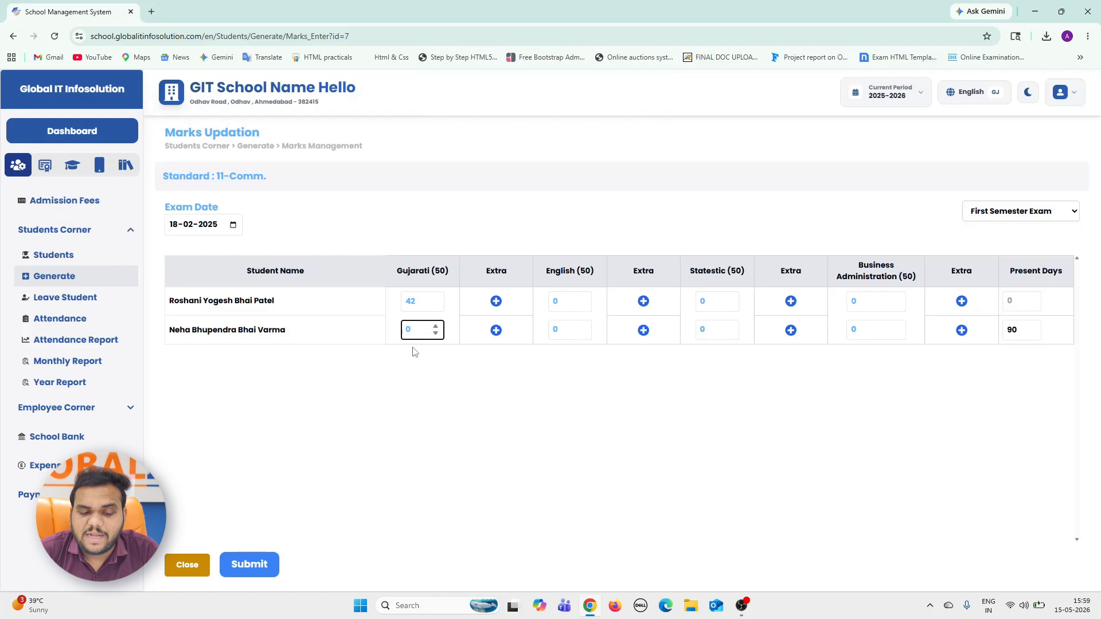
type("8")
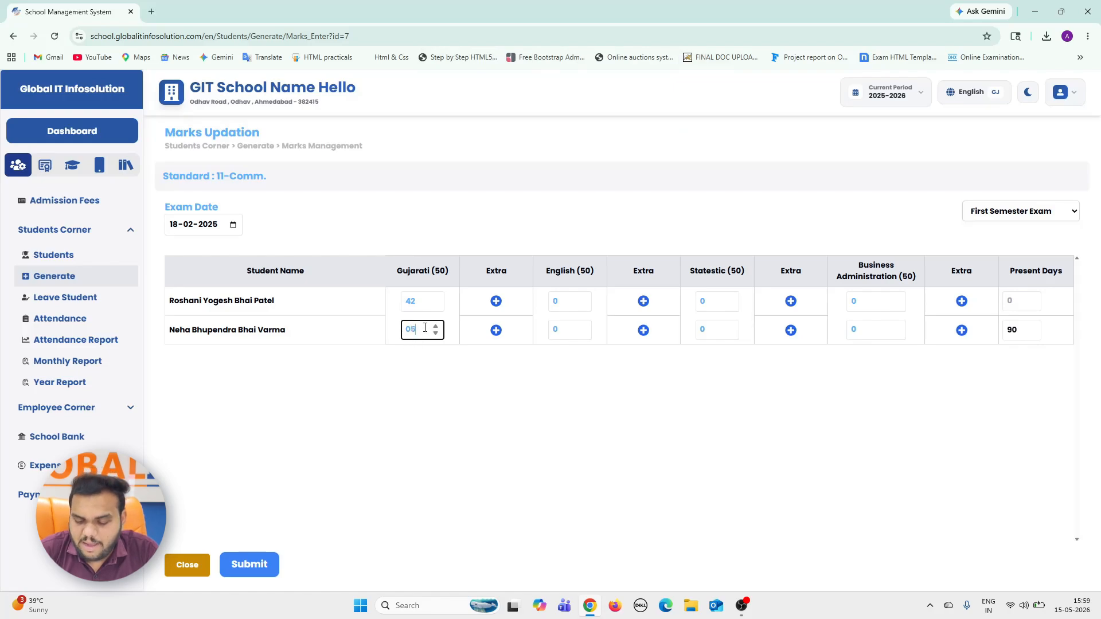
key("Return")
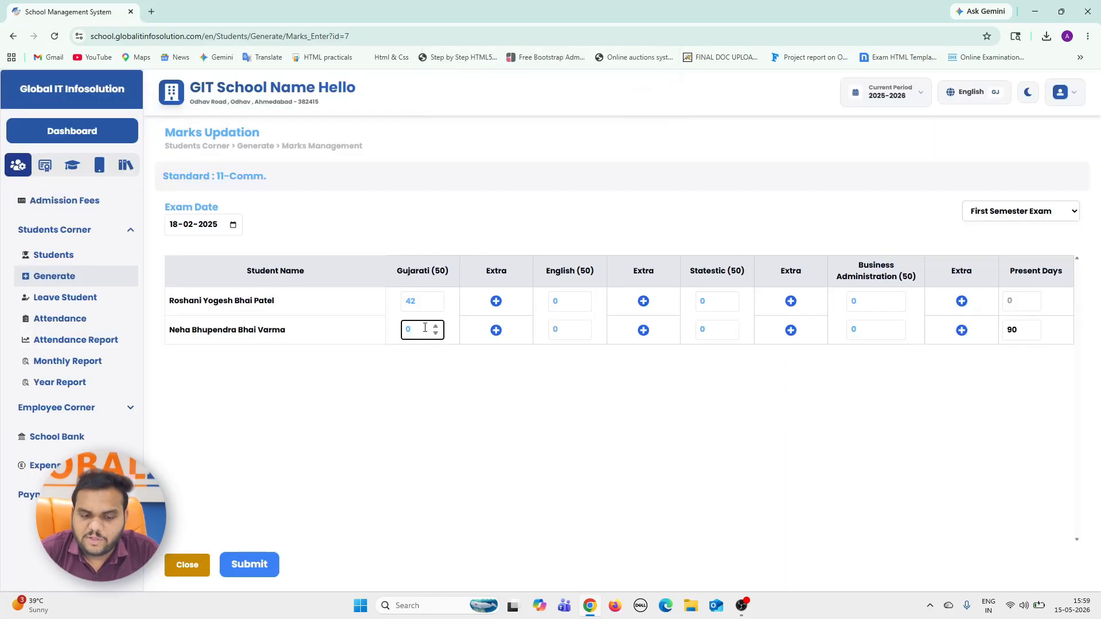
Try Gujarati marks of 50 and 51 for the second student to check the maximum.
type("50")
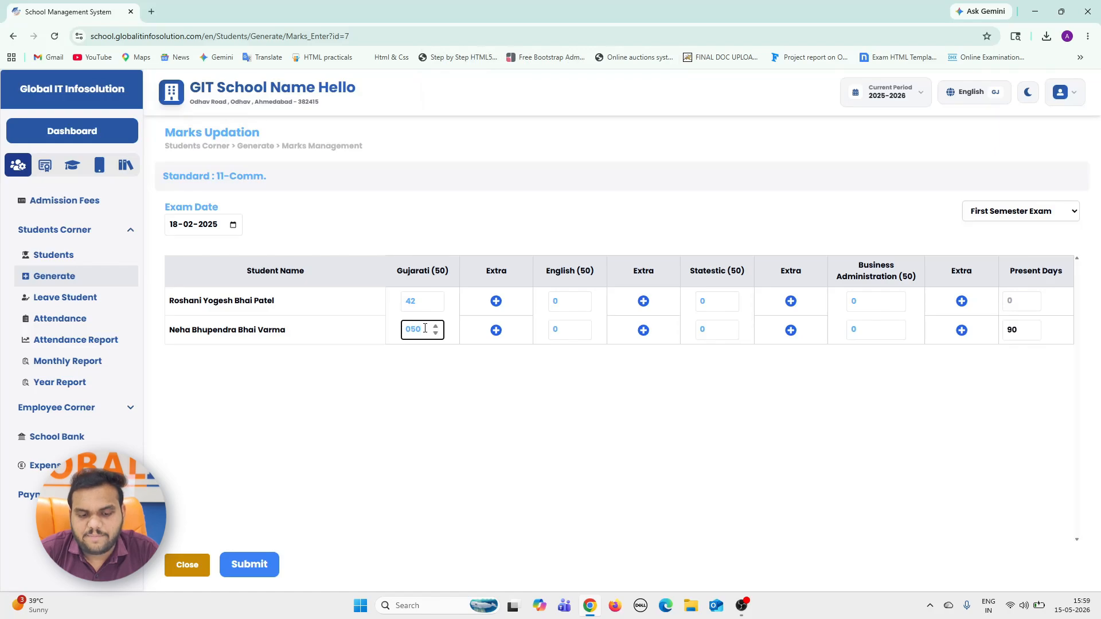
double_click(414, 336)
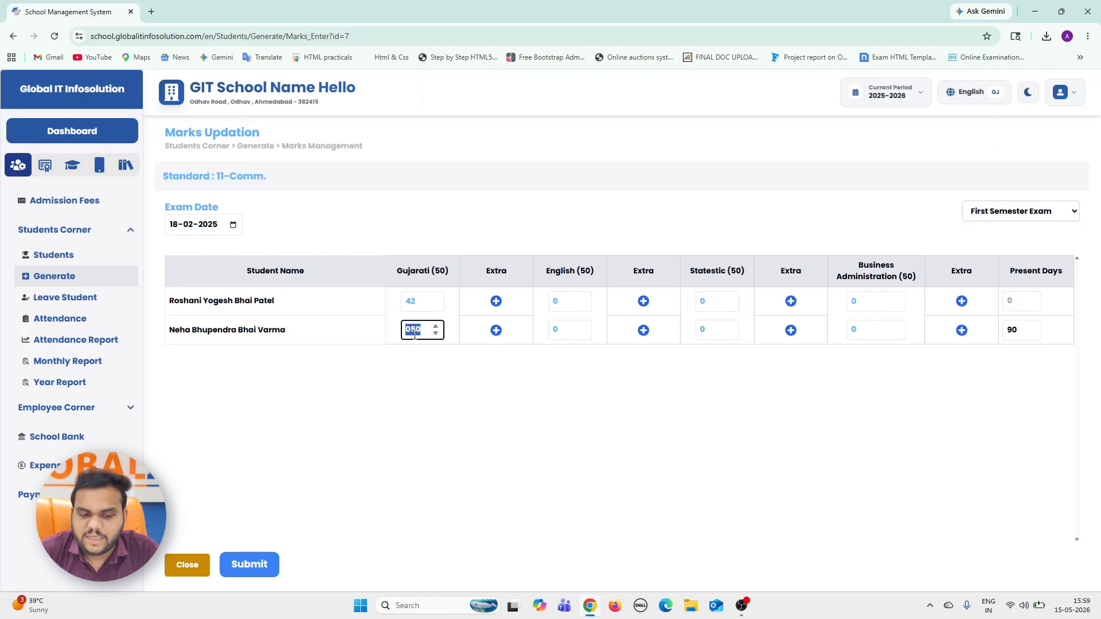
type("51")
key("Return")
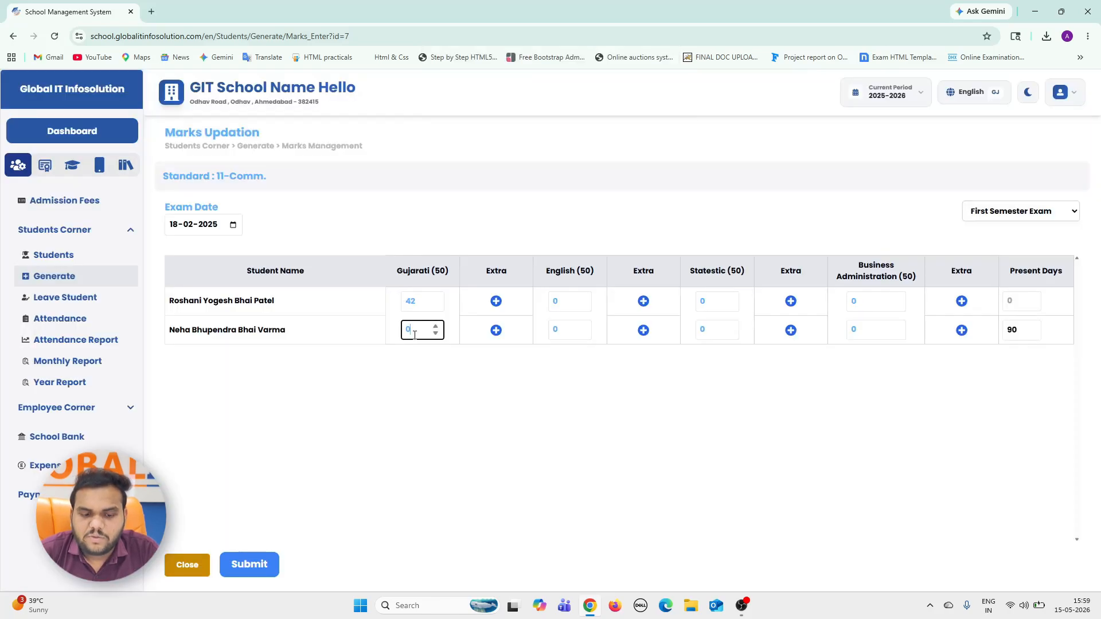
Set the second student's Gujarati mark to 38, and the English marks to 42 for the first student and 41 for the second.
key("BackSpace")
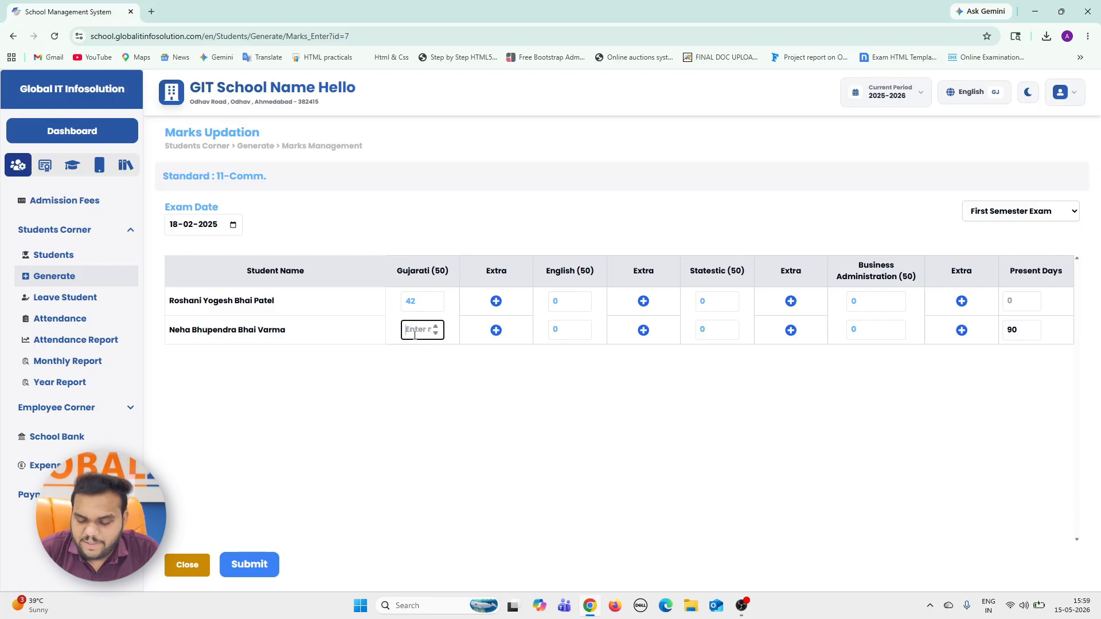
type("38")
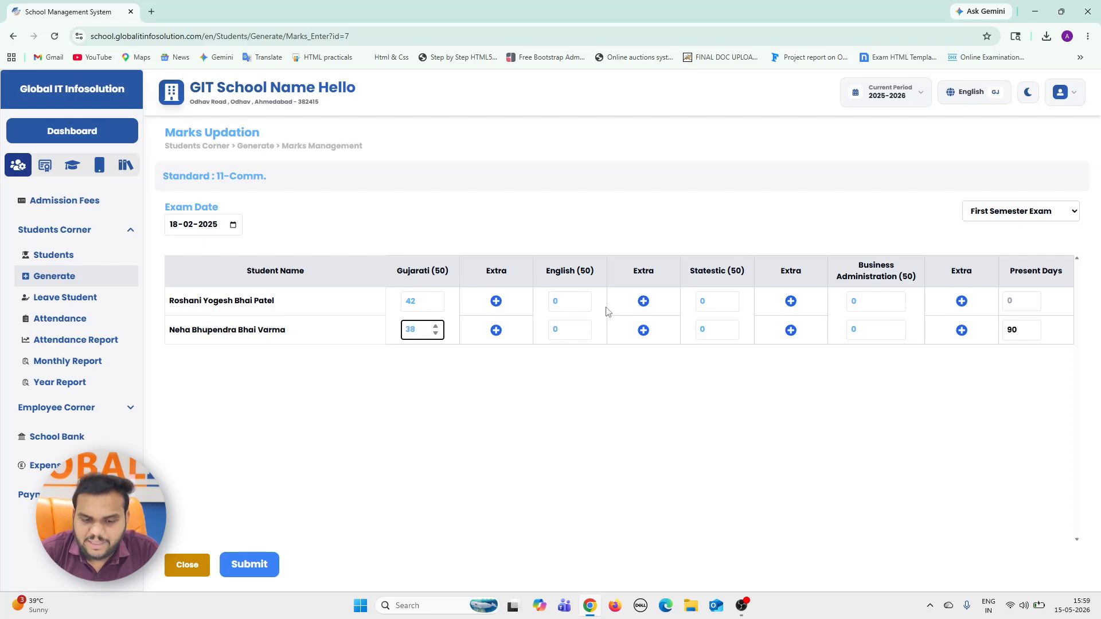
left_click(565, 303)
double_click(565, 303)
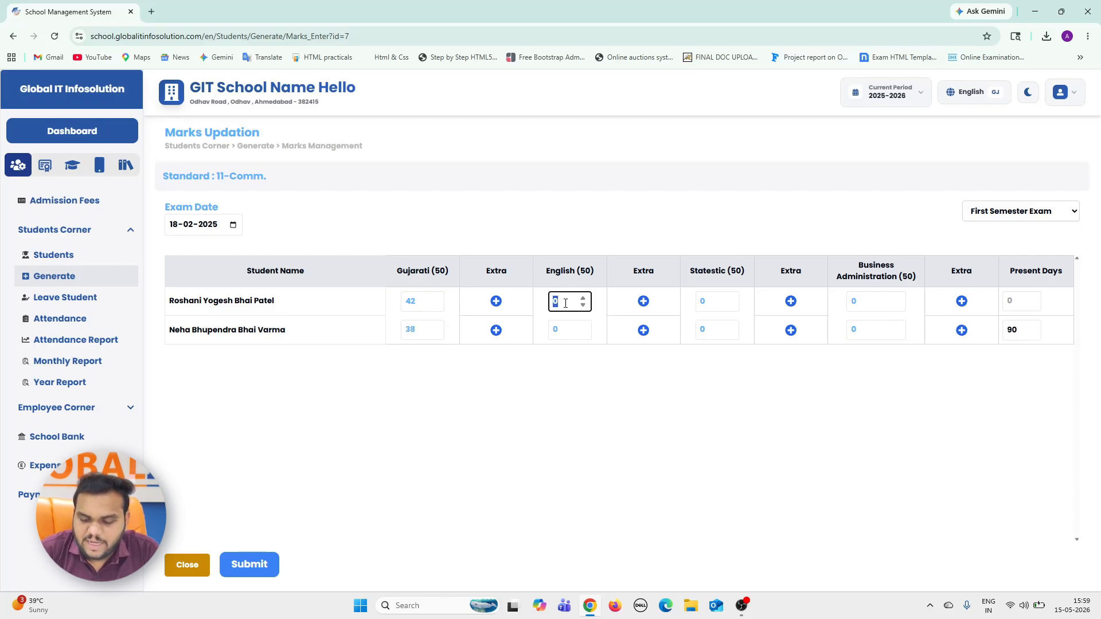
type("42")
left_click(560, 331)
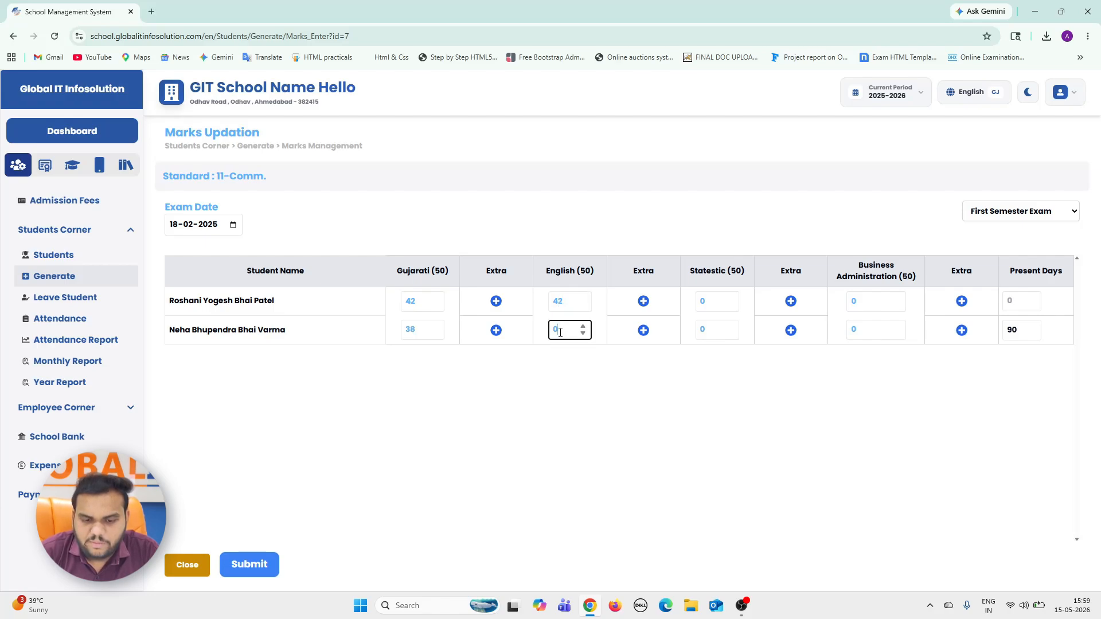
type("41")
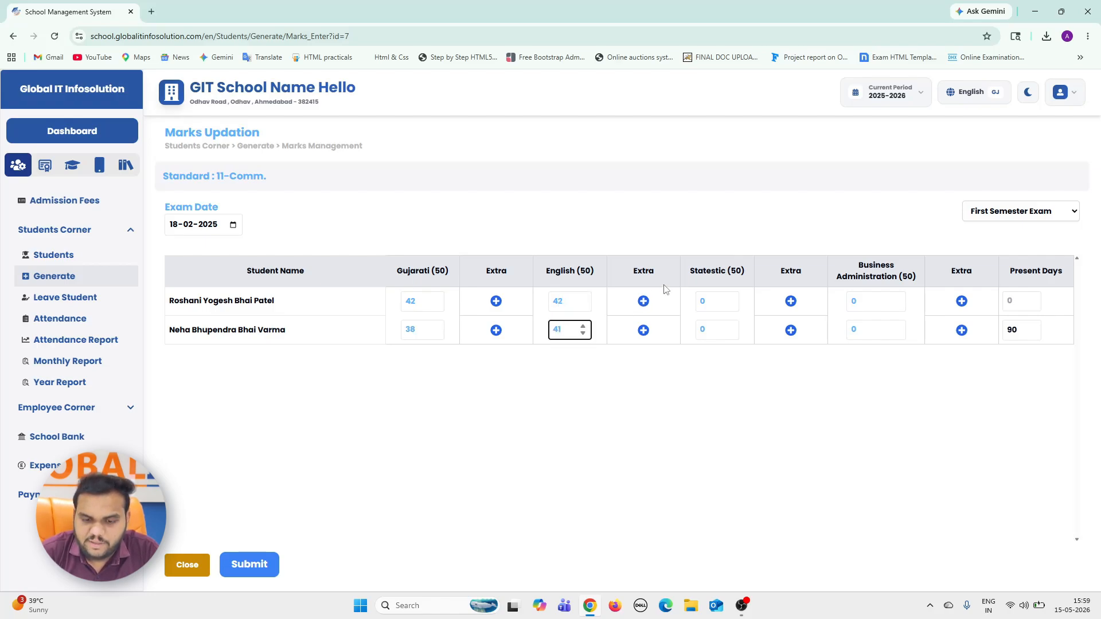
Set the Statestic marks to 39 for the first student and 45 for the second.
left_click(704, 304)
double_click(704, 304)
type("3")
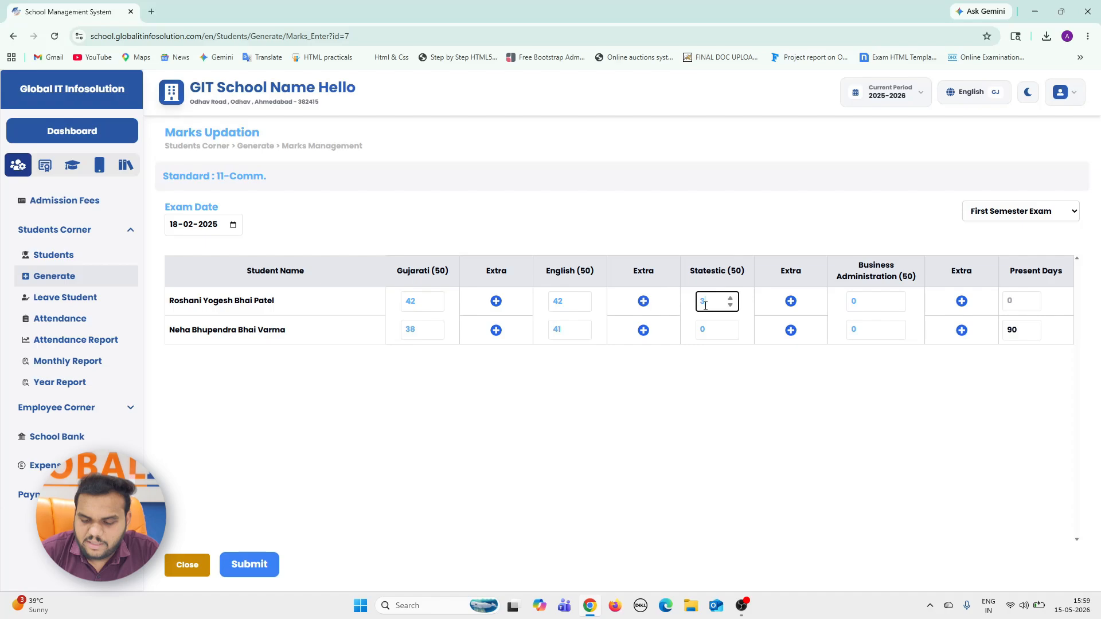
type("0")
double_click(711, 324)
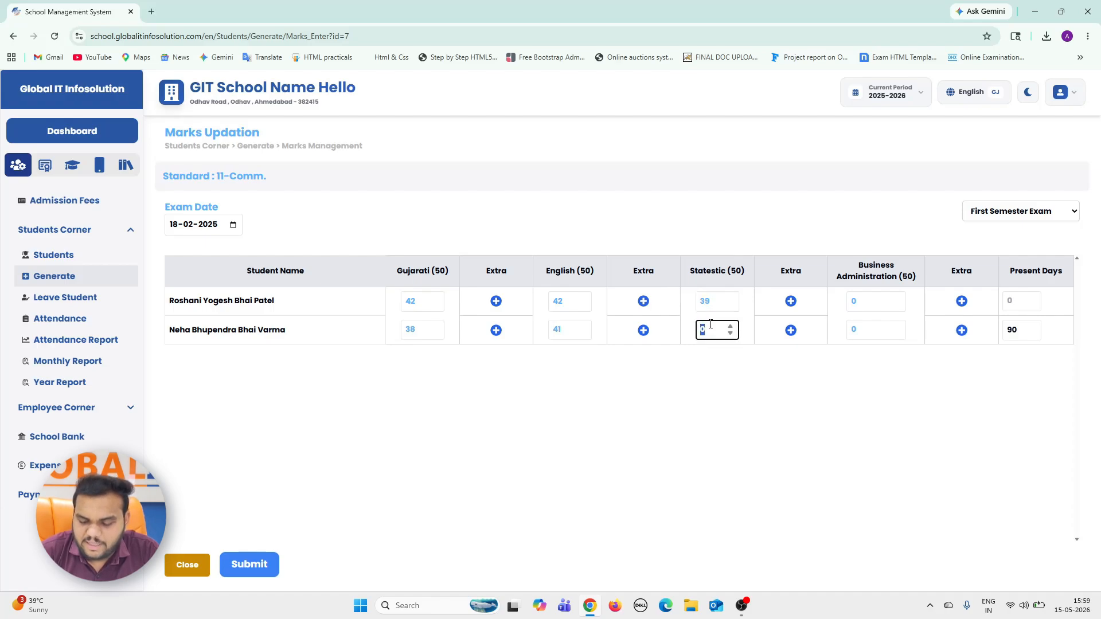
type("45")
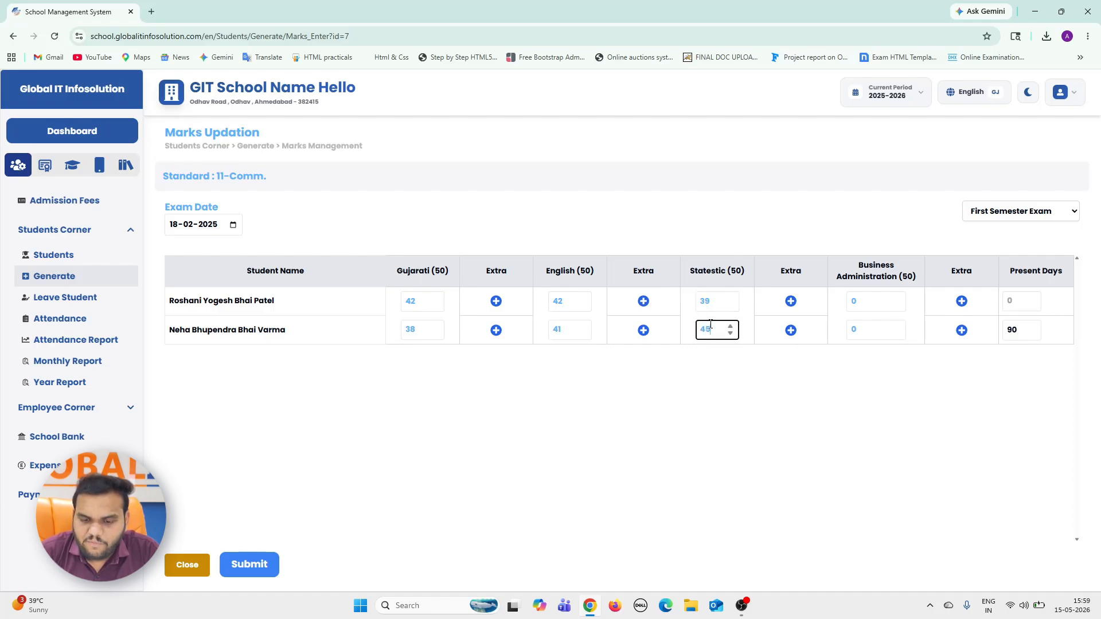
Set the Business Administration marks to 41 for the first student and 48 for the second.
left_click(856, 305)
double_click(856, 305)
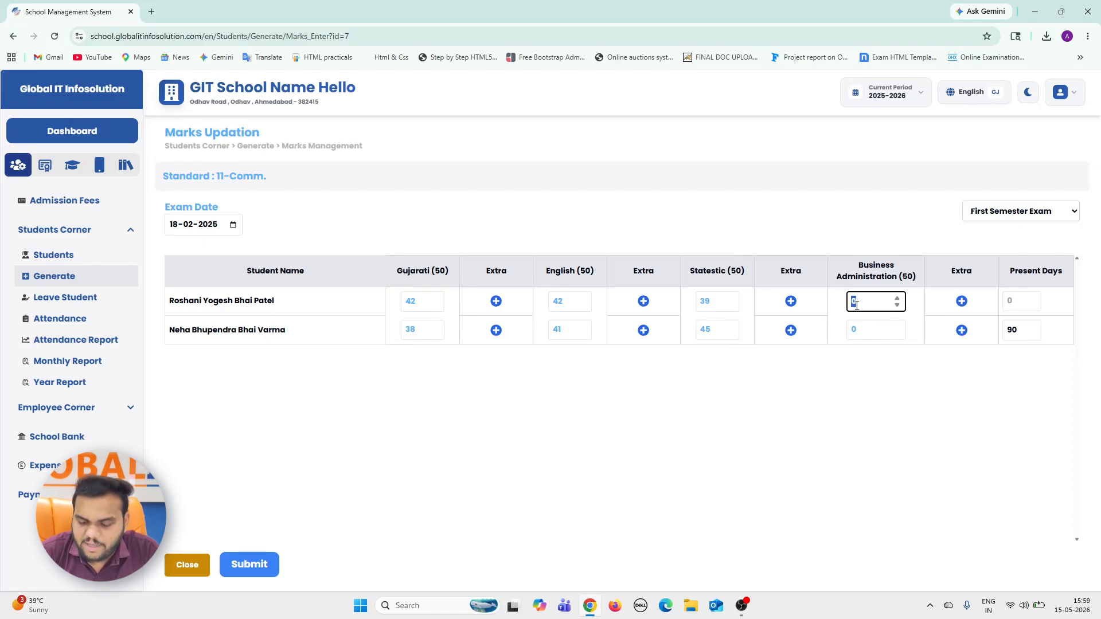
type("41")
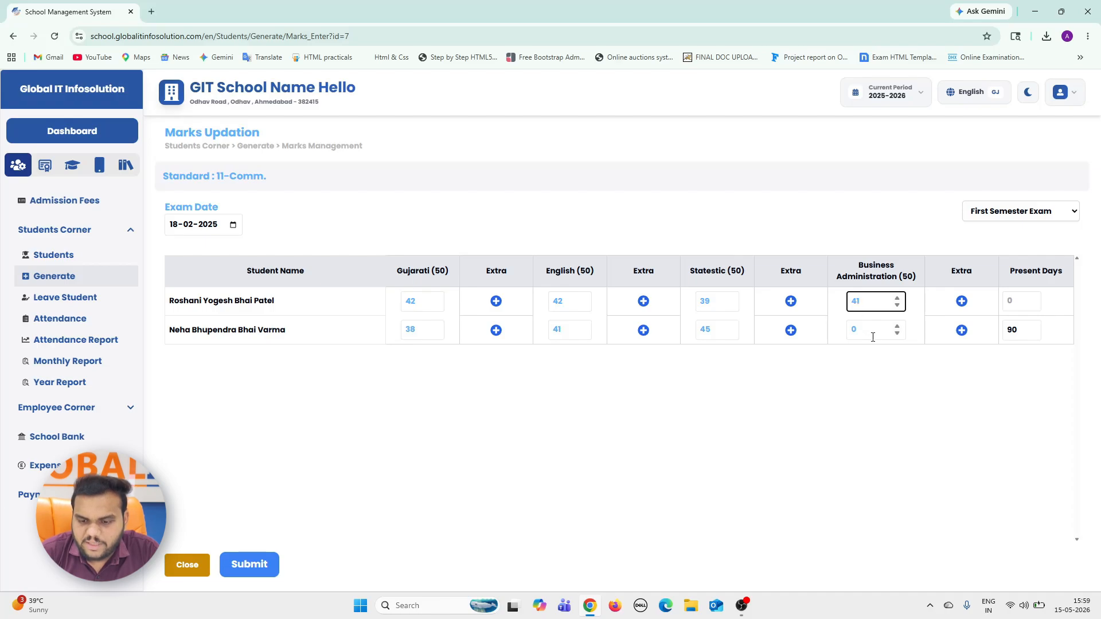
double_click(872, 337)
type("4")
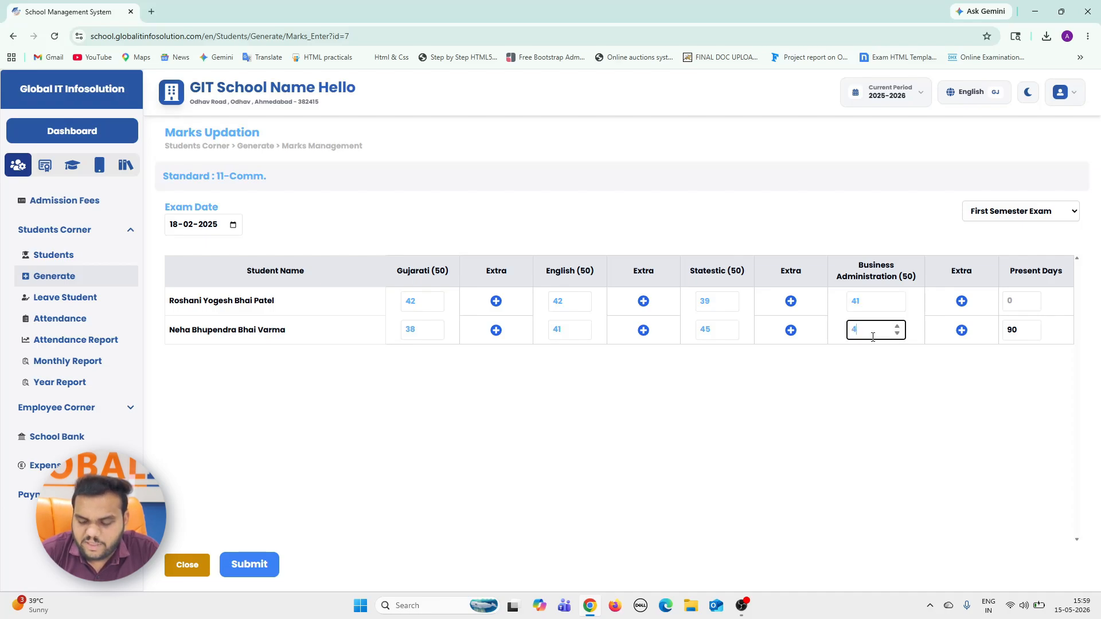
type("8")
left_click(864, 459)
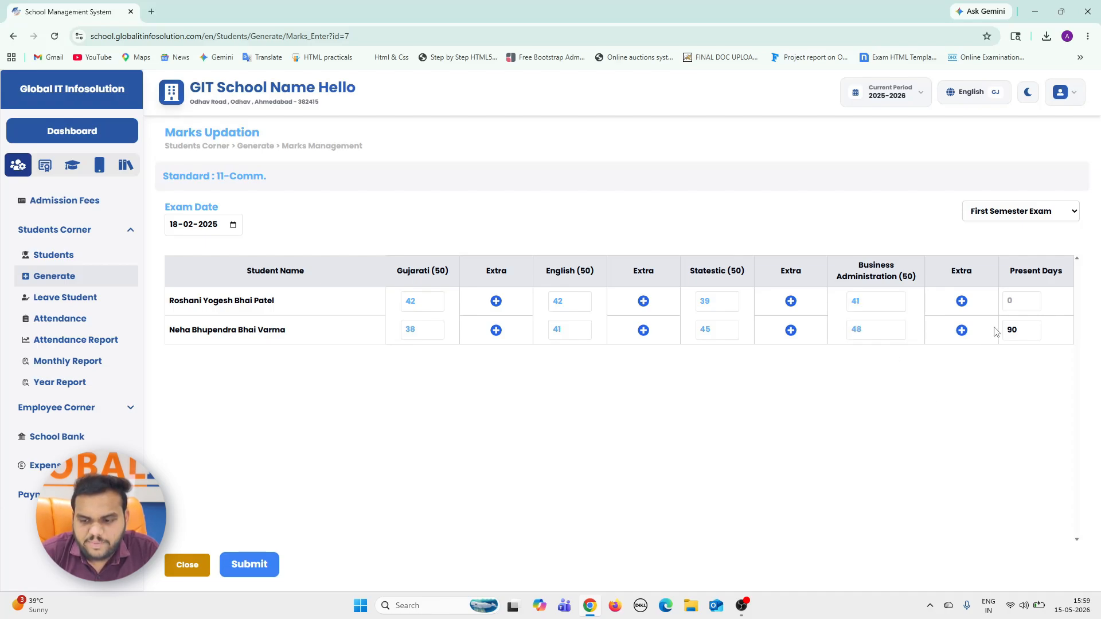
Set the present days to 105 for the first student and 99 for the second.
left_click(1013, 303)
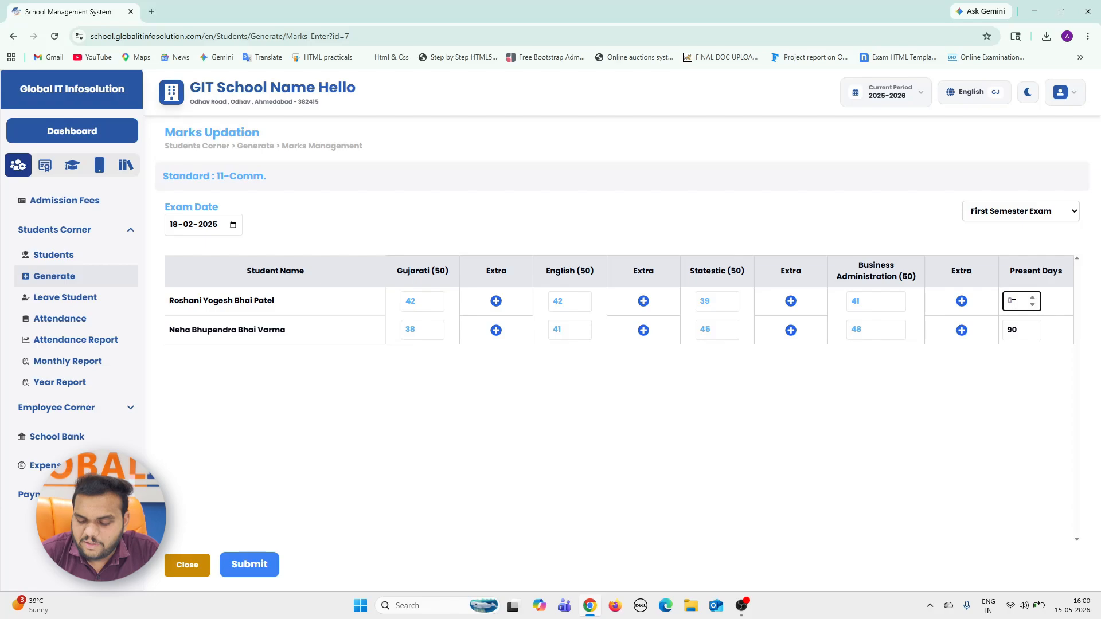
type("105")
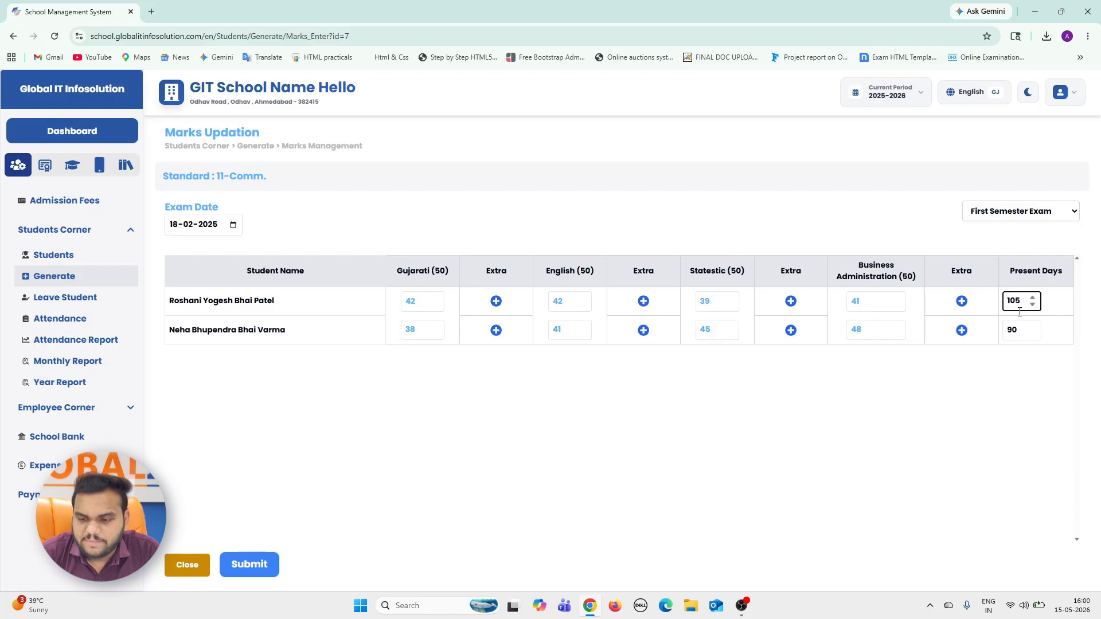
left_click(1019, 325)
double_click(1019, 325)
type("99")
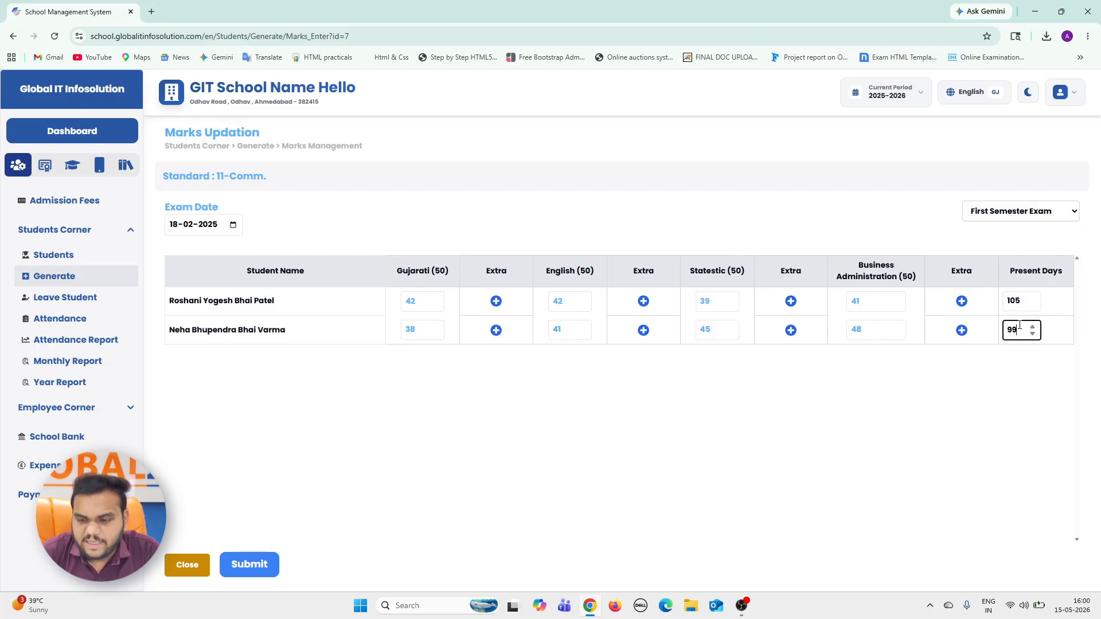
left_click(913, 451)
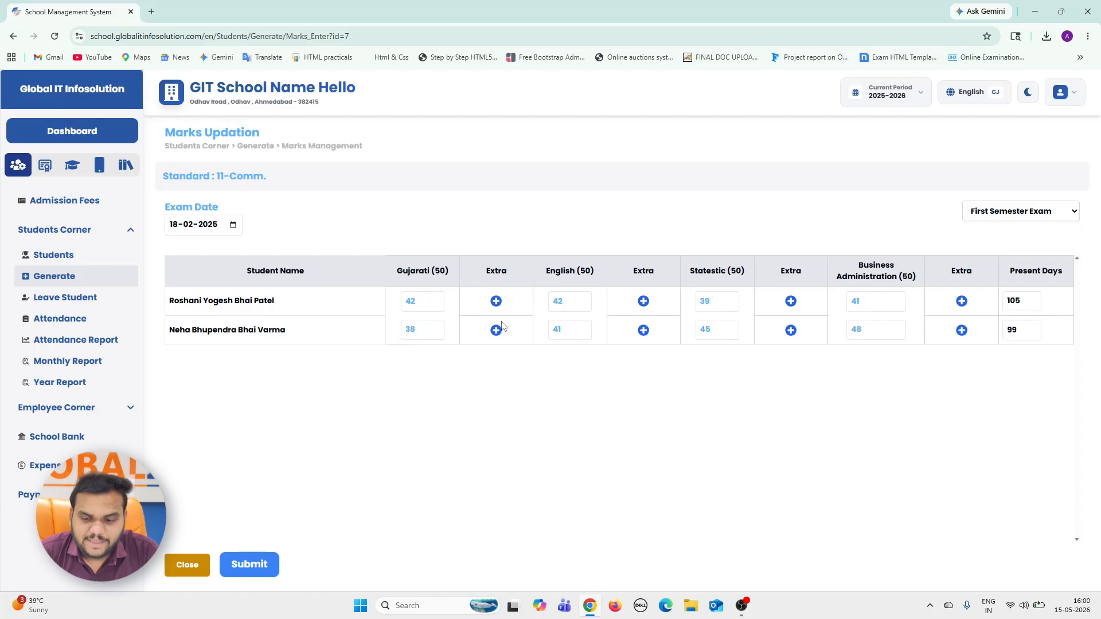
Expand the extra Gujarati mark fields for the first student and set the Gujarati mark to 15.
left_click(496, 301)
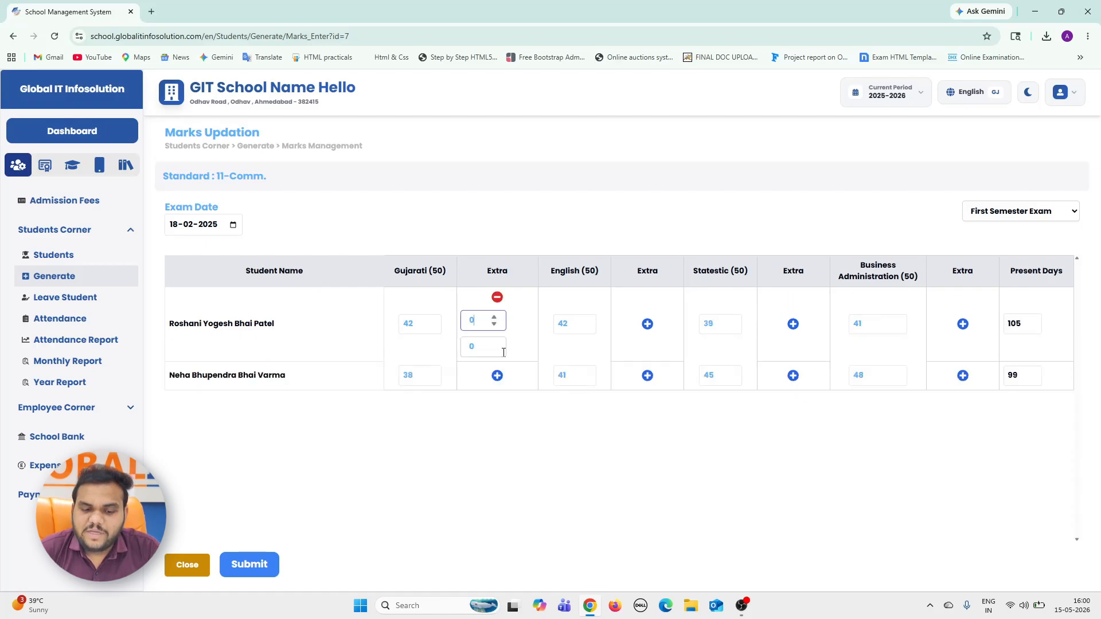
left_click(466, 345)
left_click(475, 328)
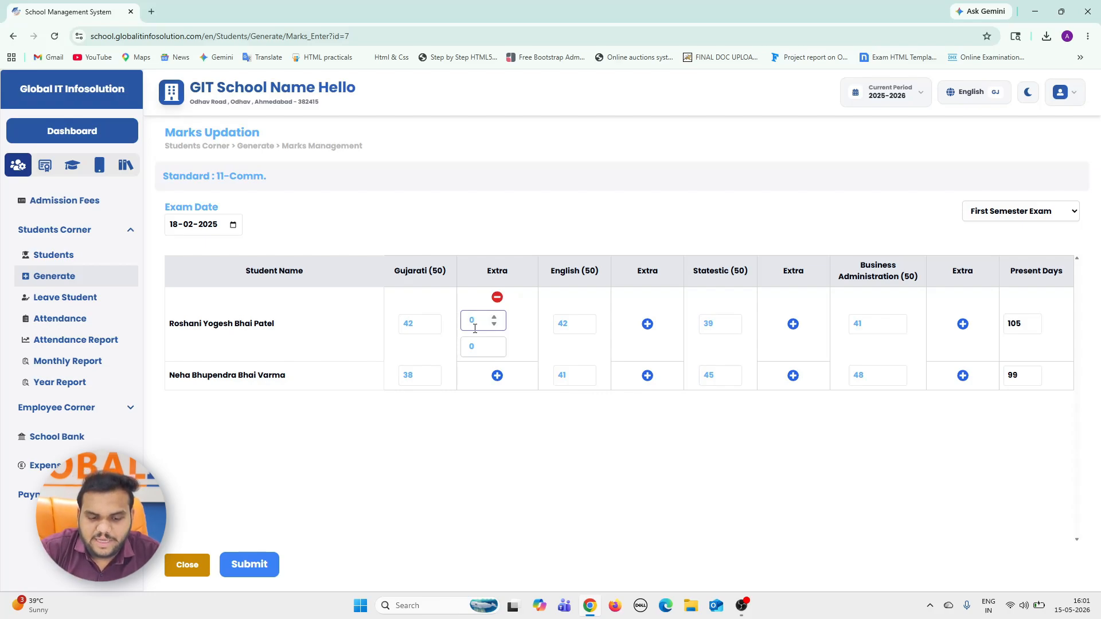
left_click(419, 323)
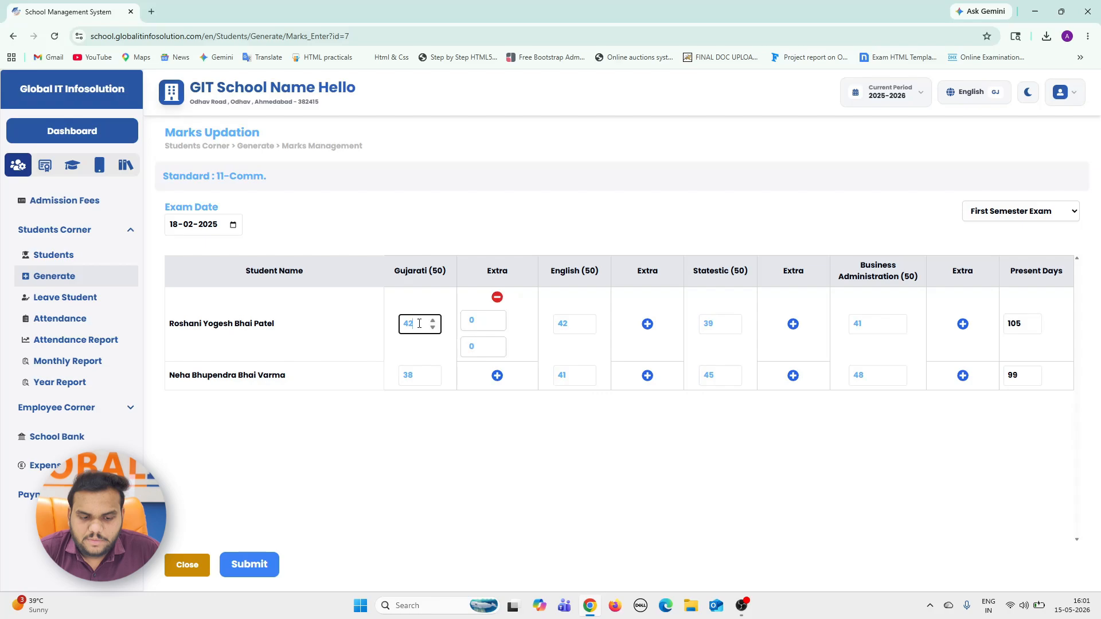
double_click(419, 324)
type("15")
Set the first student's two extra Gujarati marks to 3 and 5, and submit the First Semester Exam marks.
left_click(479, 326)
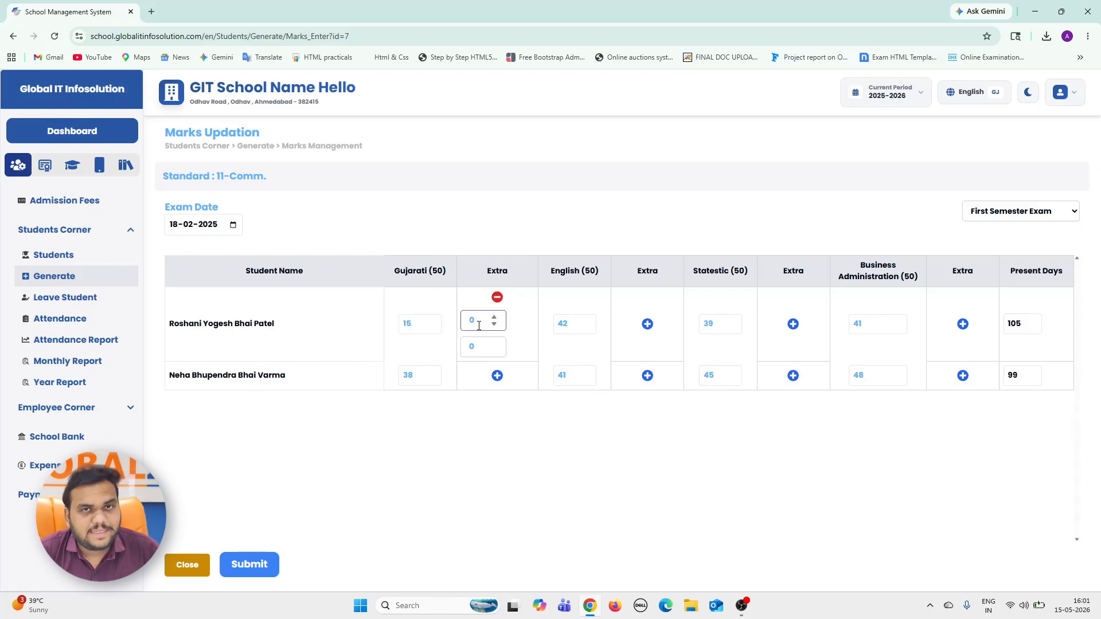
key("BackSpace")
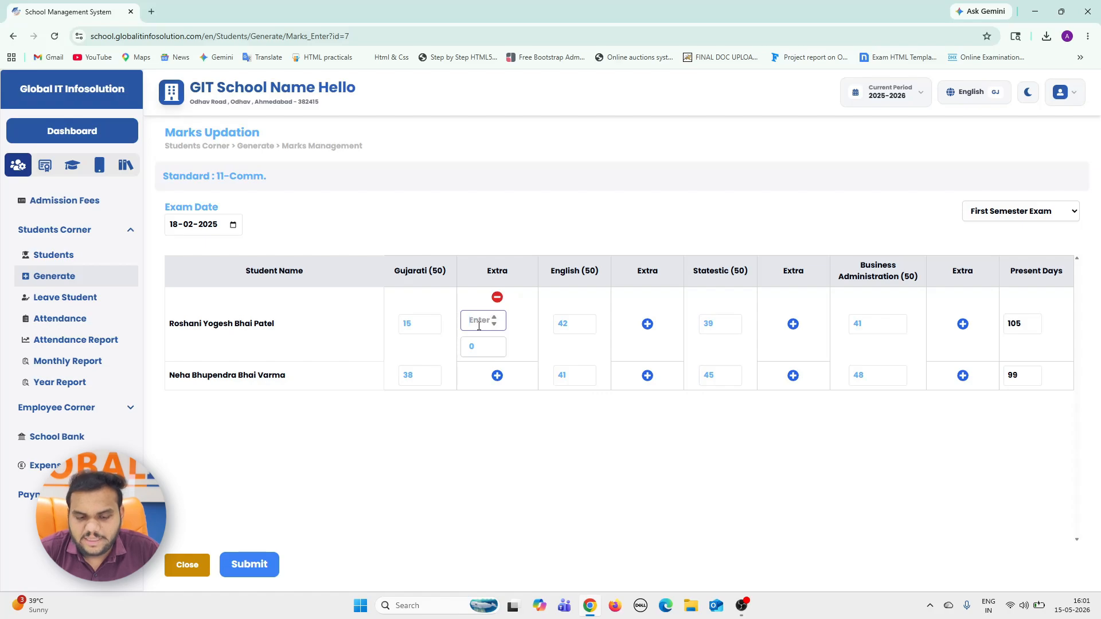
type("3")
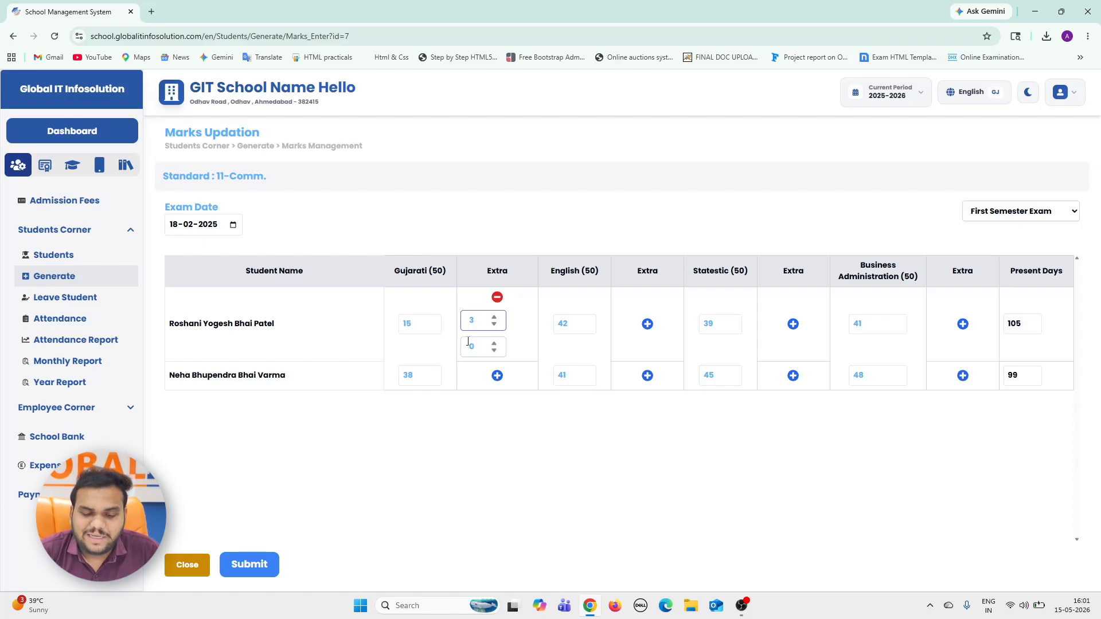
left_click(468, 344)
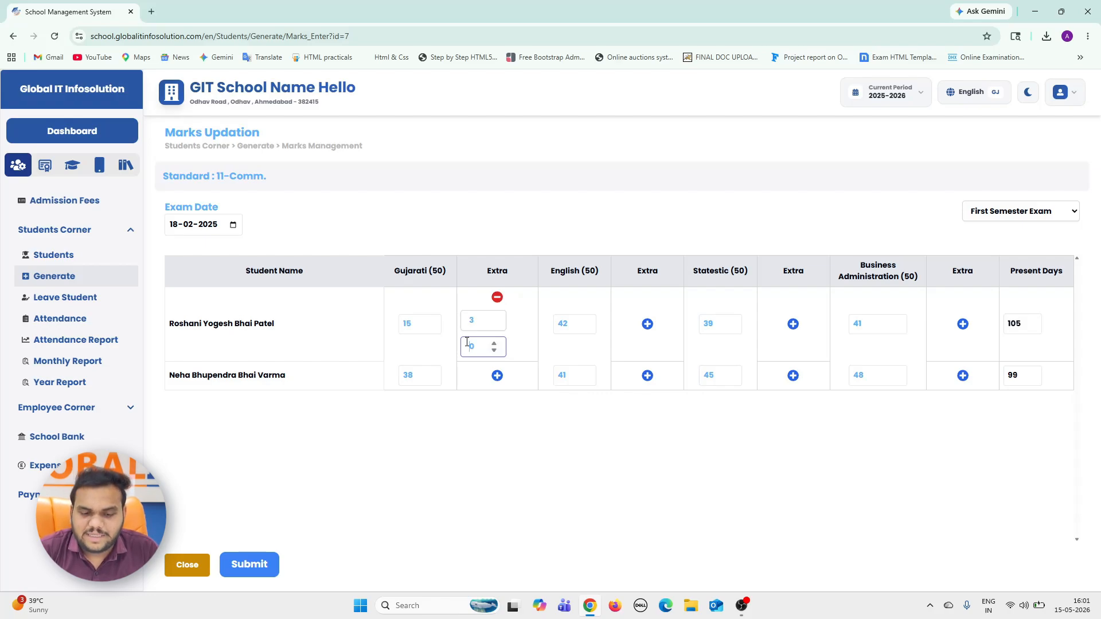
type("5")
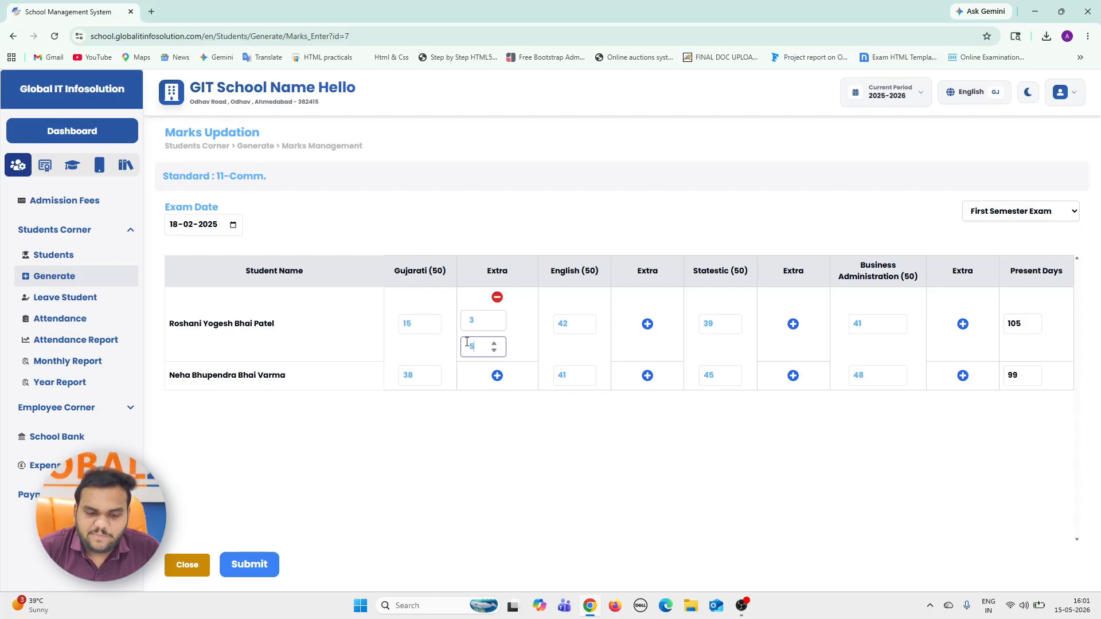
left_click(518, 494)
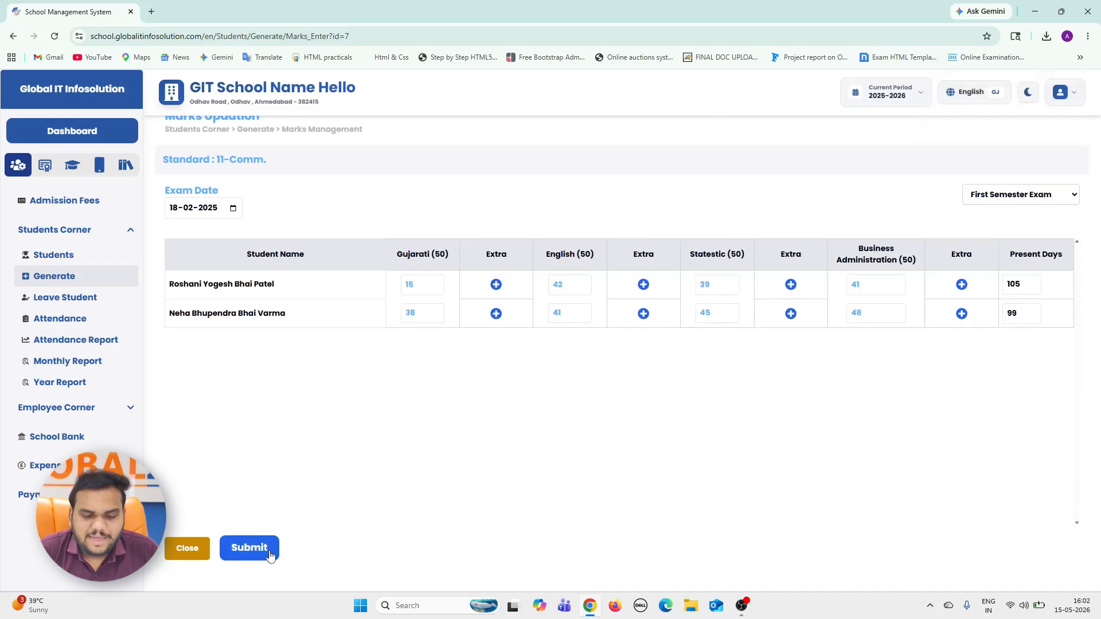
left_click(270, 555)
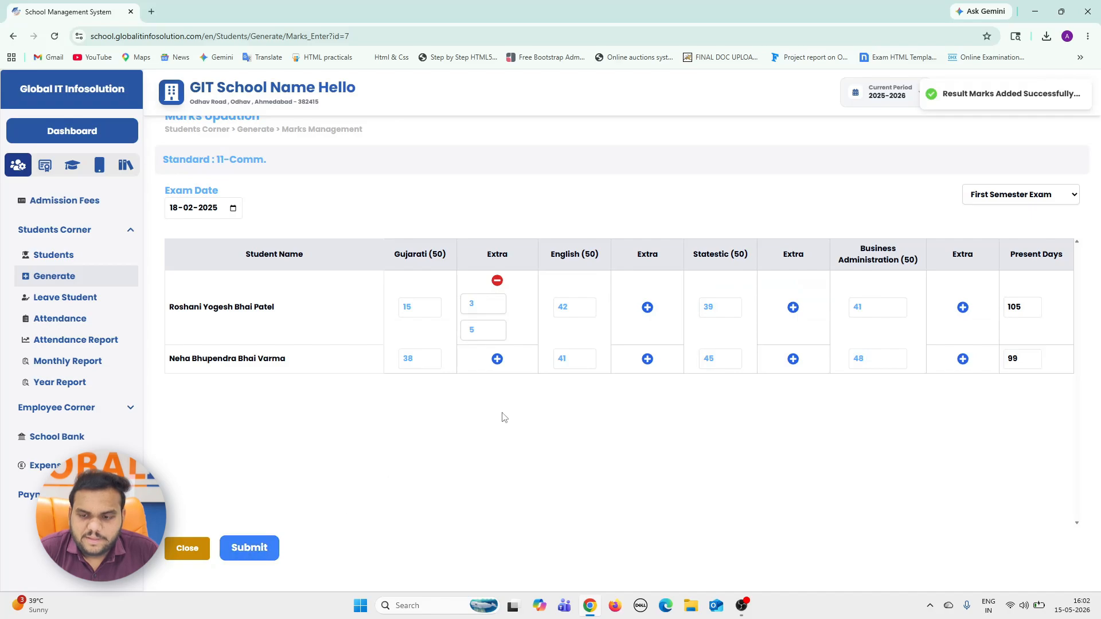
left_click(261, 545)
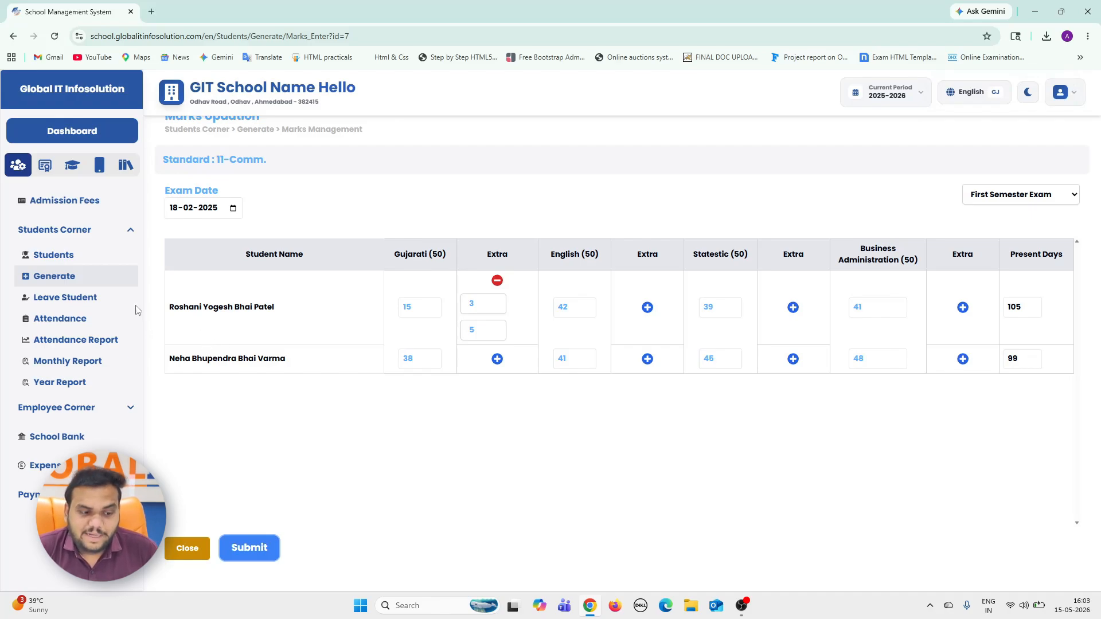
Open the semester result of the 11-Comm. student with roll number 1 from the students list, examine it, and return to the list.
left_click(76, 260)
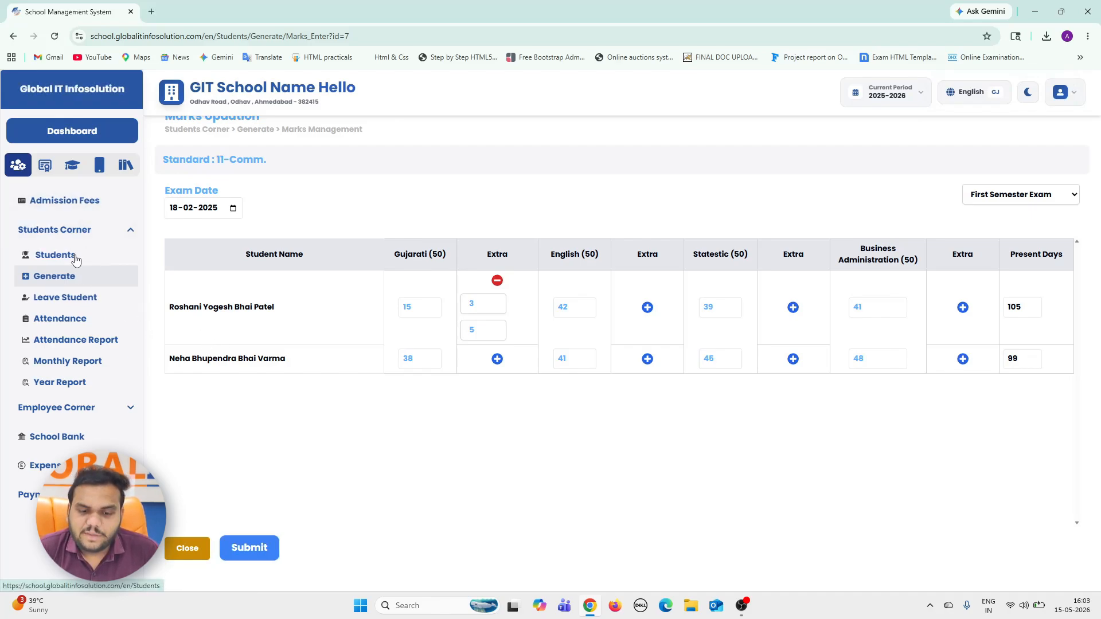
left_click(79, 276)
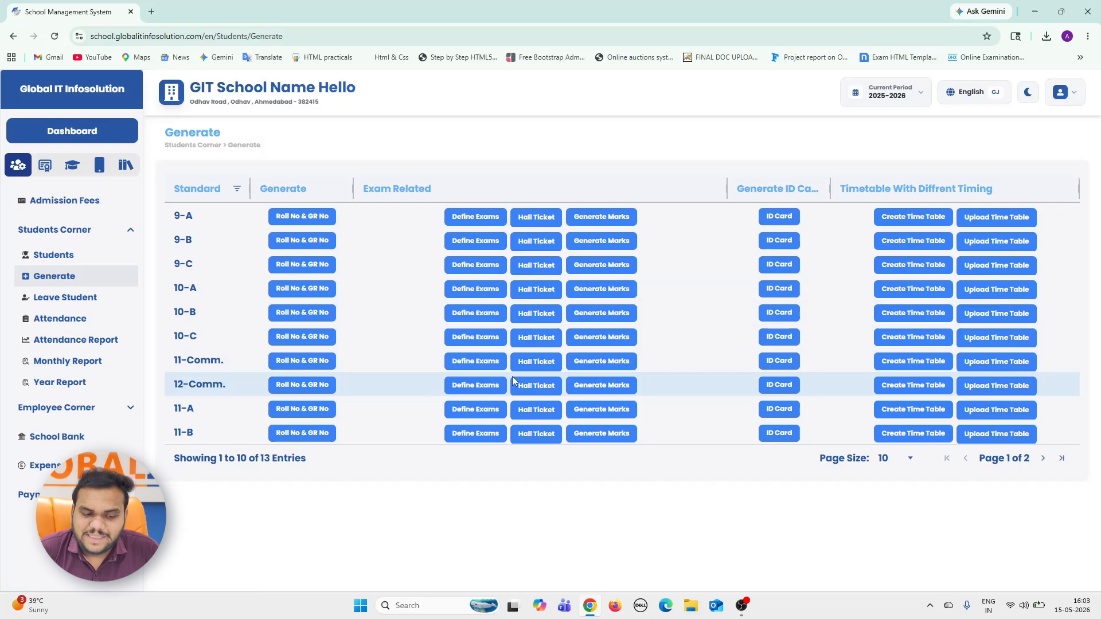
left_click(71, 258)
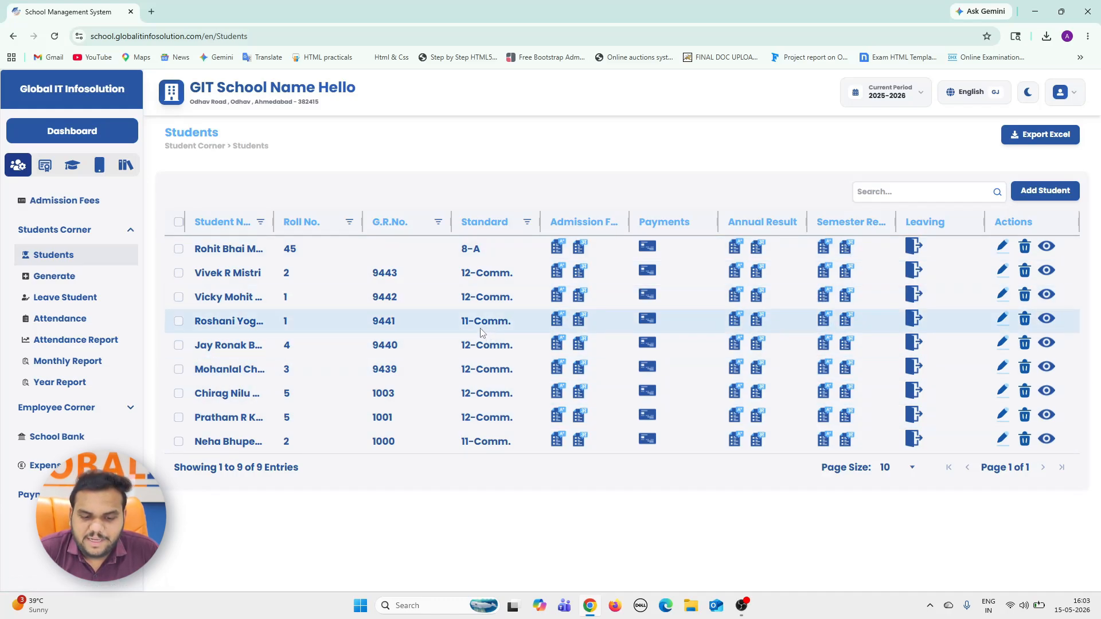
left_click(824, 325)
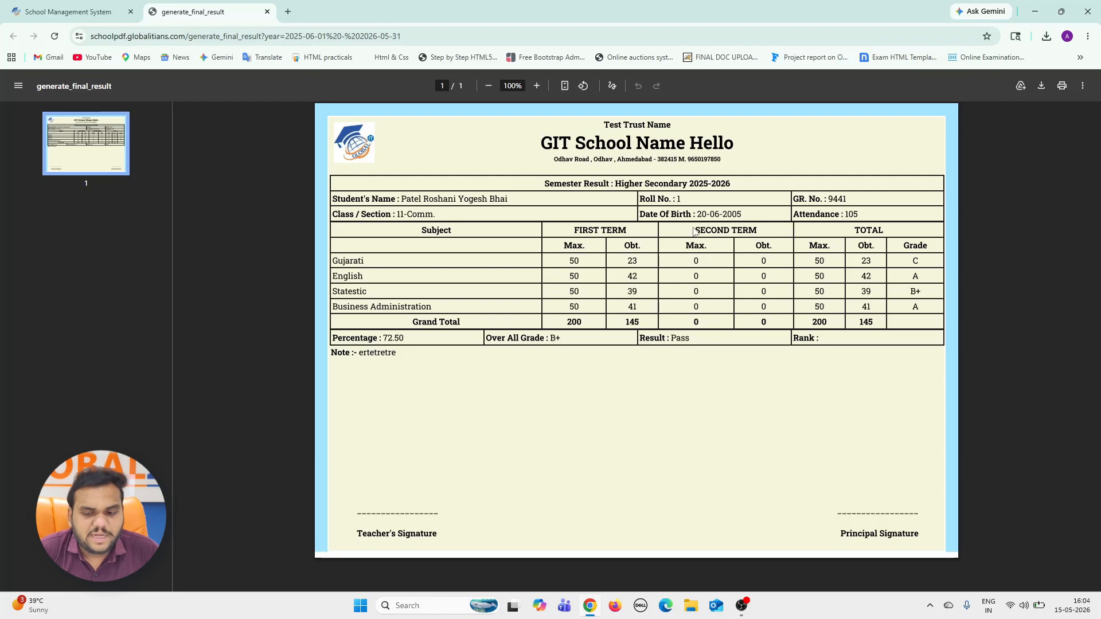
left_click(136, 8)
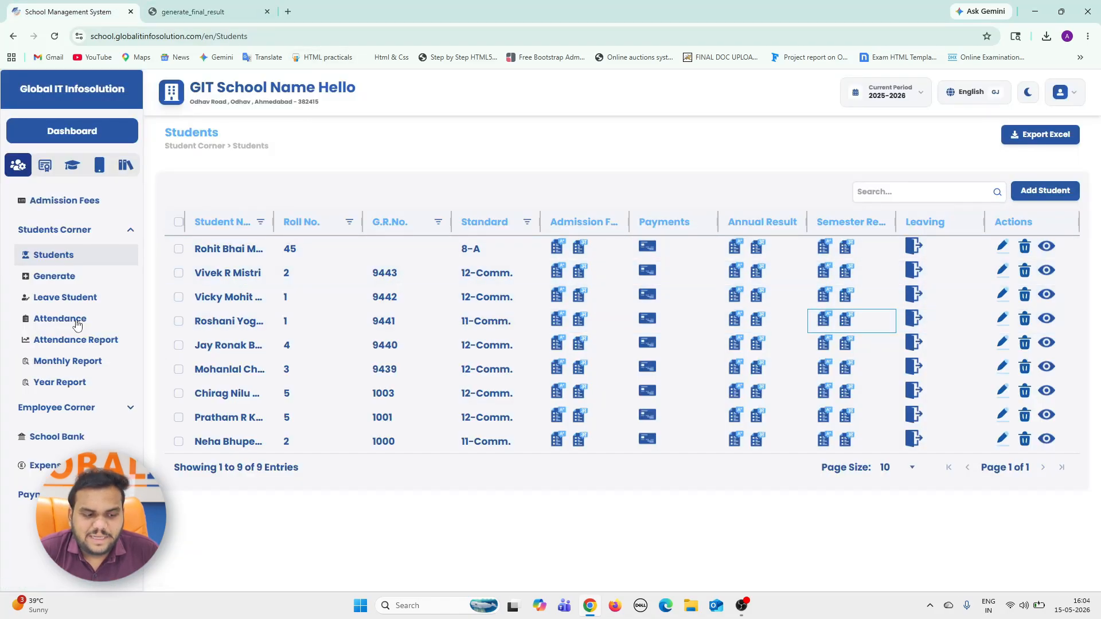
Open the mark entry page for standard 11-Comm. and select the Second Semester Exam.
left_click(53, 276)
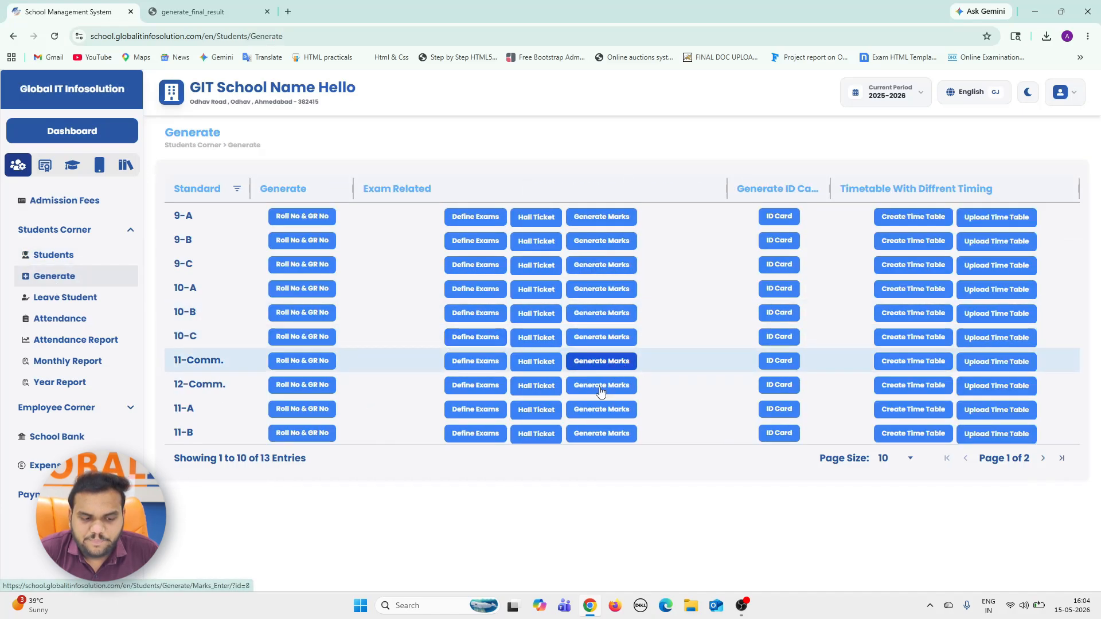
left_click(596, 361)
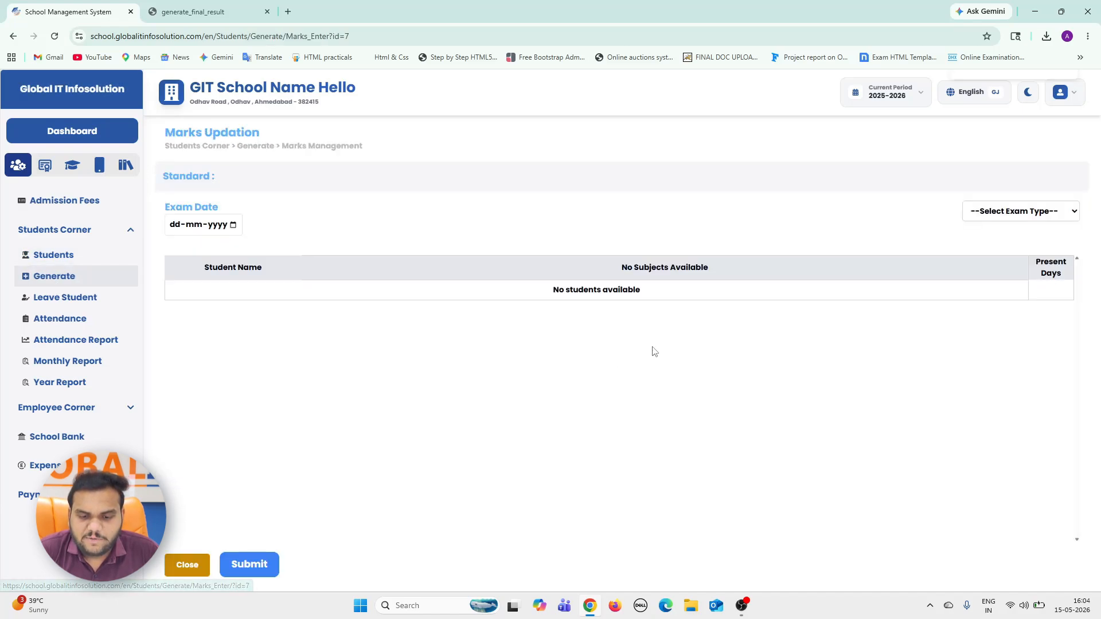
left_click(991, 218)
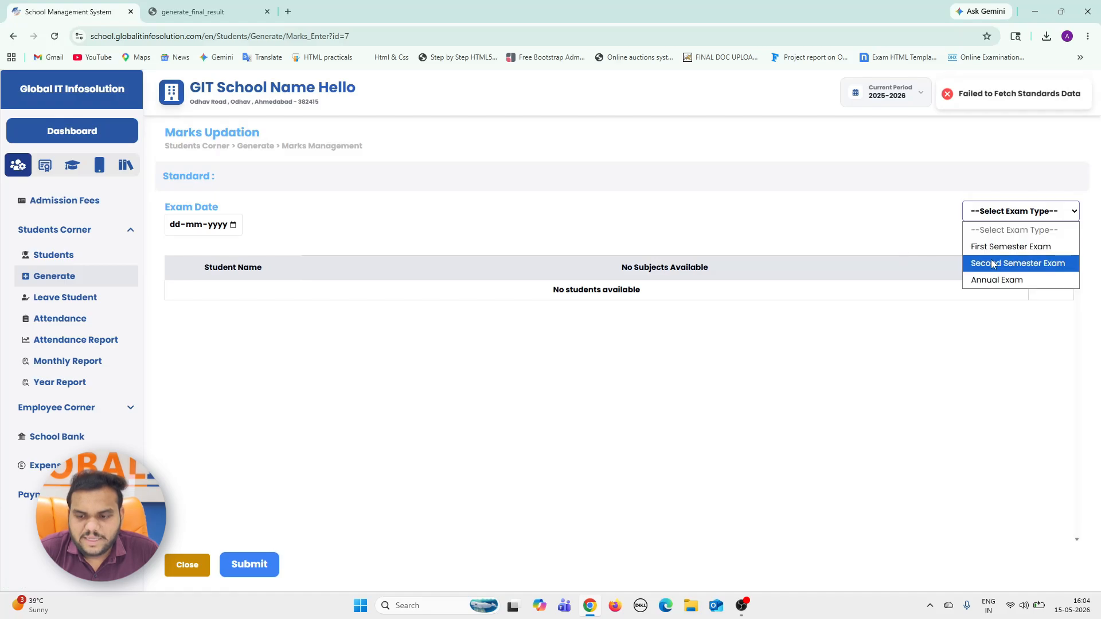
left_click(993, 260)
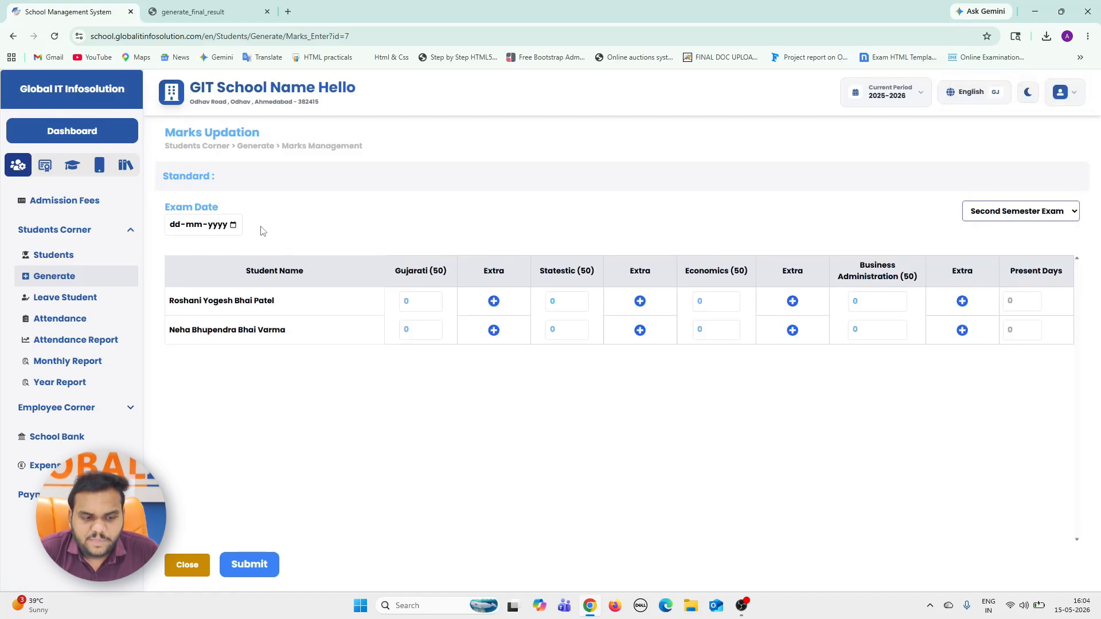
Set the exam date of the Second Semester Exam to 15-05-2026.
left_click(233, 225)
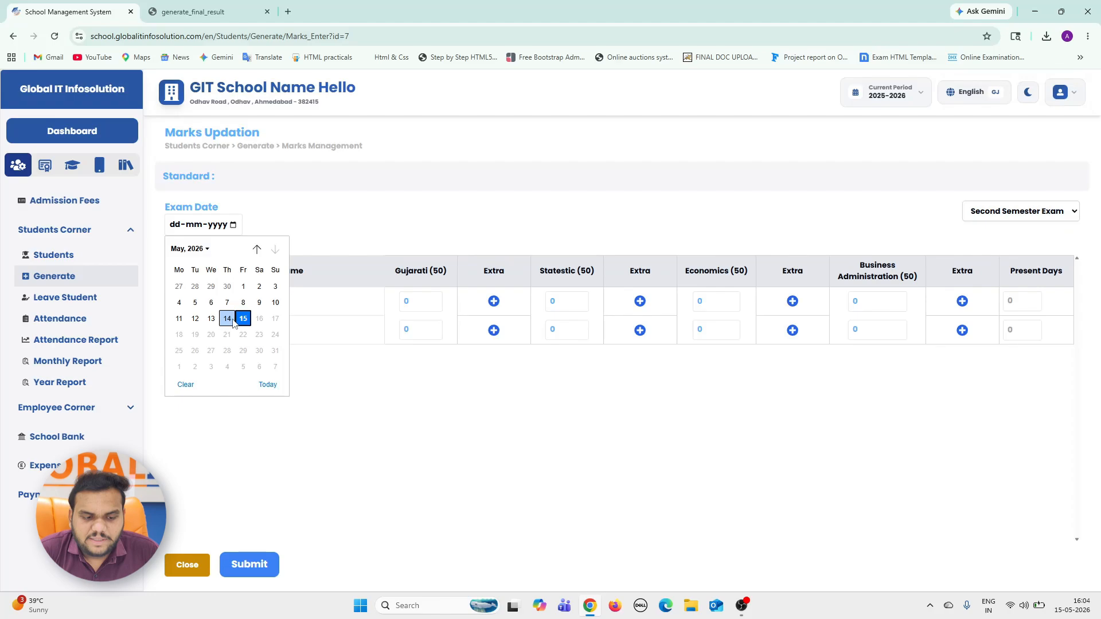
left_click(232, 321)
left_click(234, 226)
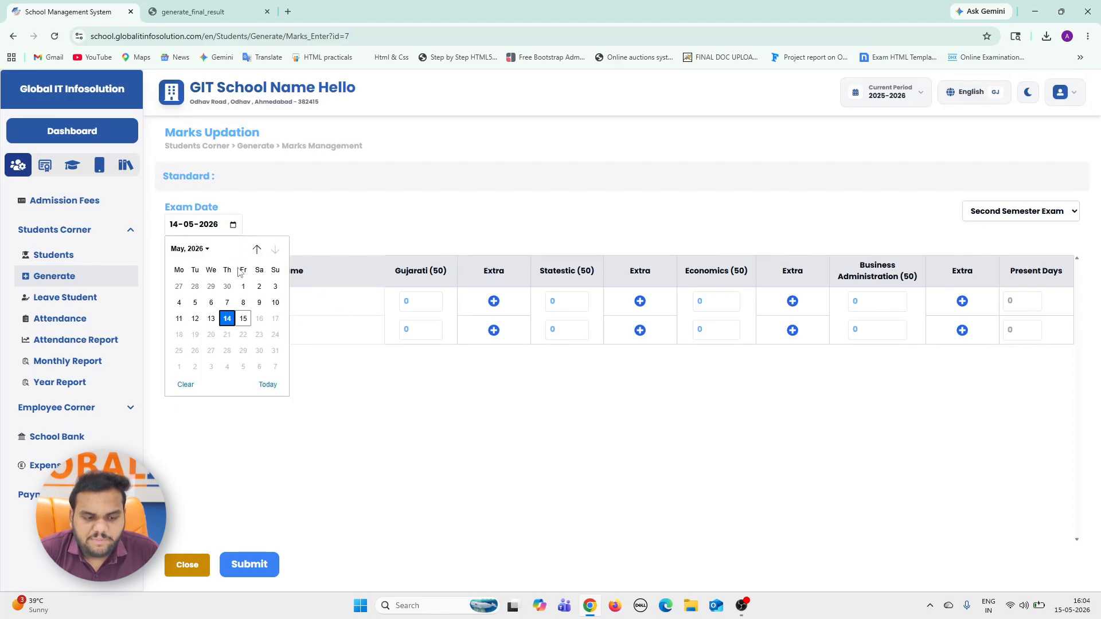
left_click(243, 318)
Enter the first student's marks as Gujarati 41, Statestic 42, Economics 41 and Business Administration 39, with 100 present days.
left_click(415, 300)
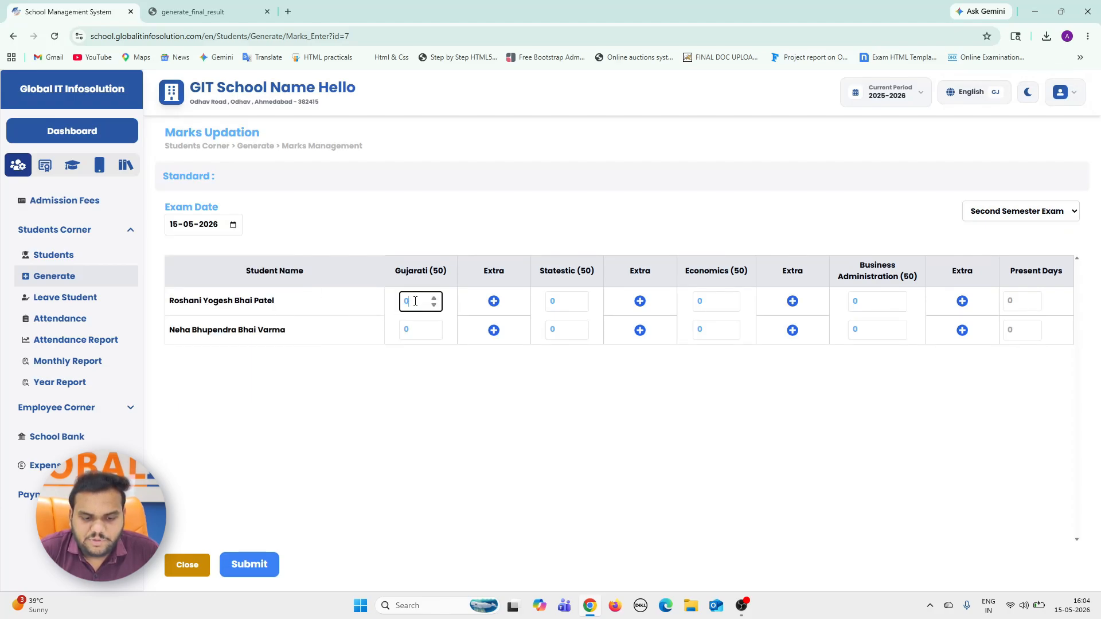
key("Tab")
key("Tab")
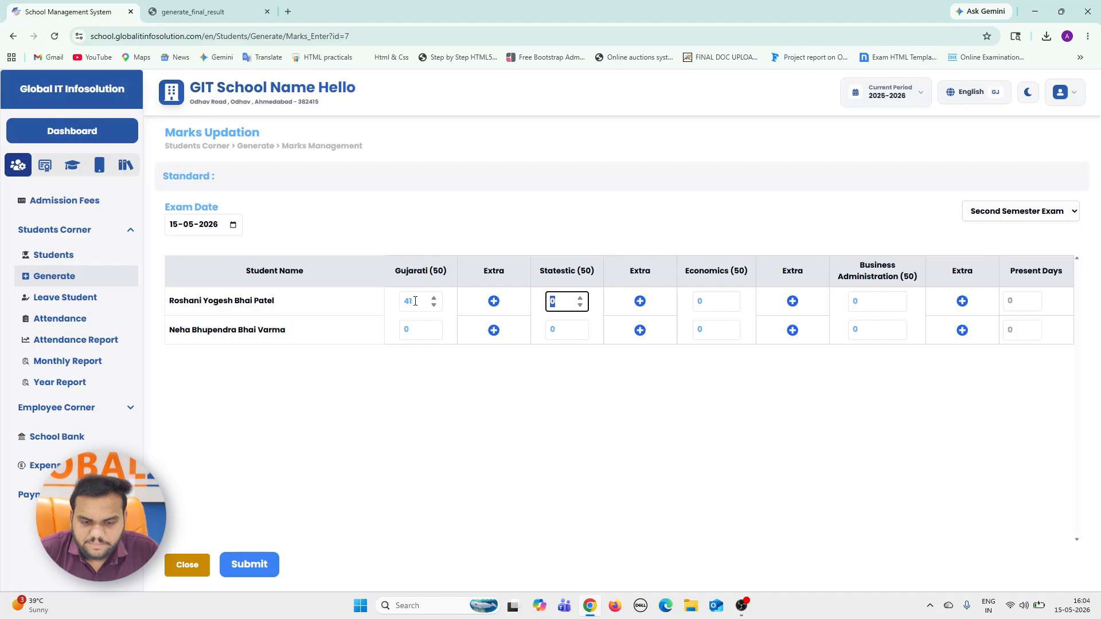
key("Tab")
key("Tab")
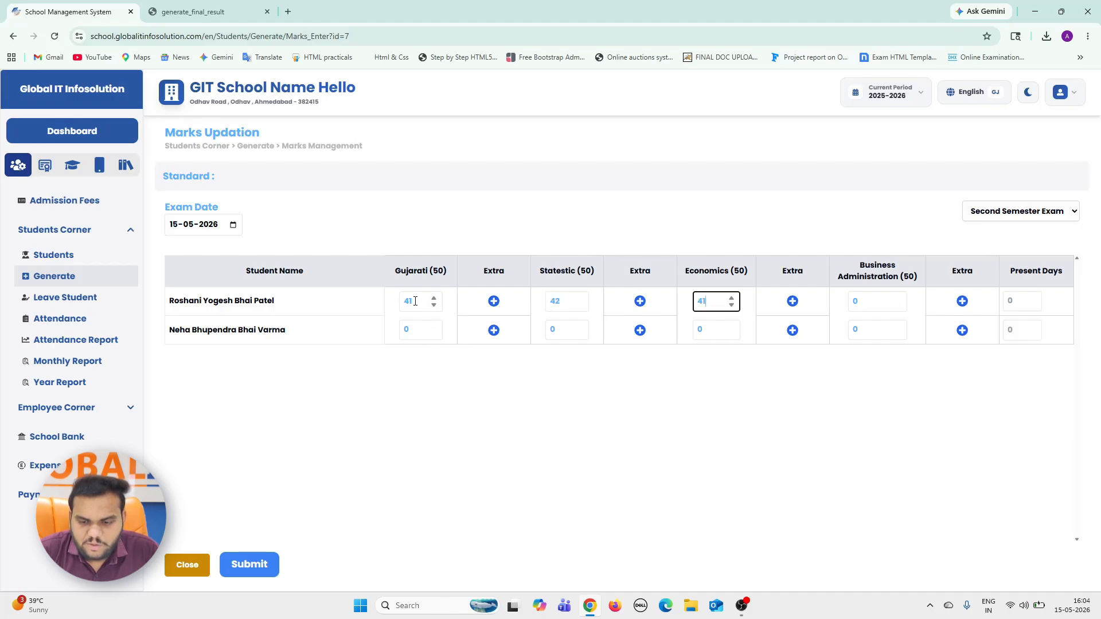
key("Tab")
key("Tab")
type("39")
key("Tab")
key("Tab")
key("Tab")
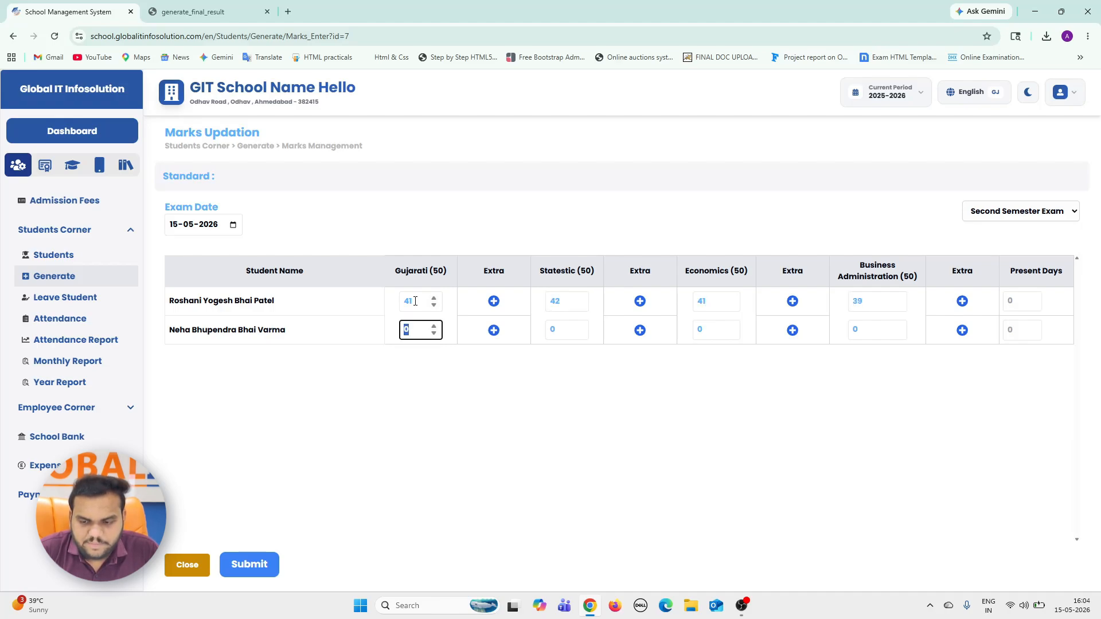
key("shift+Tab")
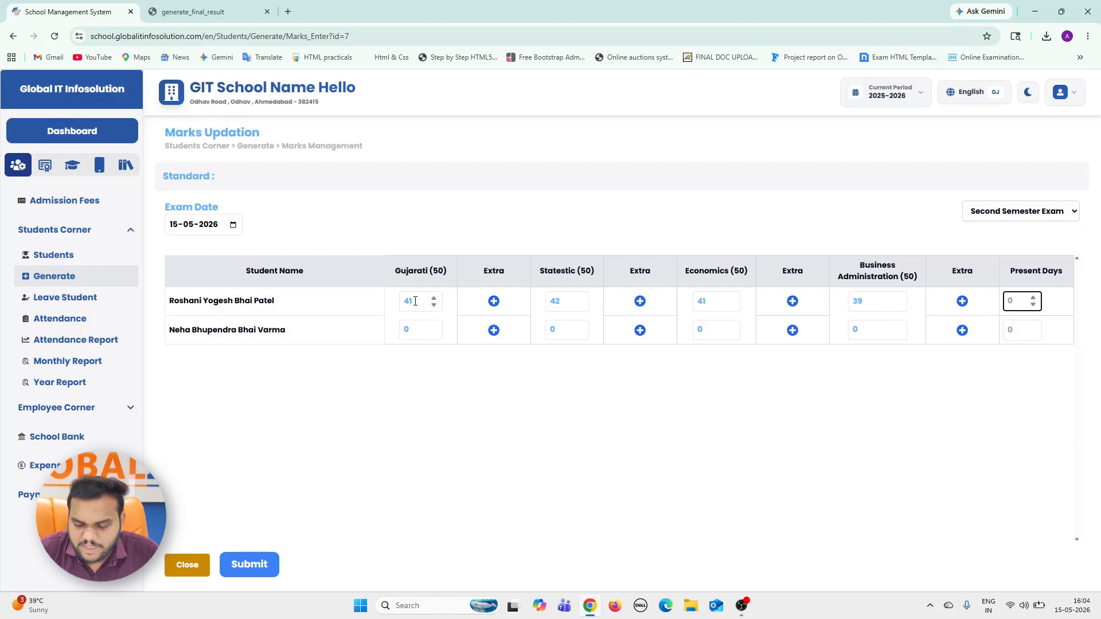
key("Tab")
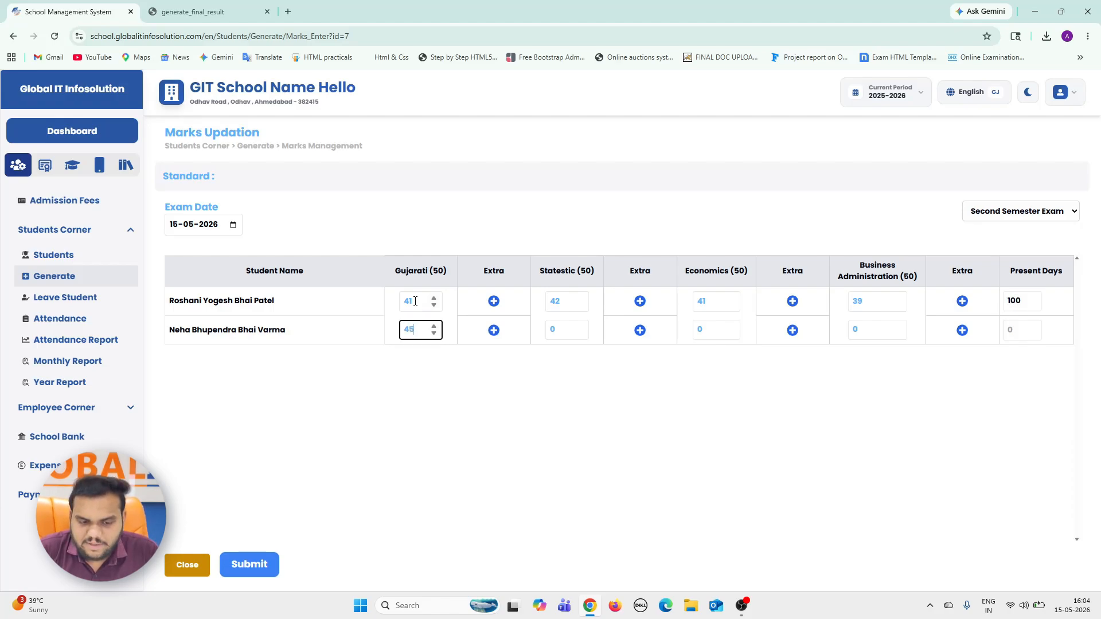
Enter the second student's marks as Gujarati 45, Statestic 38, Economics 39 and Business Administration 46, with 48 present days, and submit.
key("Tab")
key("Tab")
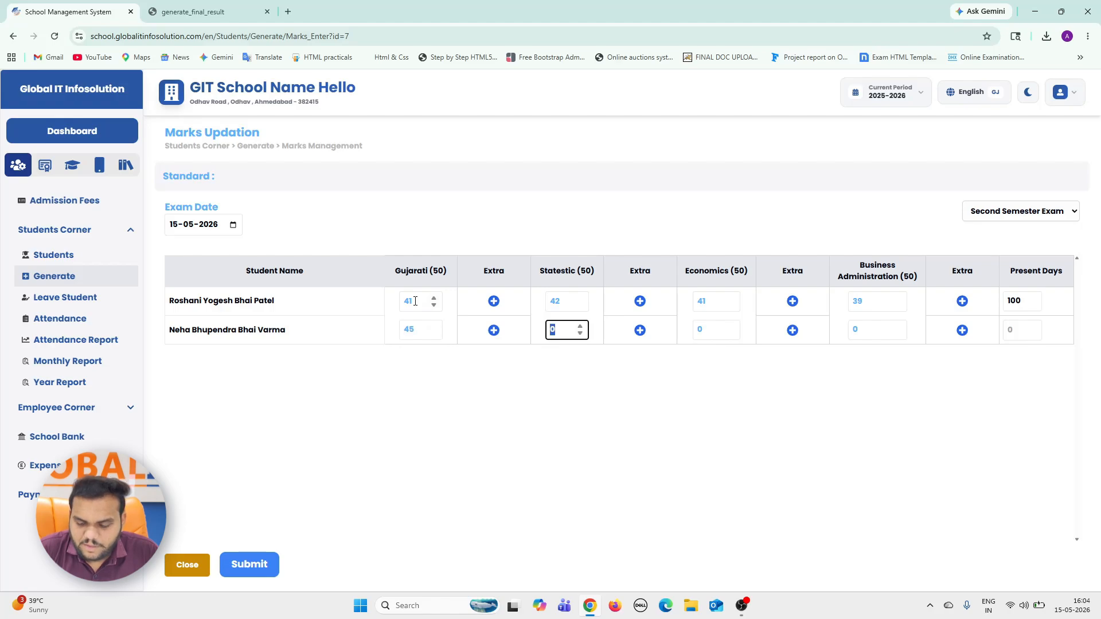
key("Tab")
key("Tab")
type("3")
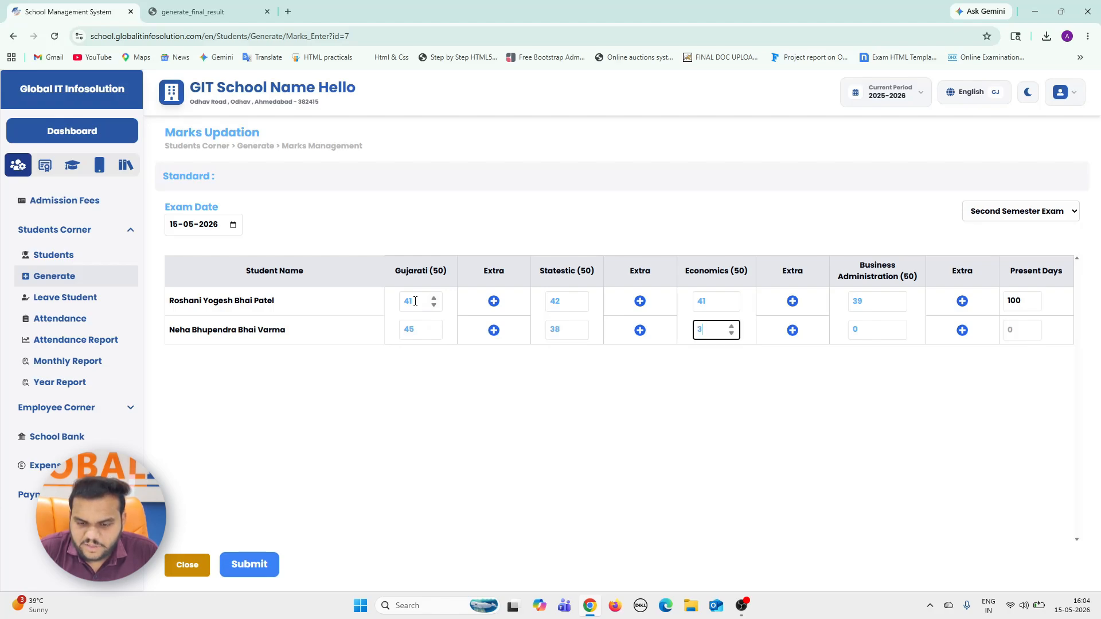
type("9")
key("Tab")
key("Tab")
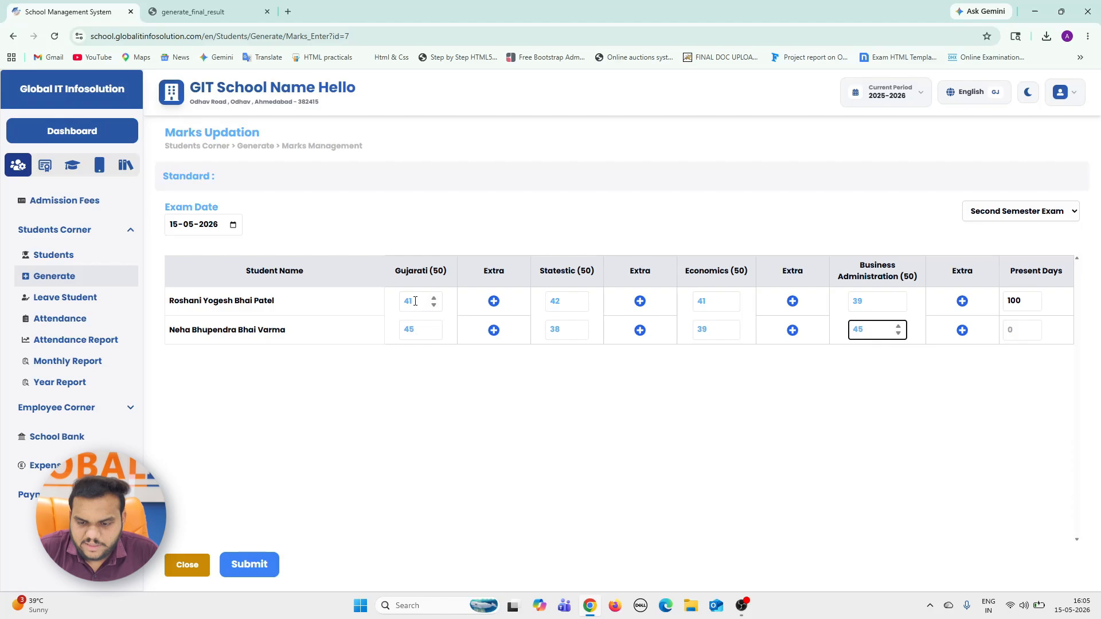
key("Tab")
key("Tab")
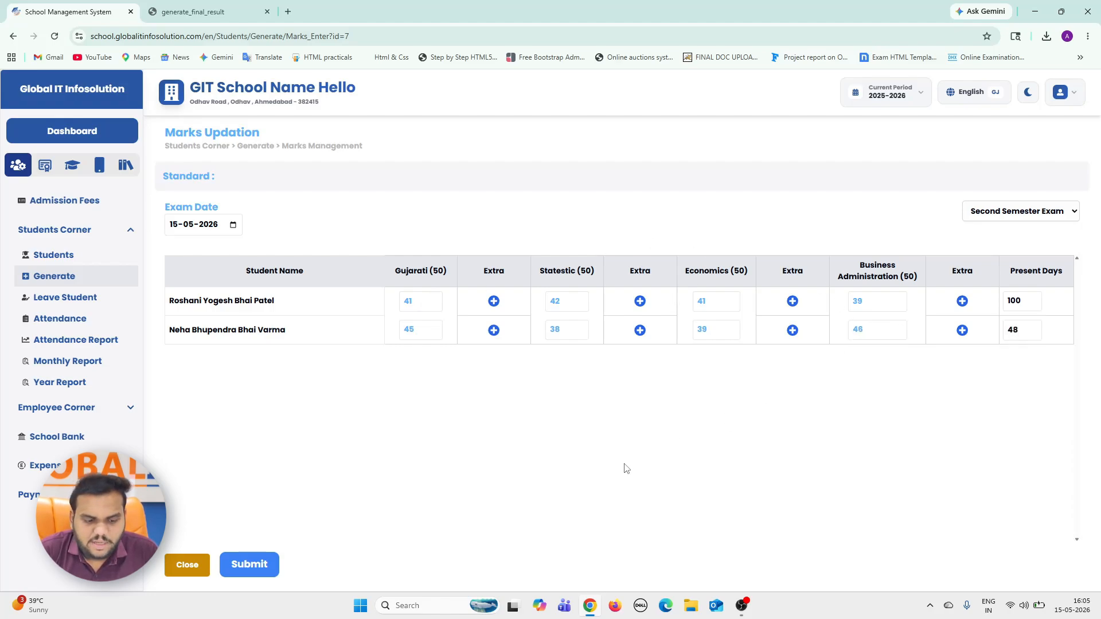
left_click(250, 563)
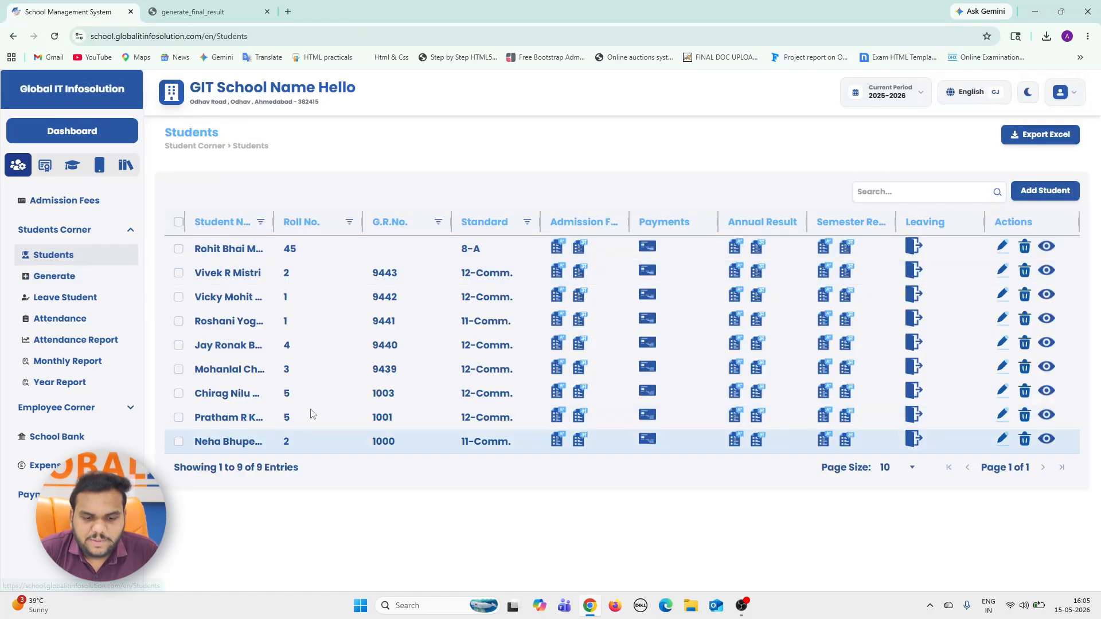
Open the semester result of the 11-Comm. student with roll number 1, review both terms' marks, and return to the students list.
left_click(824, 323)
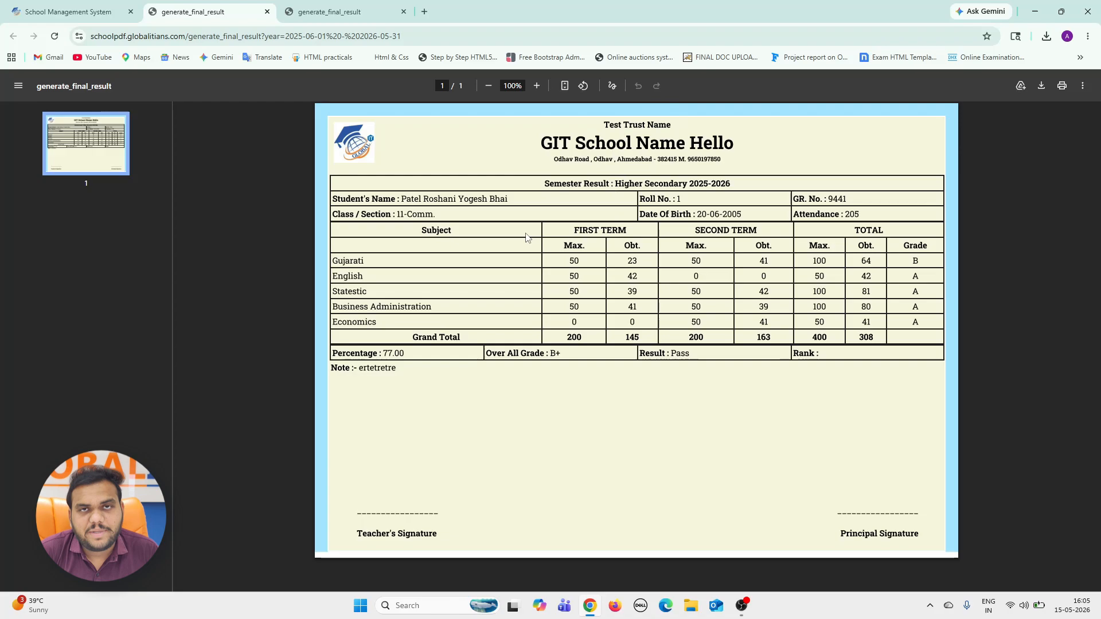
left_click(90, 4)
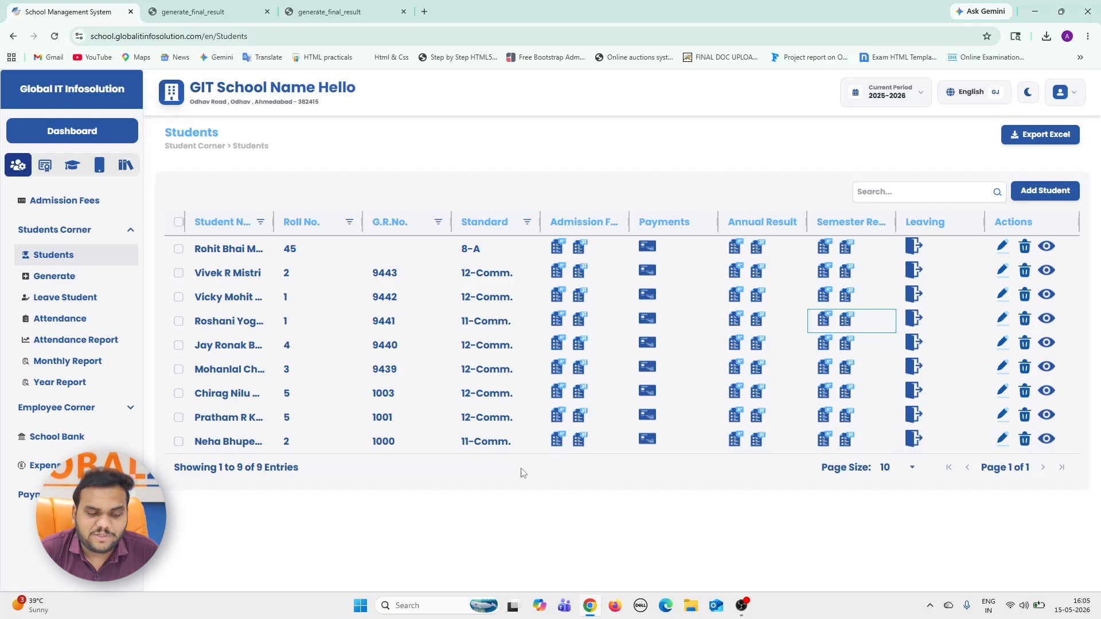
Open the mark entry page for standard 11-Comm. and select the Annual Exam.
left_click(54, 276)
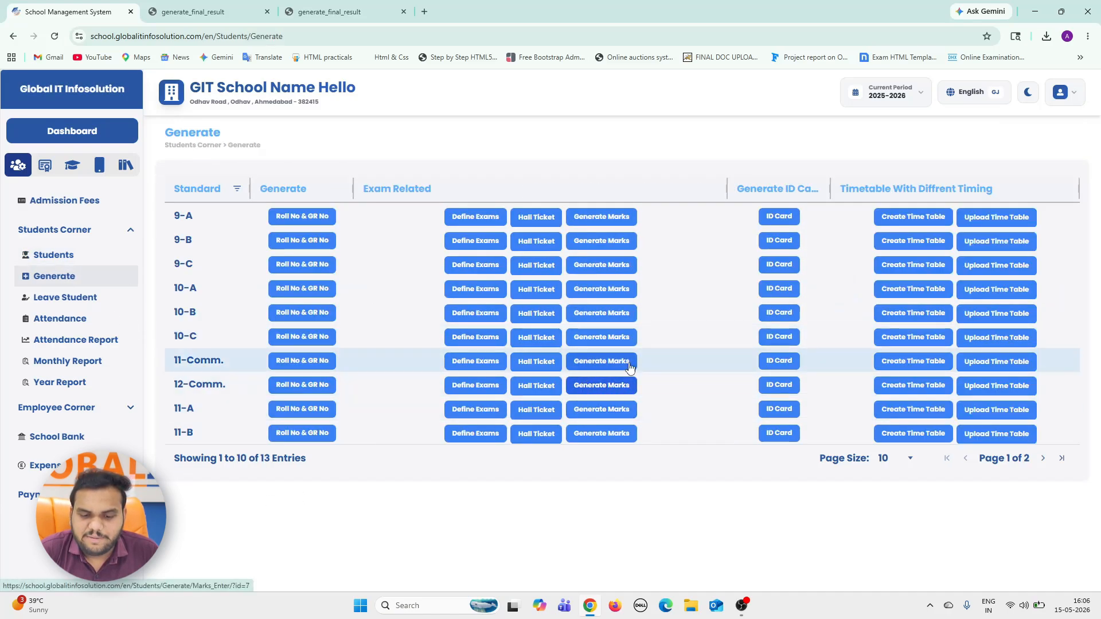
left_click(629, 367)
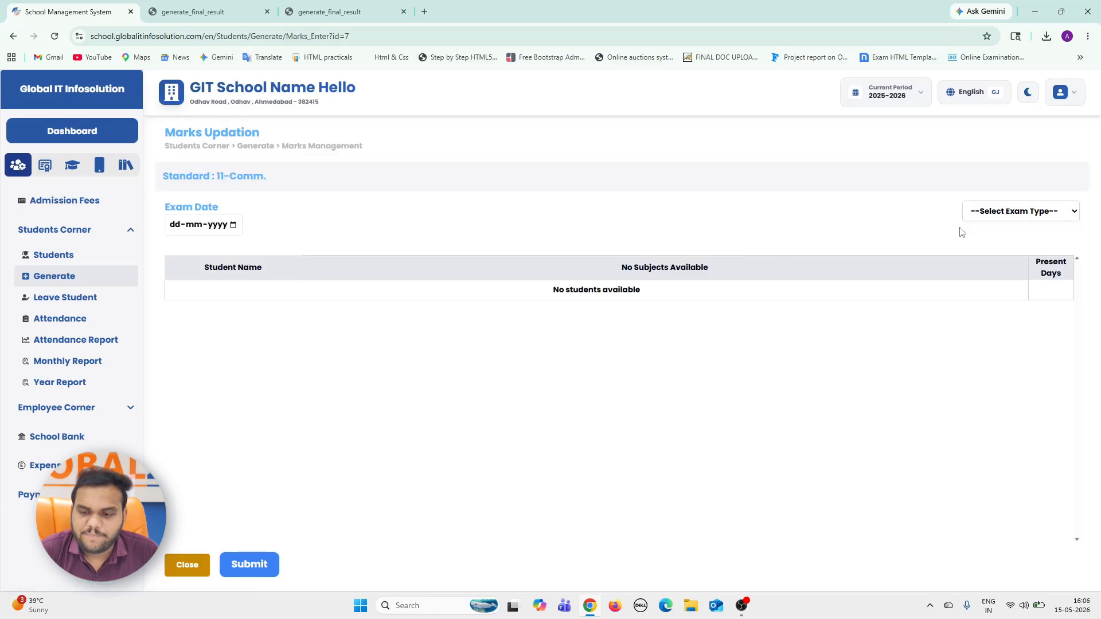
left_click(1000, 211)
left_click(998, 280)
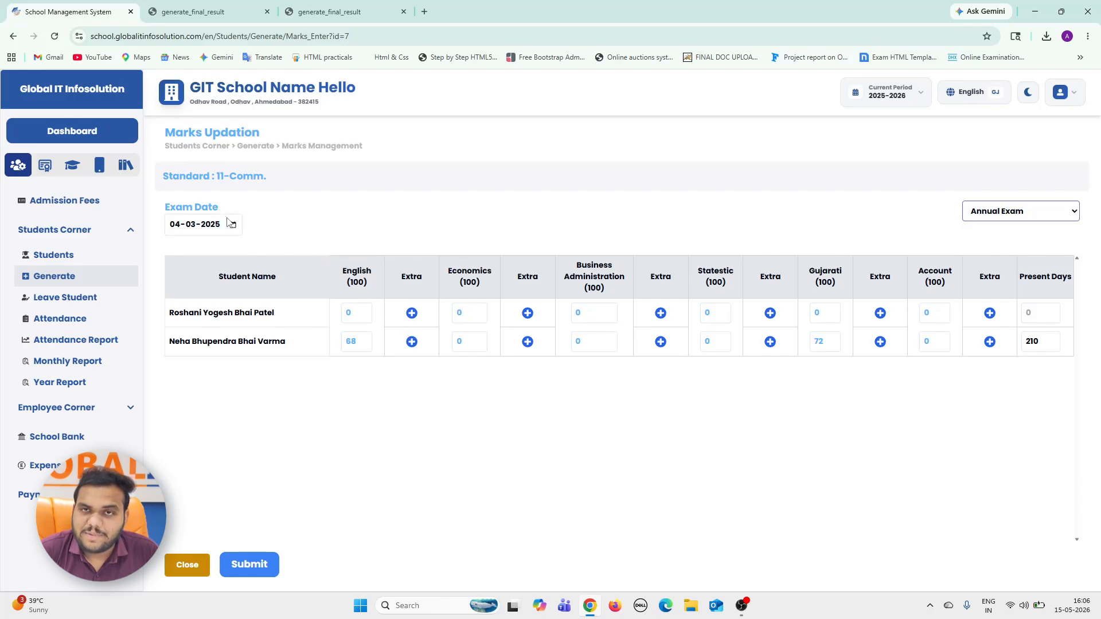
Set the first student's annual marks to English 88, Economics 89 and Business Administration 75.
left_click(348, 317)
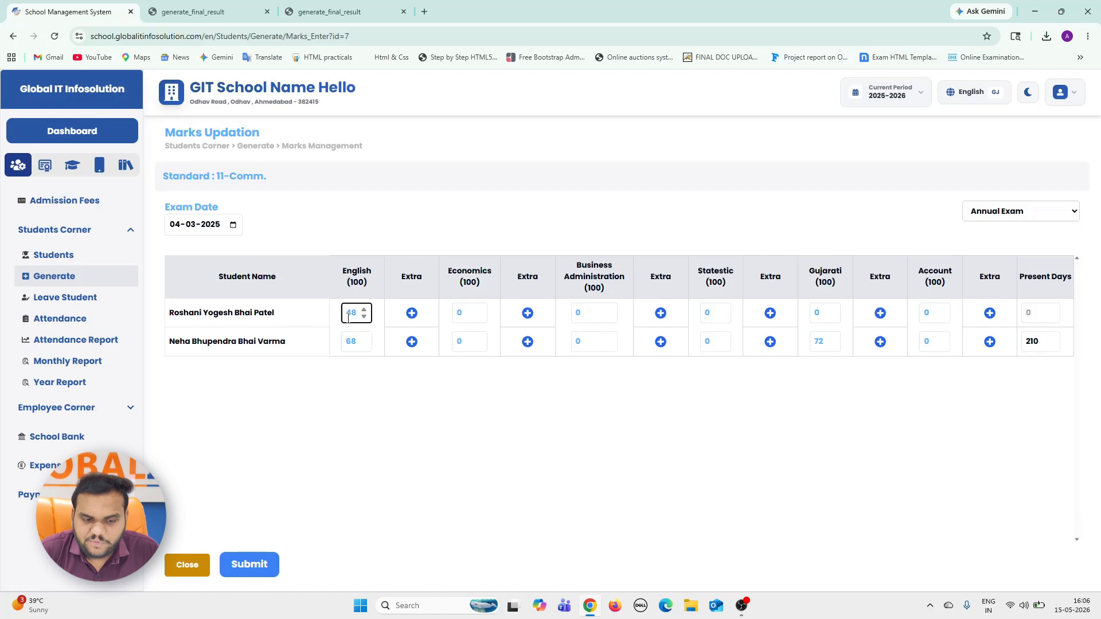
double_click(348, 318)
type("88")
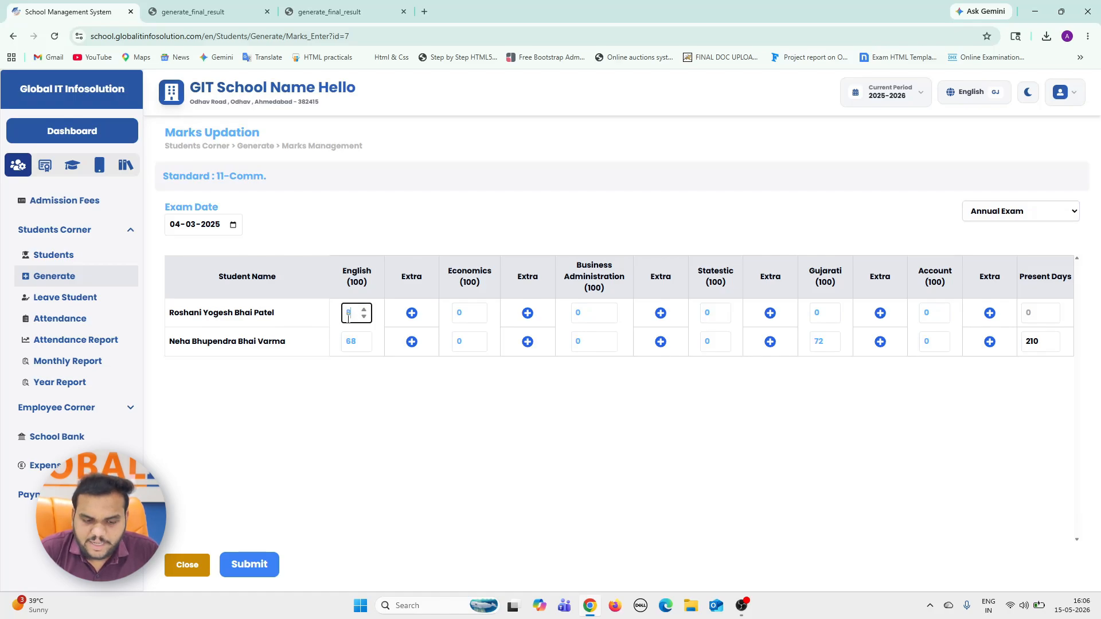
key("Tab")
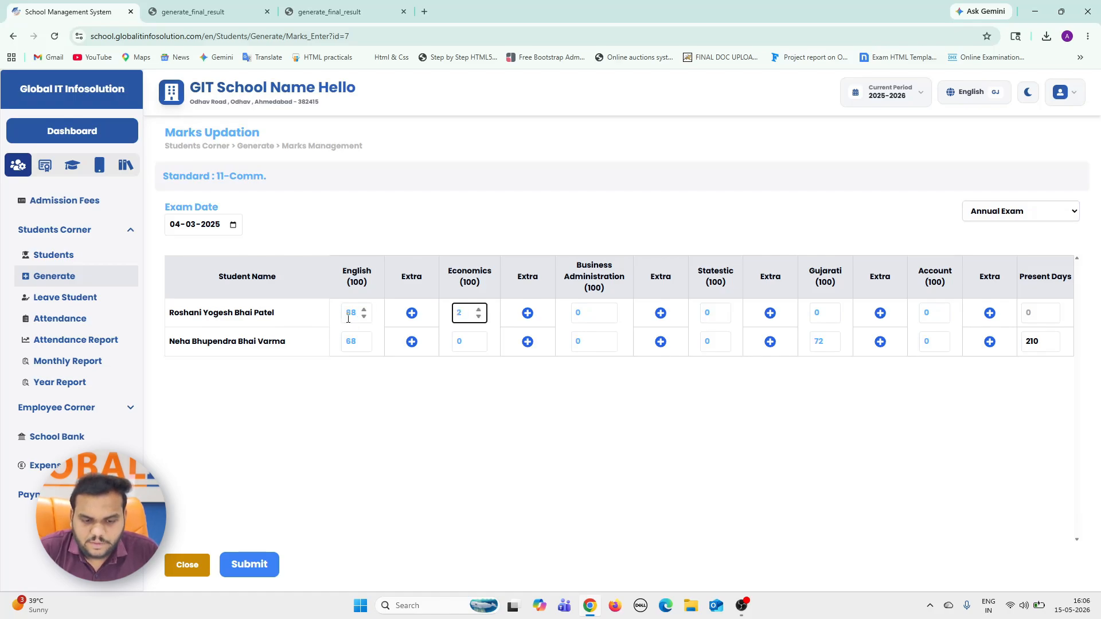
key("Tab")
type("7")
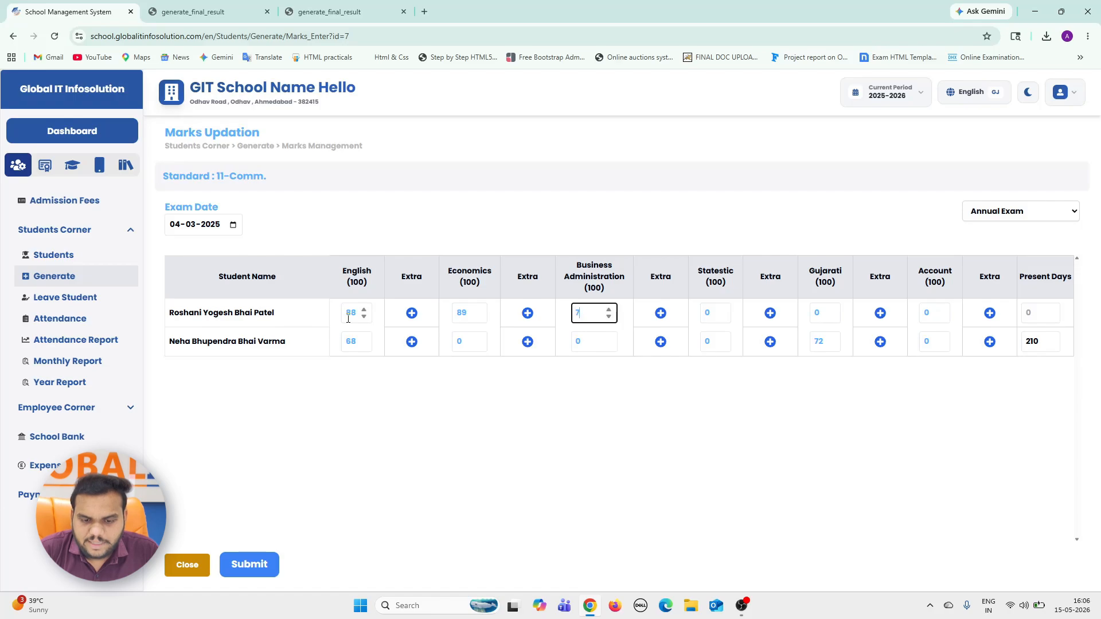
type("5")
Set the first student's annual marks to Statestic 85, Gujarati 81 and Account 95.
key("Tab")
type("8")
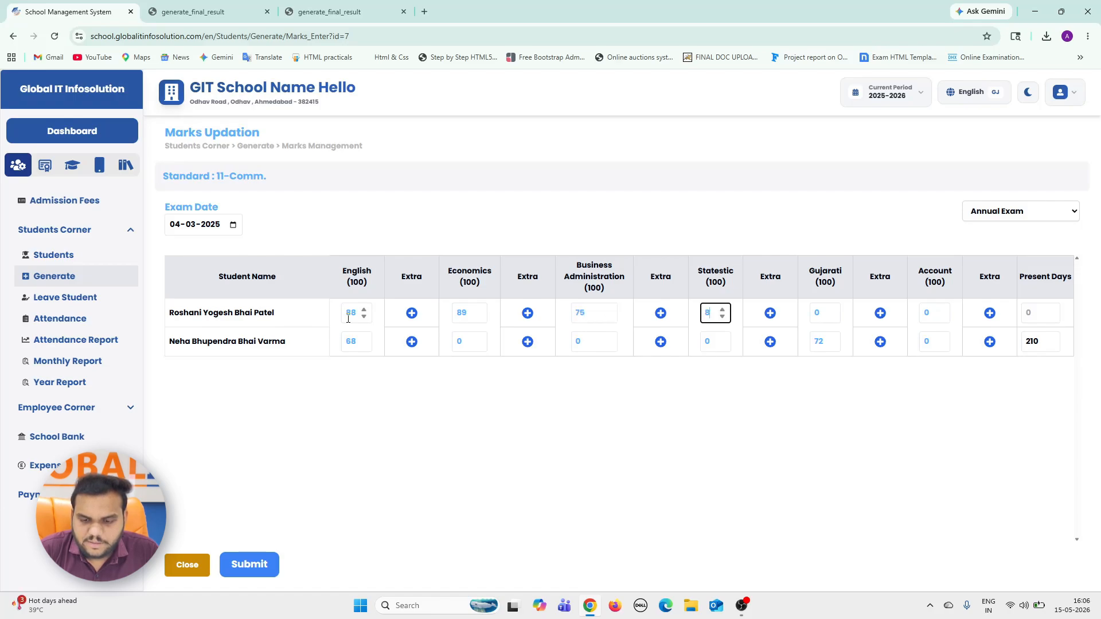
type("5")
key("Tab")
key("Tab")
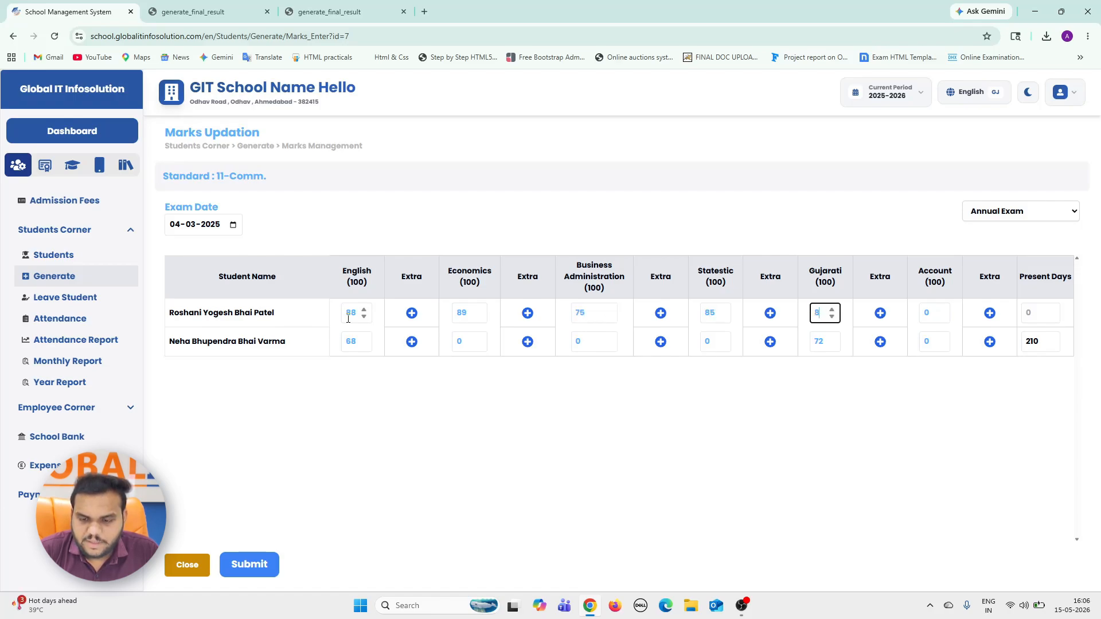
type("1")
Set the first student's present days to 215 and submit the Annual Exam marks.
key("Tab")
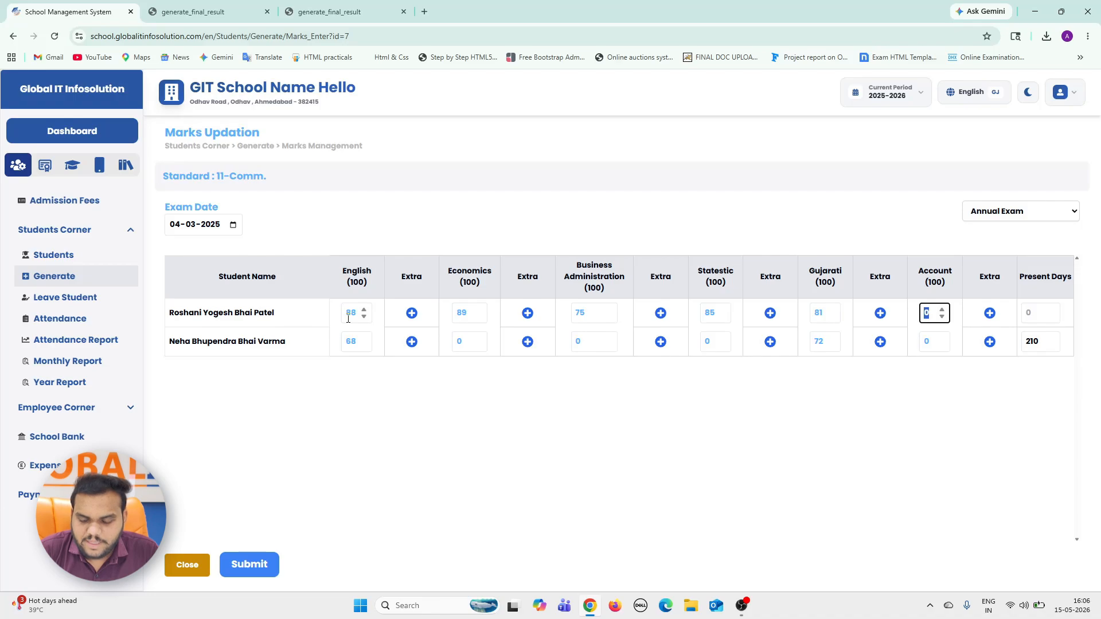
type("95")
key("Tab")
key("Tab")
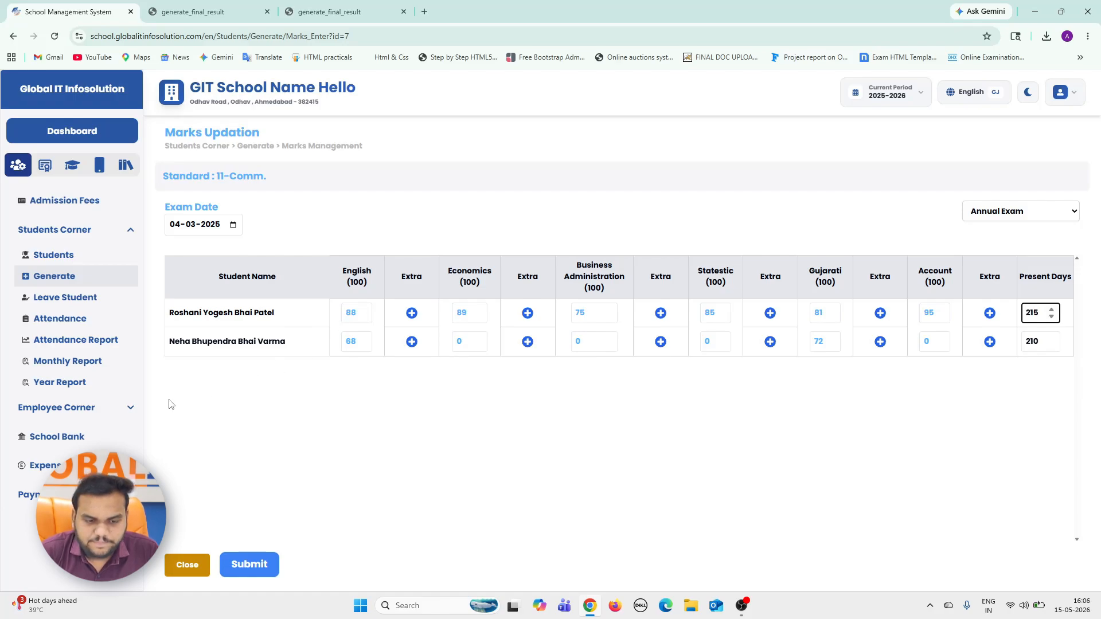
left_click(249, 564)
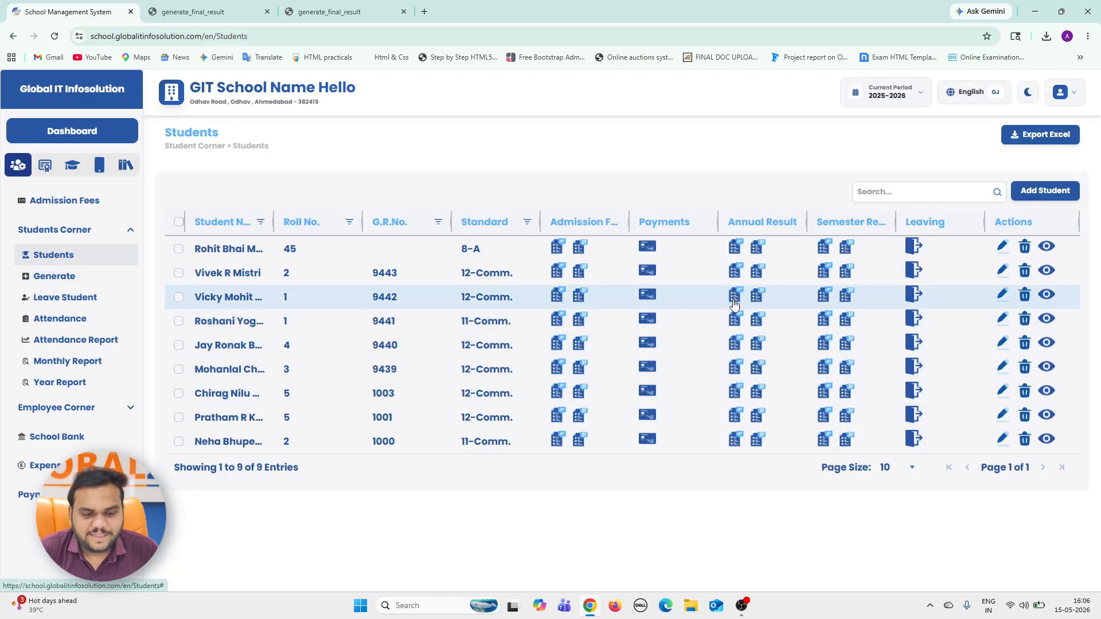
Open the English and Gujarati annual marksheets of the 11-Comm. student with roll number 1, examine them, and return to the students list.
left_click(735, 320)
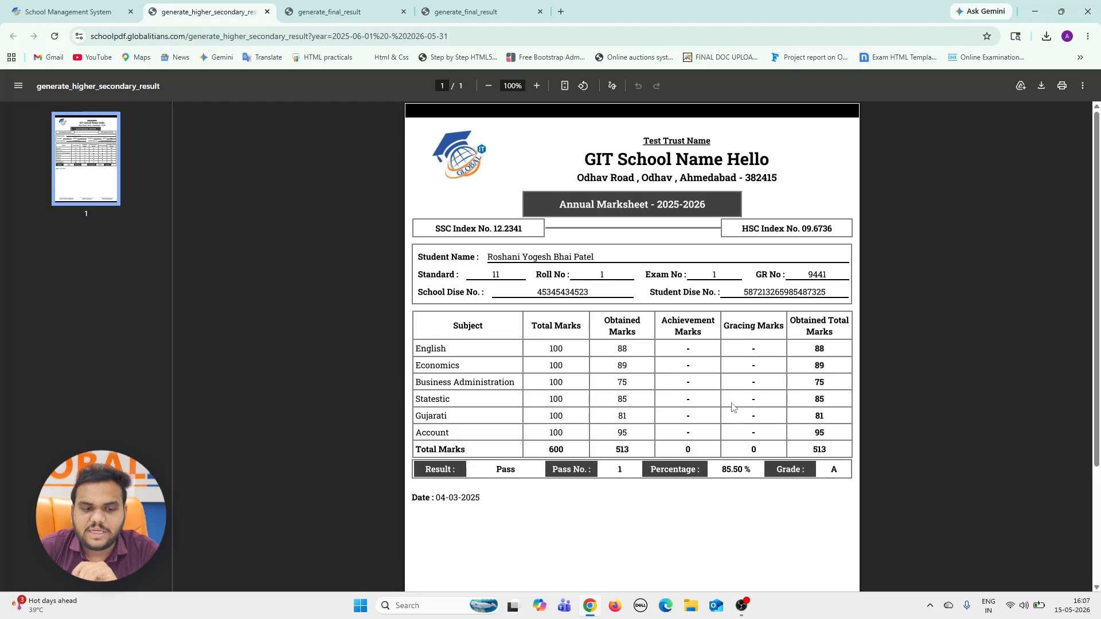
left_click(135, 5)
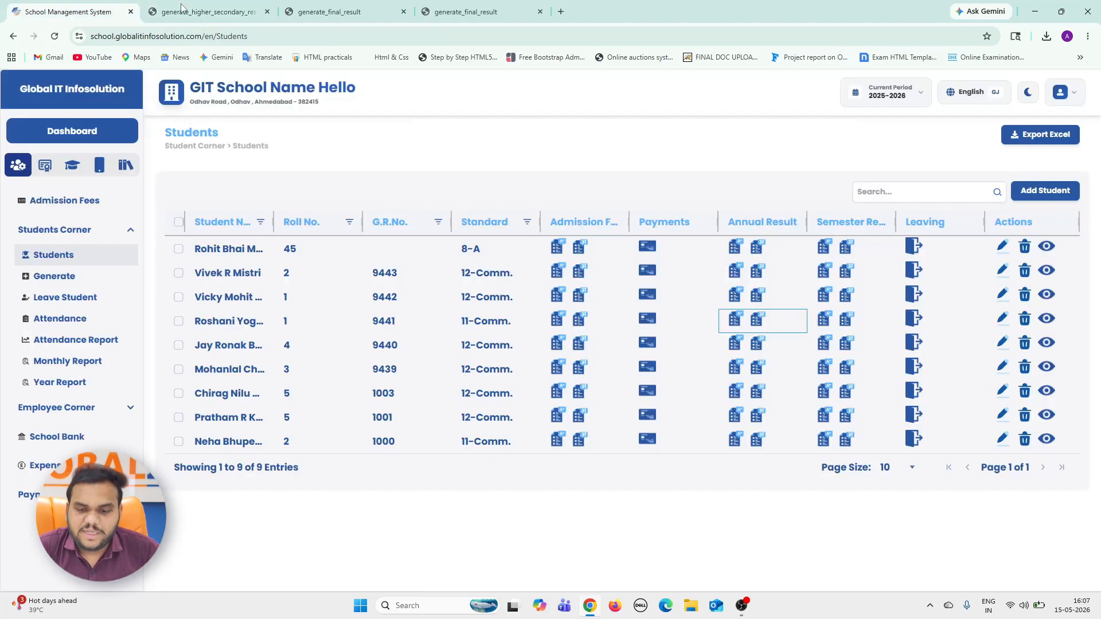
left_click(757, 321)
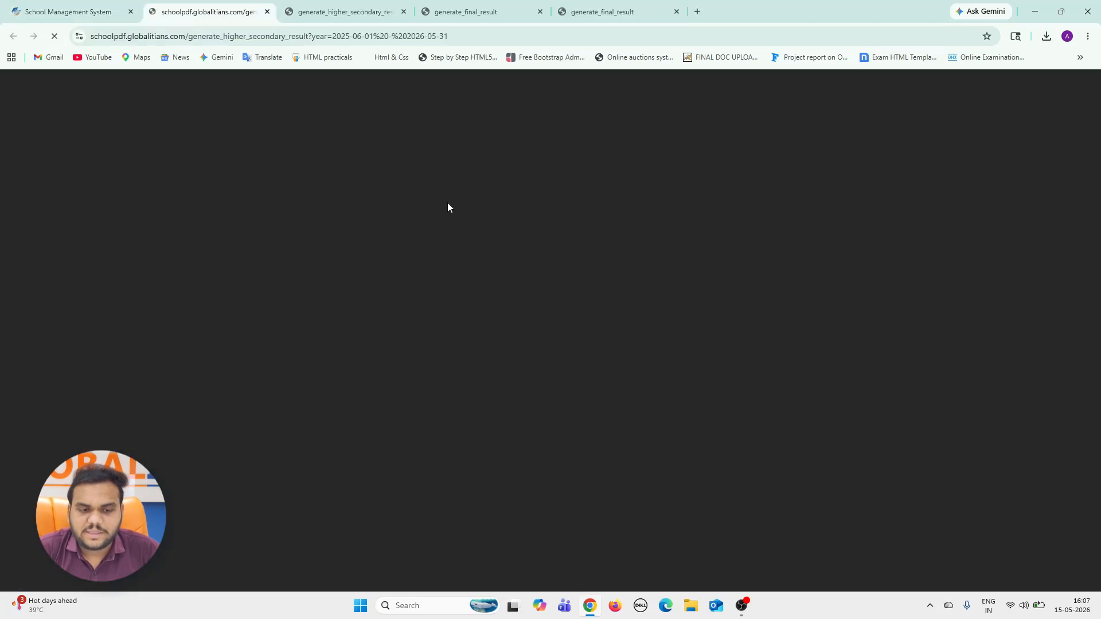
scroll(553, 352, "down", 3)
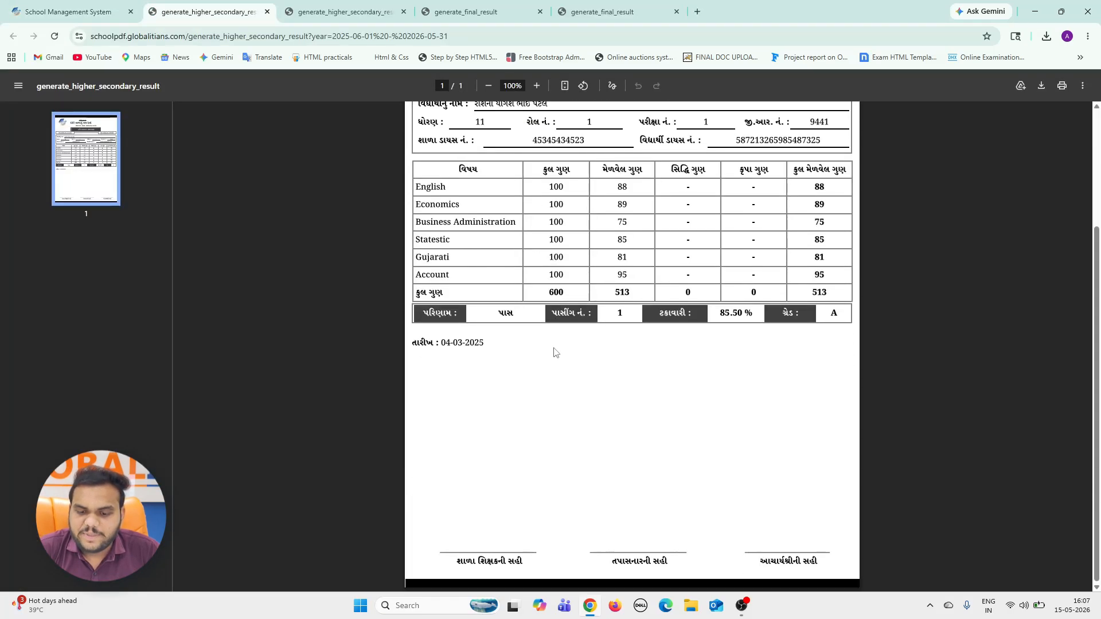
left_click(18, 4)
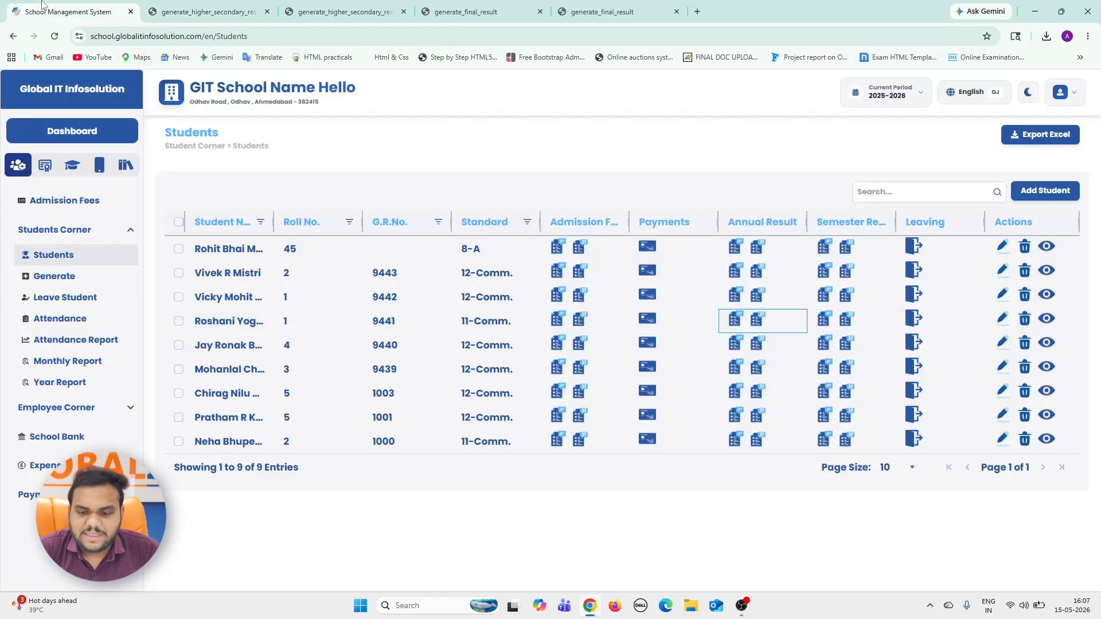
Open the Gujarati version of the semester result for the 11-Comm. student with roll number 1.
left_click(842, 328)
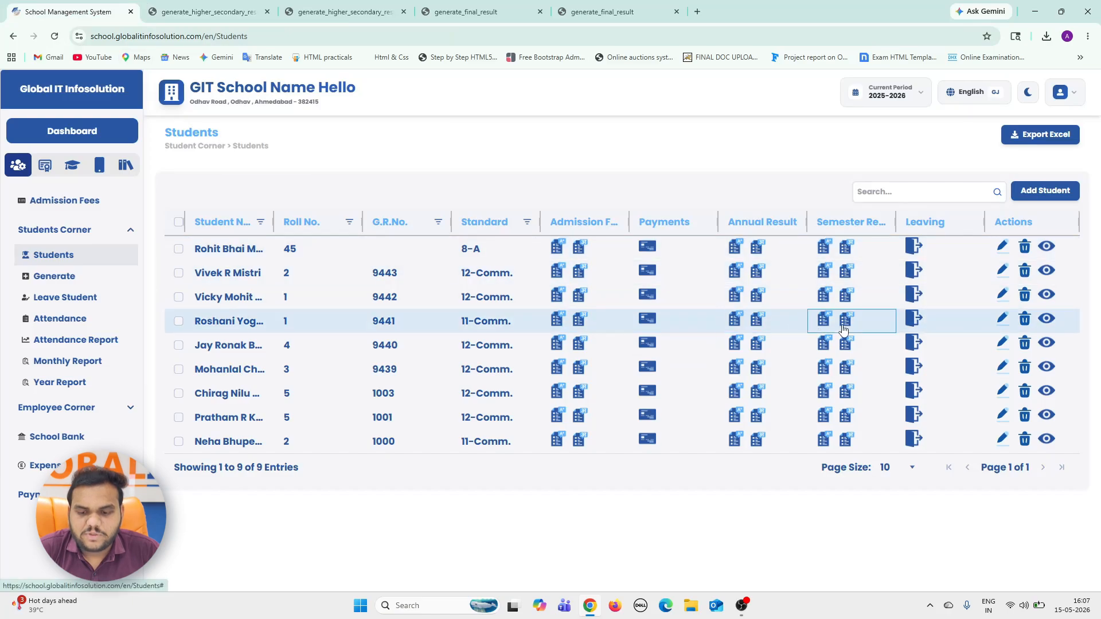